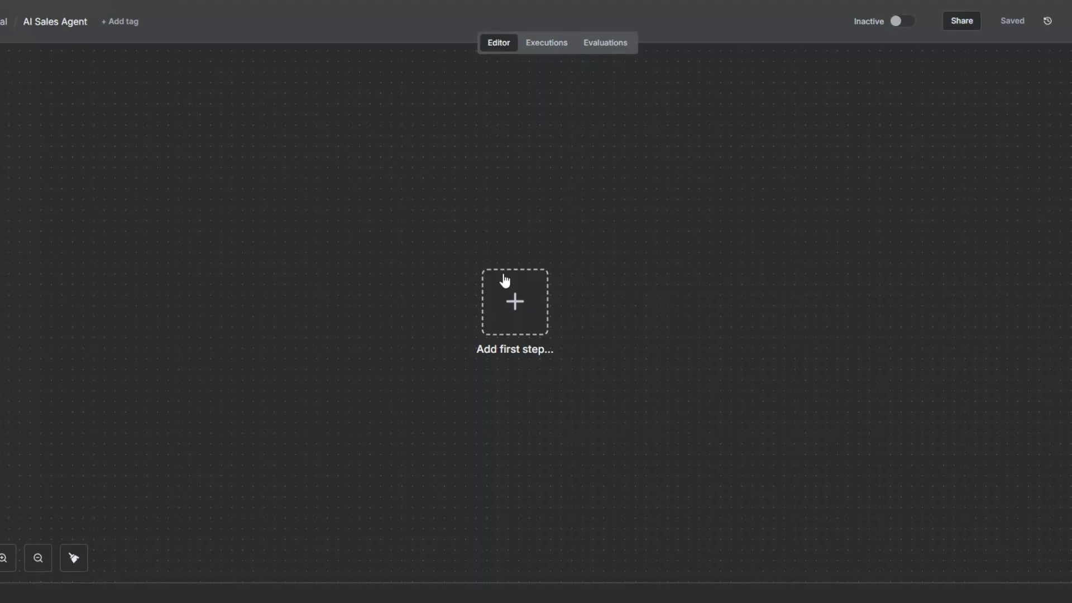
Add a Gmail trigger for received messages as the first step of the workflow
click(521, 308)
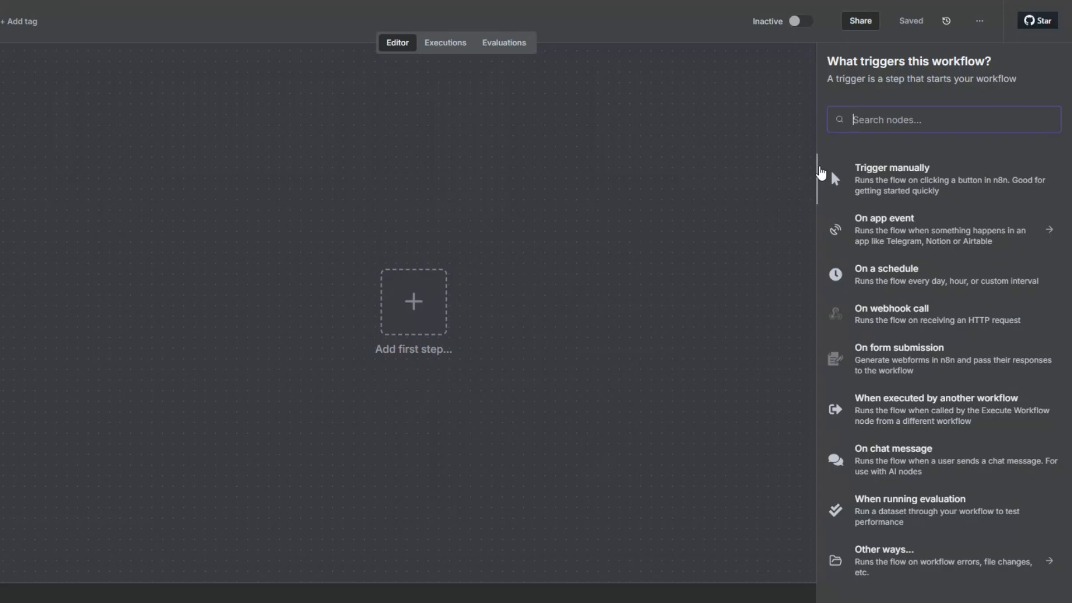
text(gmail)
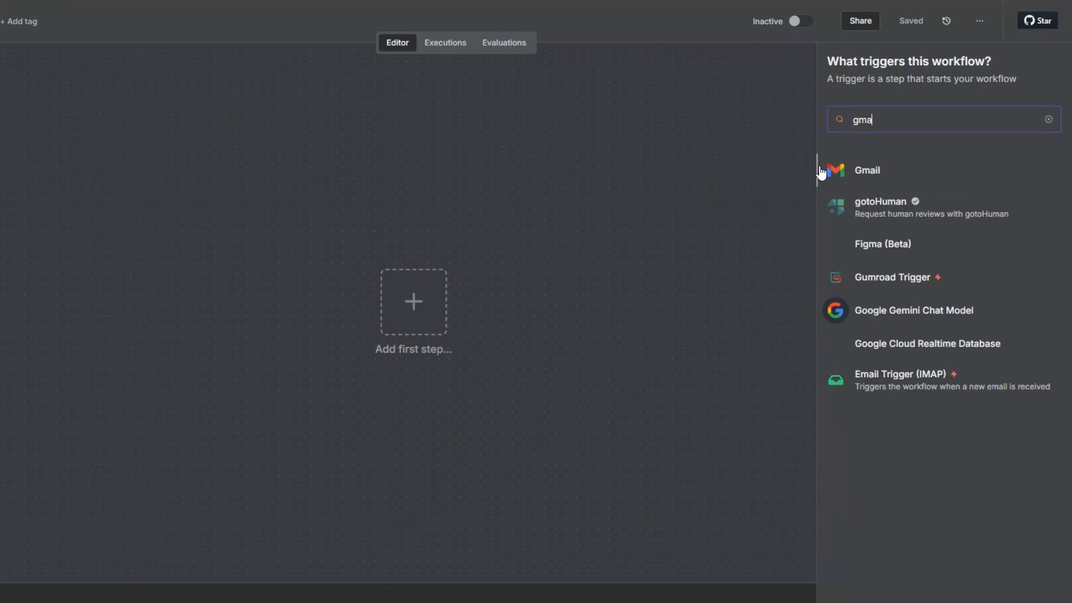
click(888, 169)
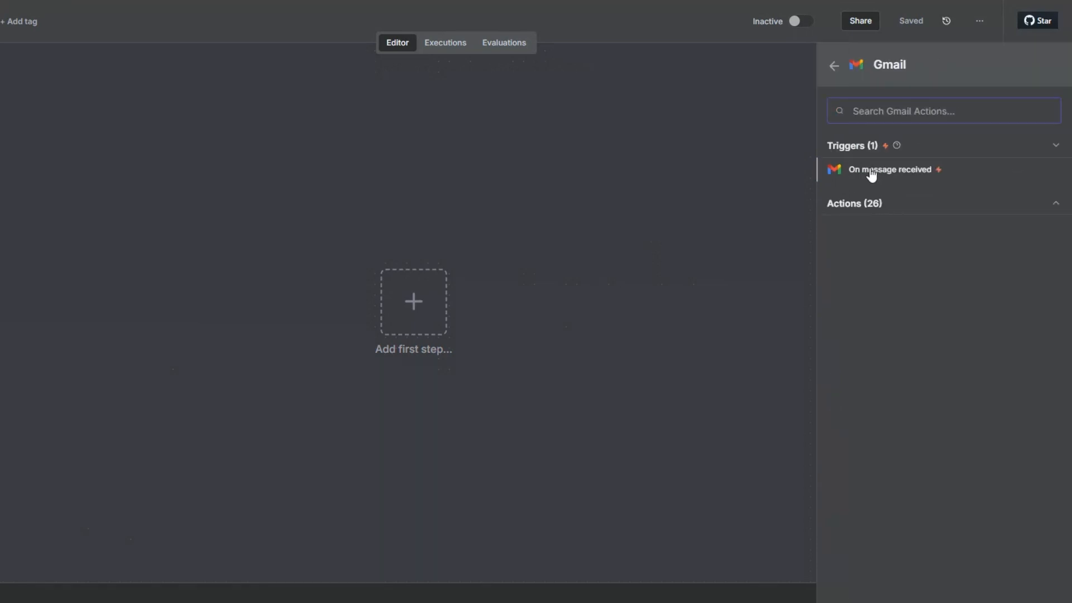
click(871, 172)
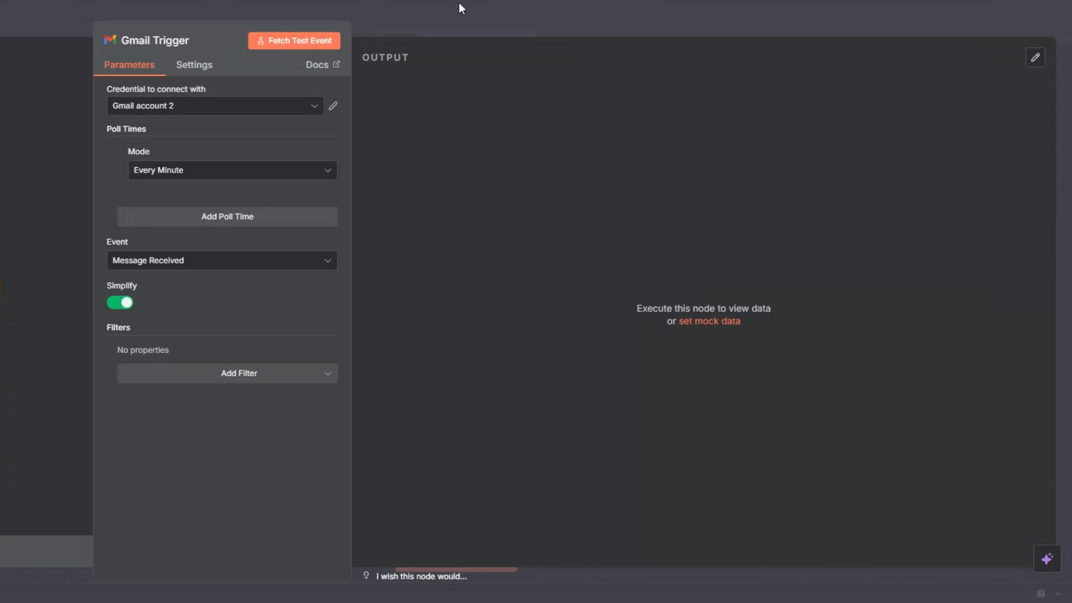
click(262, 110)
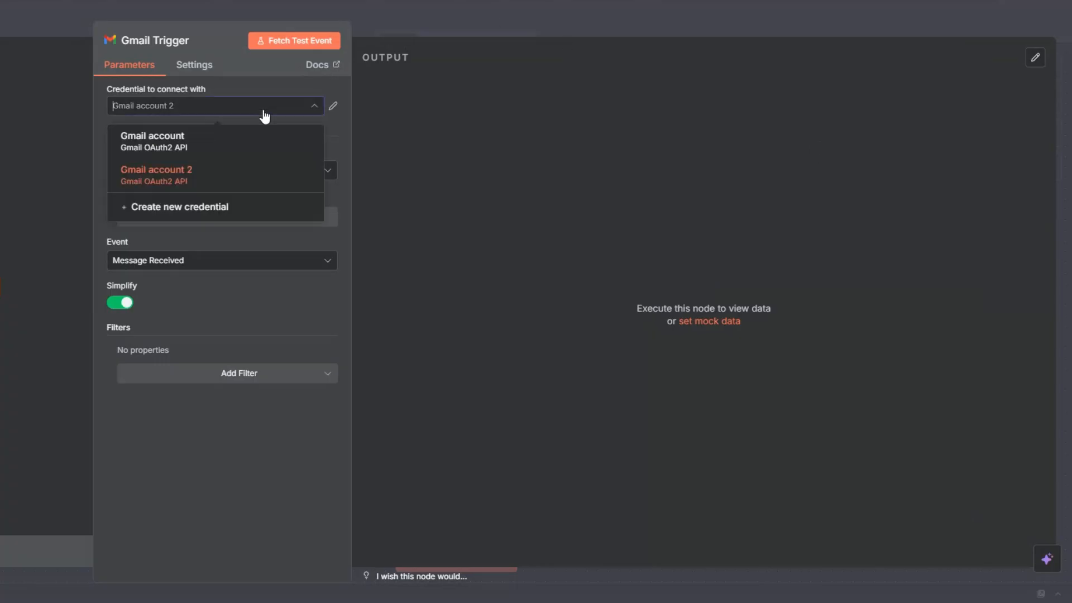
click(245, 209)
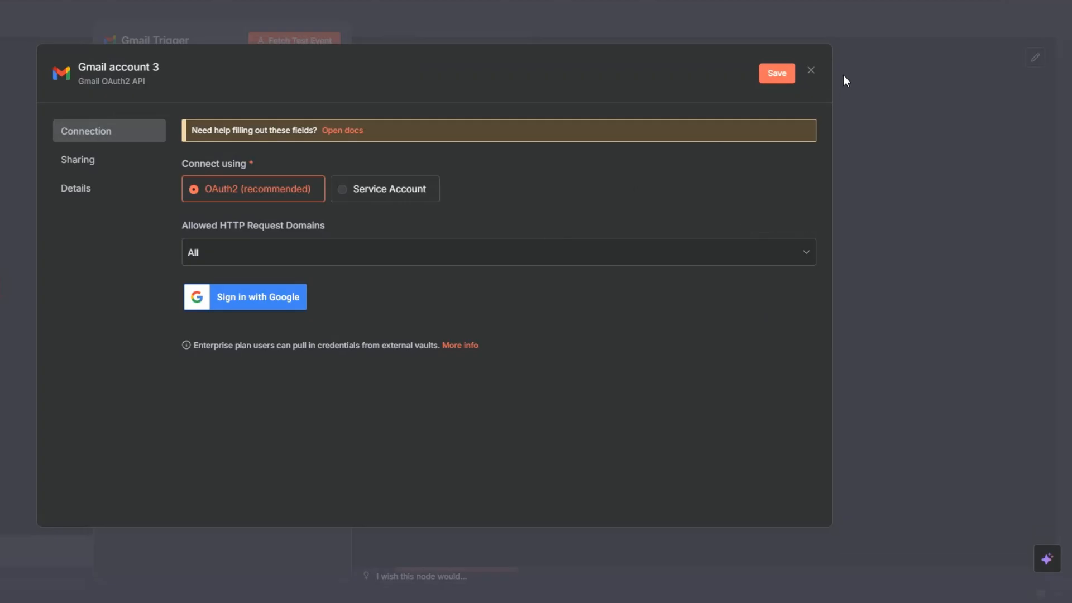
click(811, 74)
click(469, 330)
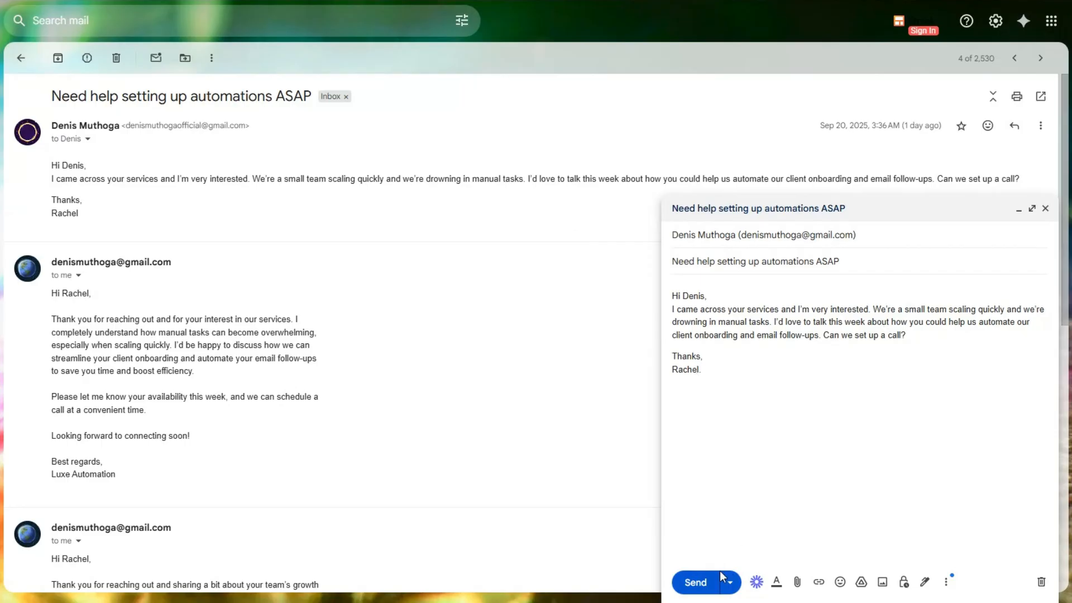
Send the drafted "Need help setting up automations ASAP" email in Gmail, and fetch it as the Gmail Trigger's test event in n8n
click(695, 582)
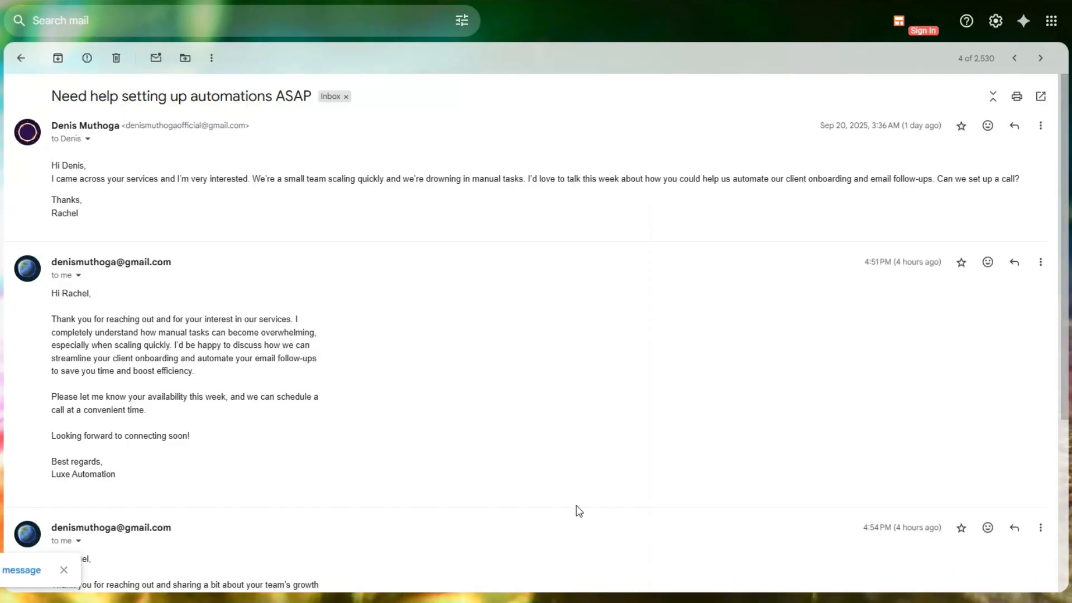
click(30, 585)
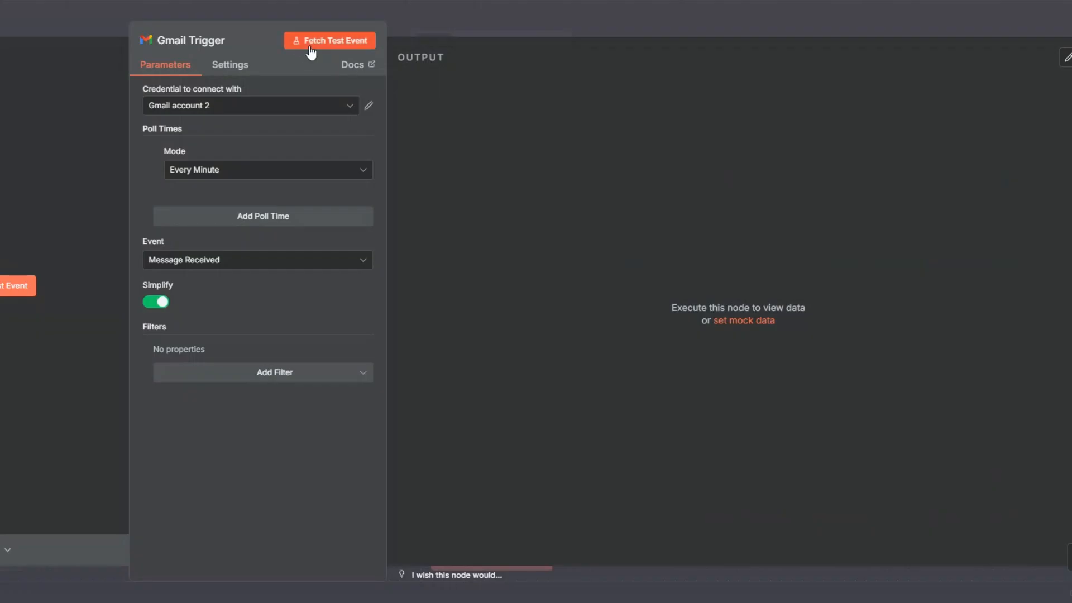
click(310, 48)
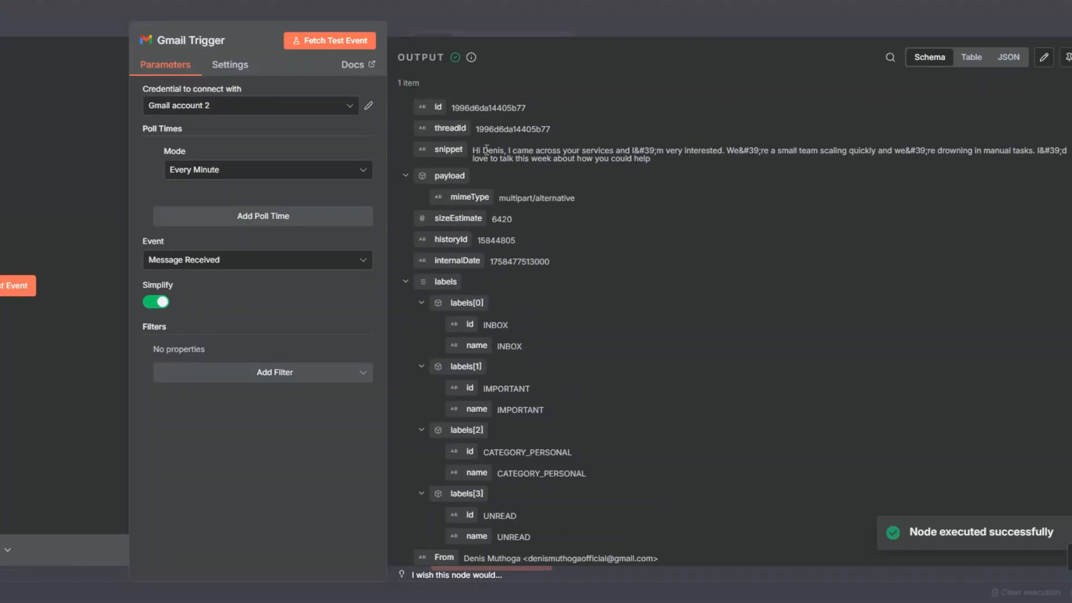
triple_click(487, 150)
click(291, 331)
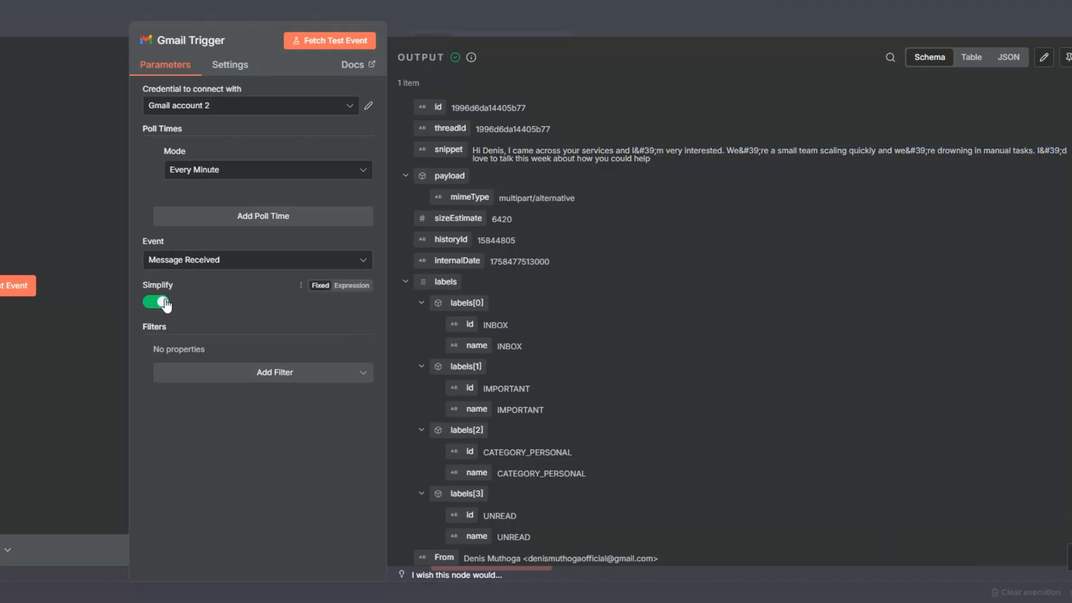
Turn off Simplify on the Gmail Trigger and fetch the test event again to inspect the full email text
click(161, 302)
click(335, 39)
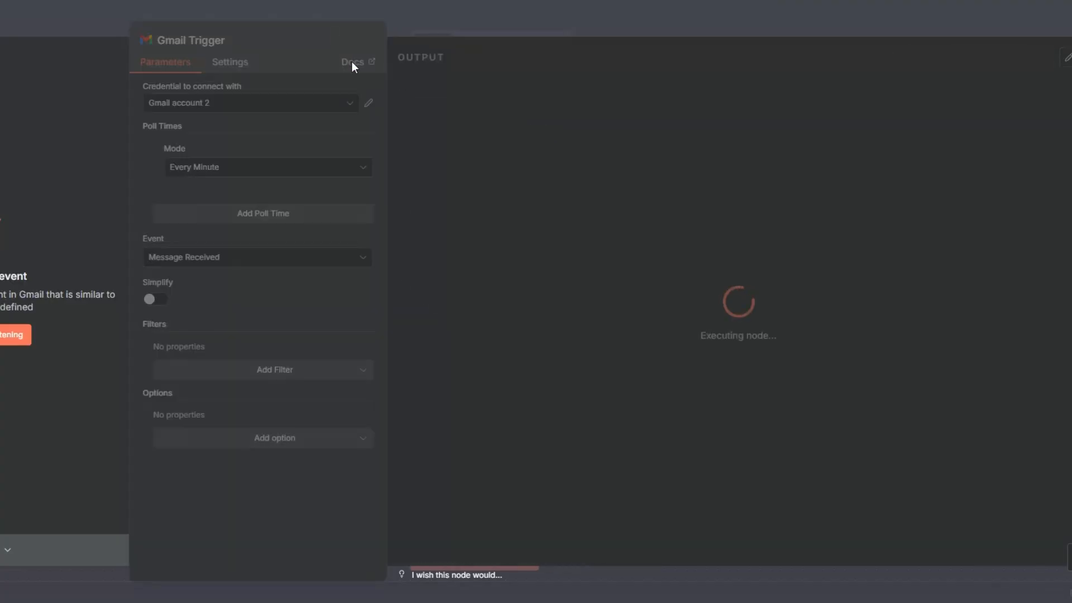
scroll(581, 330, down, 10)
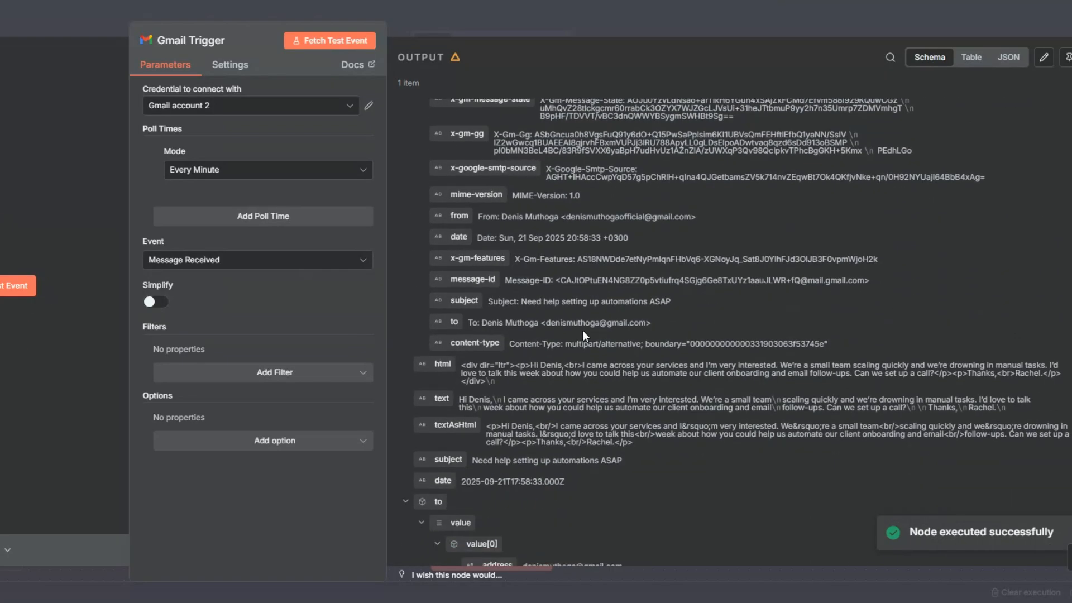
drag(461, 395, 999, 404)
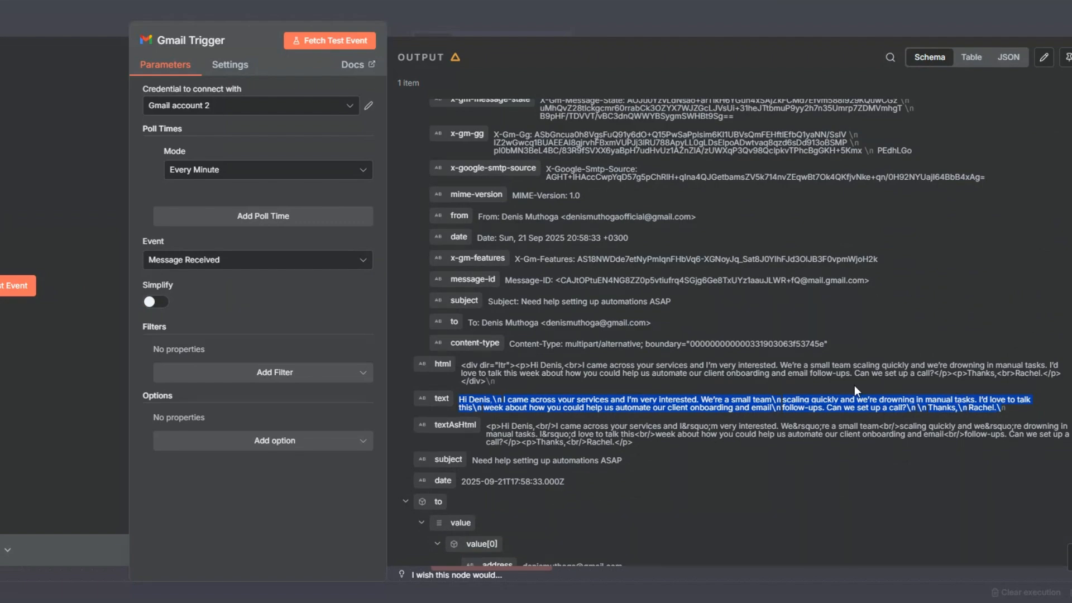
click(324, 42)
scroll(516, 246, down, 20)
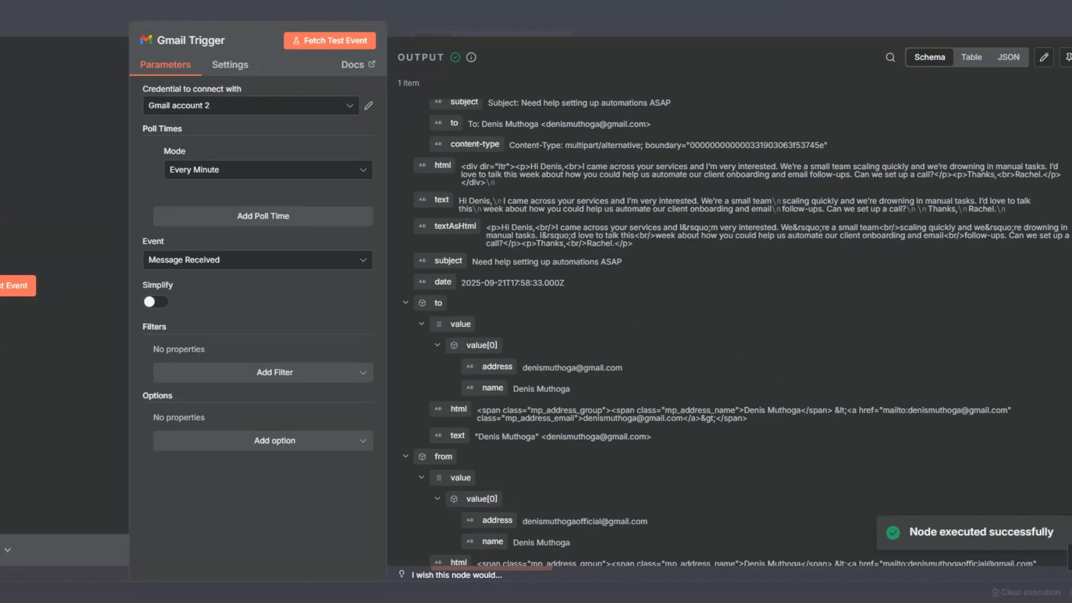
key(Escape)
Reposition the Gmail Trigger node to free space after it, and pin its output data
drag(366, 312, 14, 290)
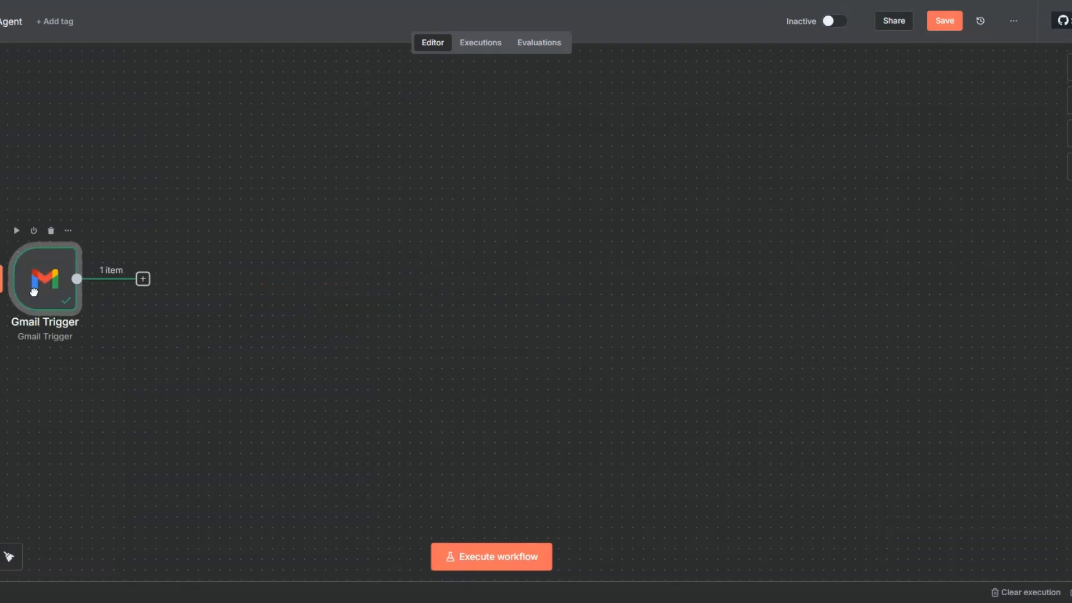
right_click(39, 303)
click(68, 392)
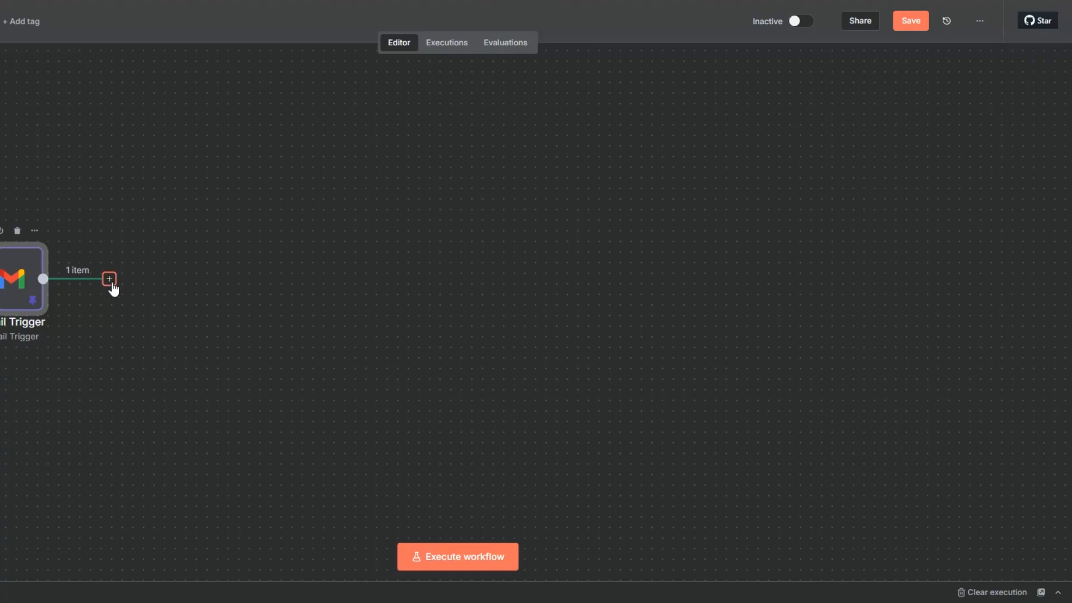
Add a Wait node after the Gmail Trigger, keeping the 5-second time interval
click(143, 278)
text(wa)
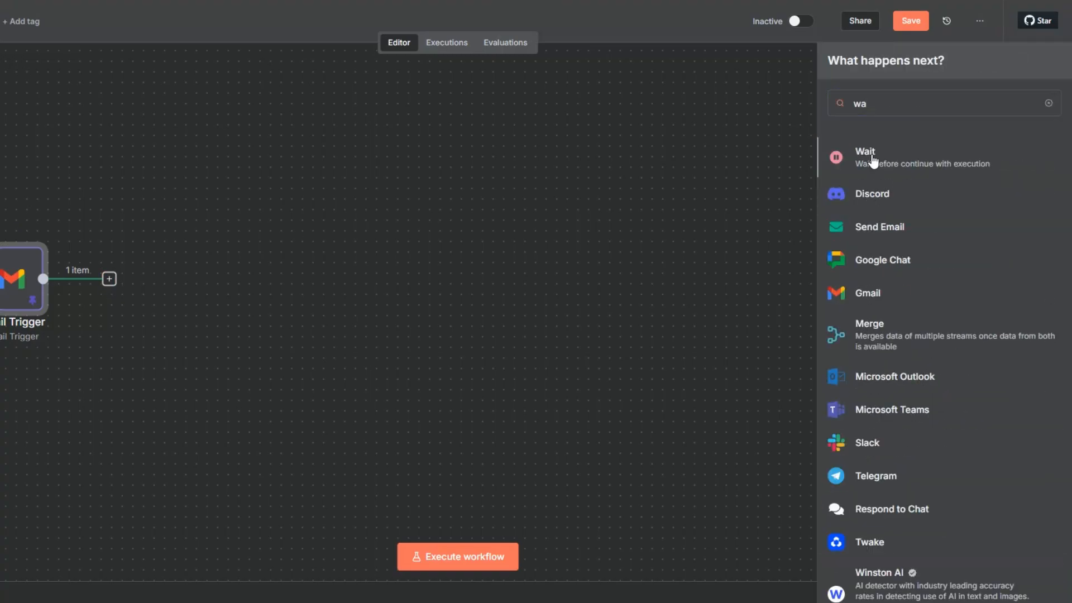
click(875, 161)
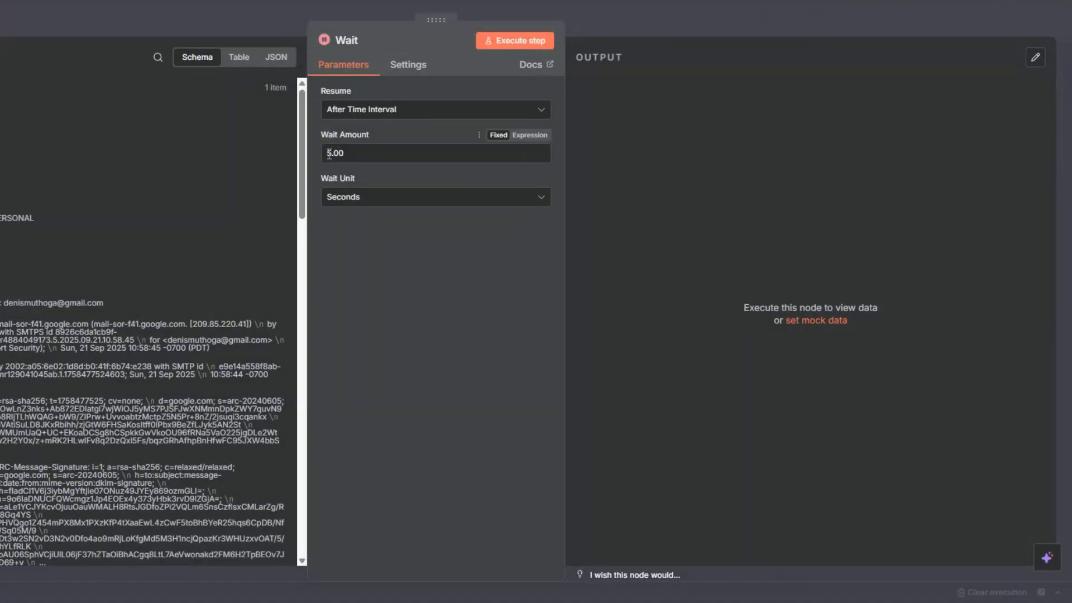
key(Escape)
Rename the Wait node as "Wait 5 Seconds" and execute it
key(F2)
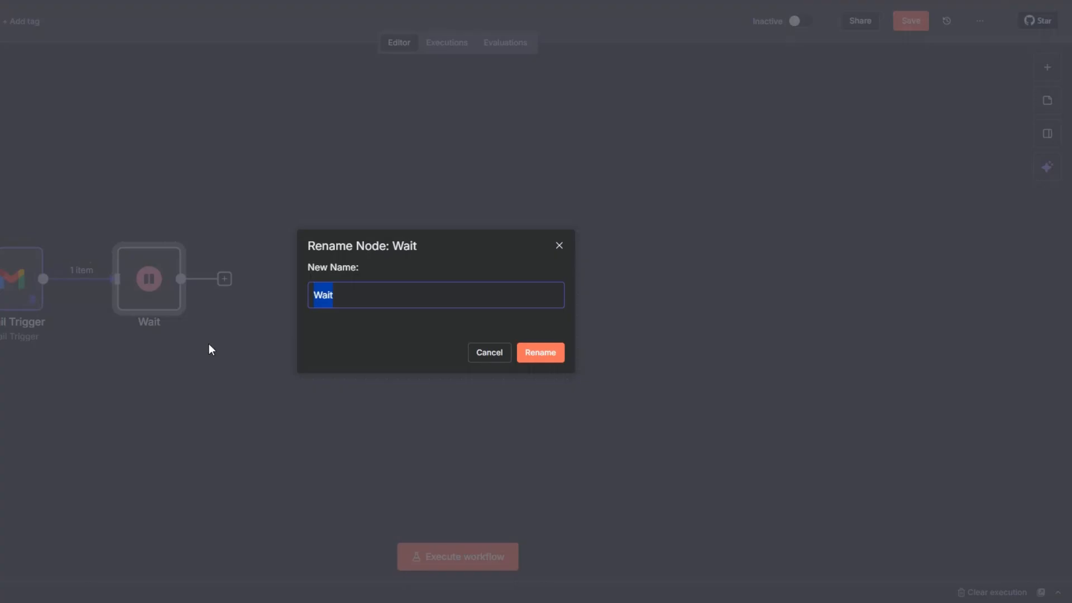
click(365, 301)
text(5 Seconds)
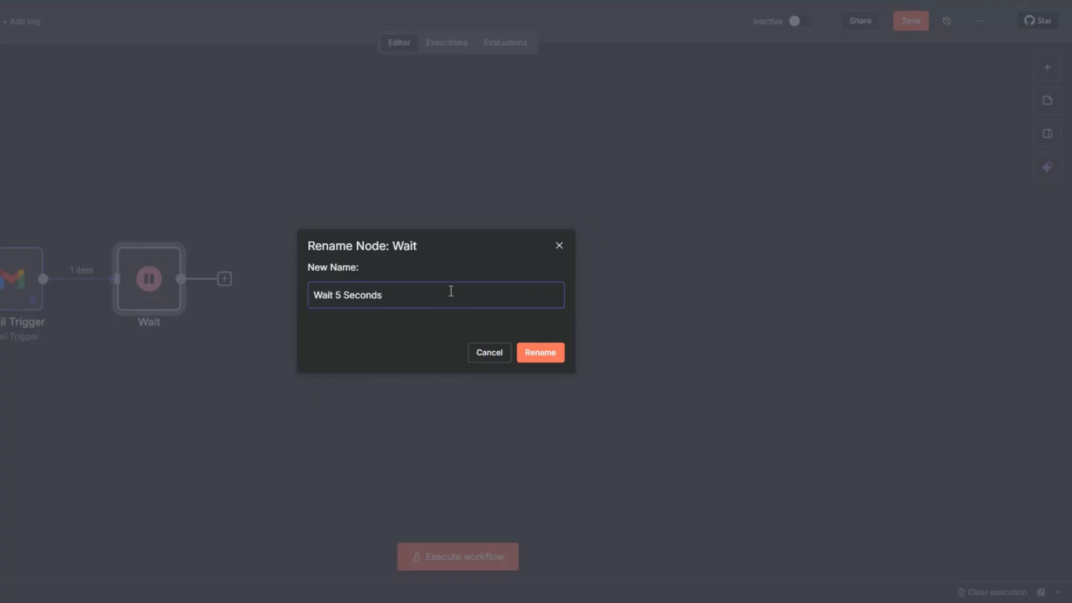
click(535, 354)
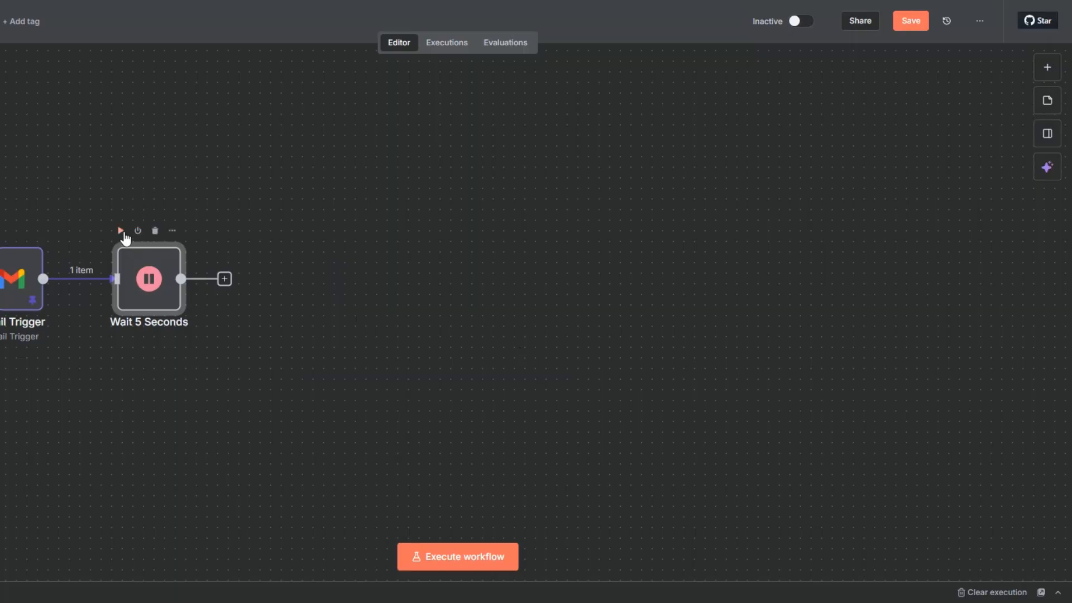
click(123, 231)
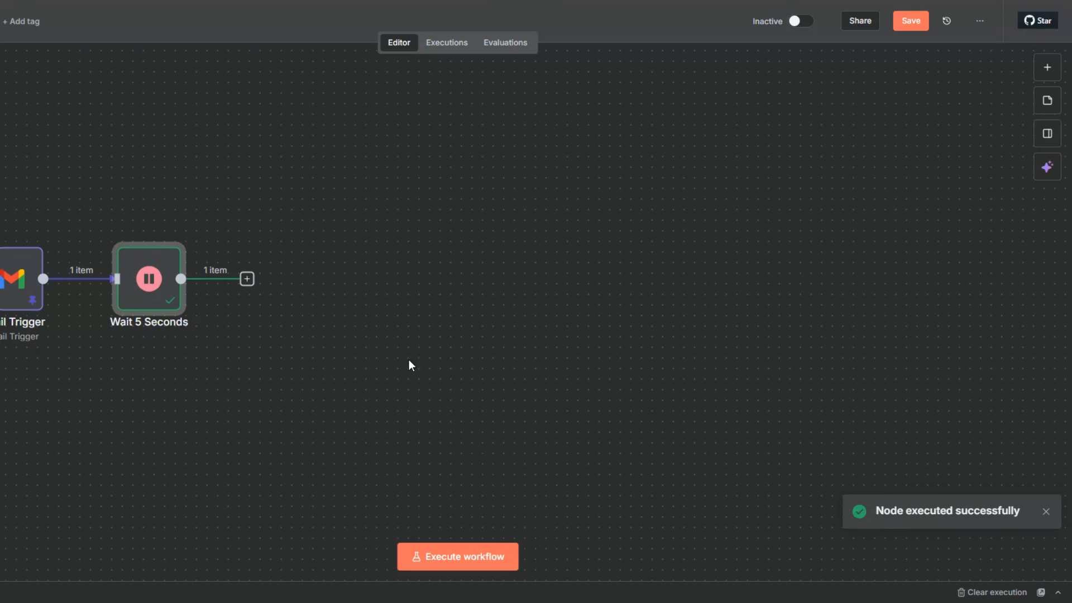
Add an Edit Fields (Set) node after the Wait 5 Seconds node
click(247, 278)
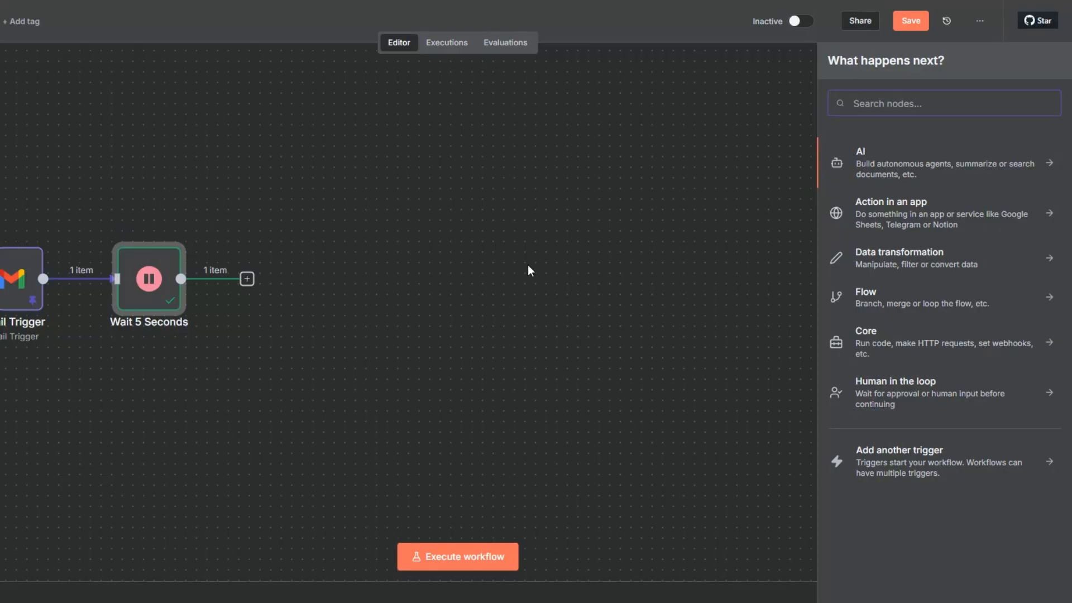
text(edit)
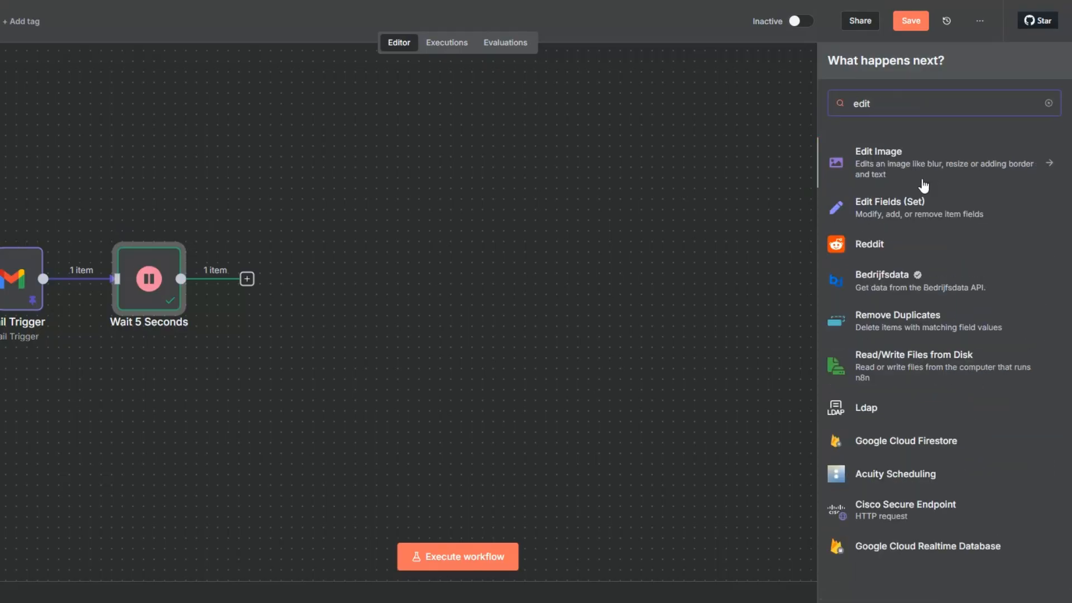
click(890, 202)
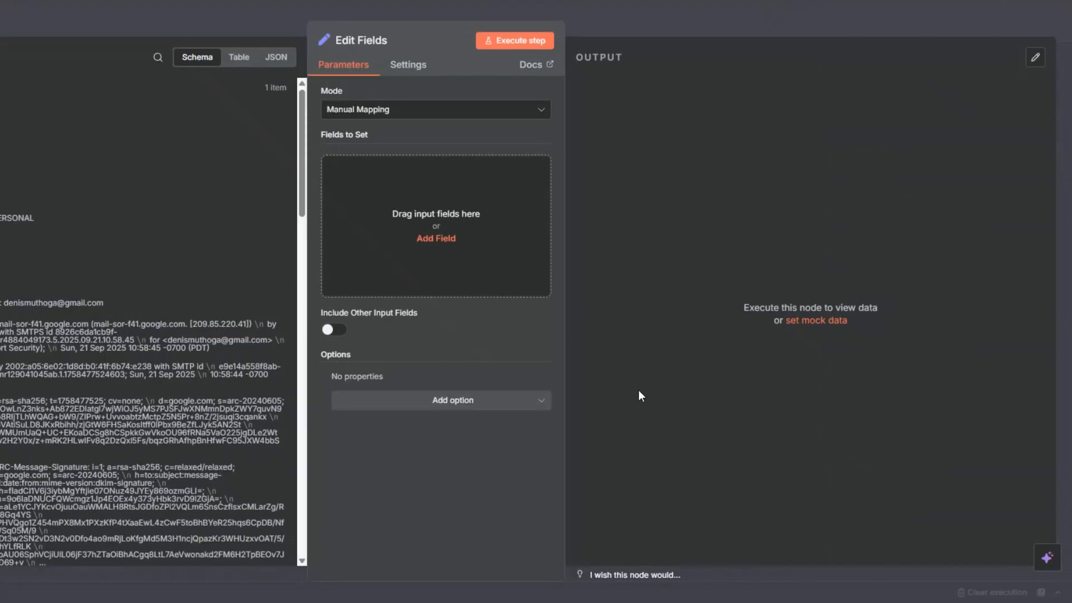
Map the input's to.value[0] name and address into Edit Fields as "leads name" and "email address"
scroll(256, 297, down, 3)
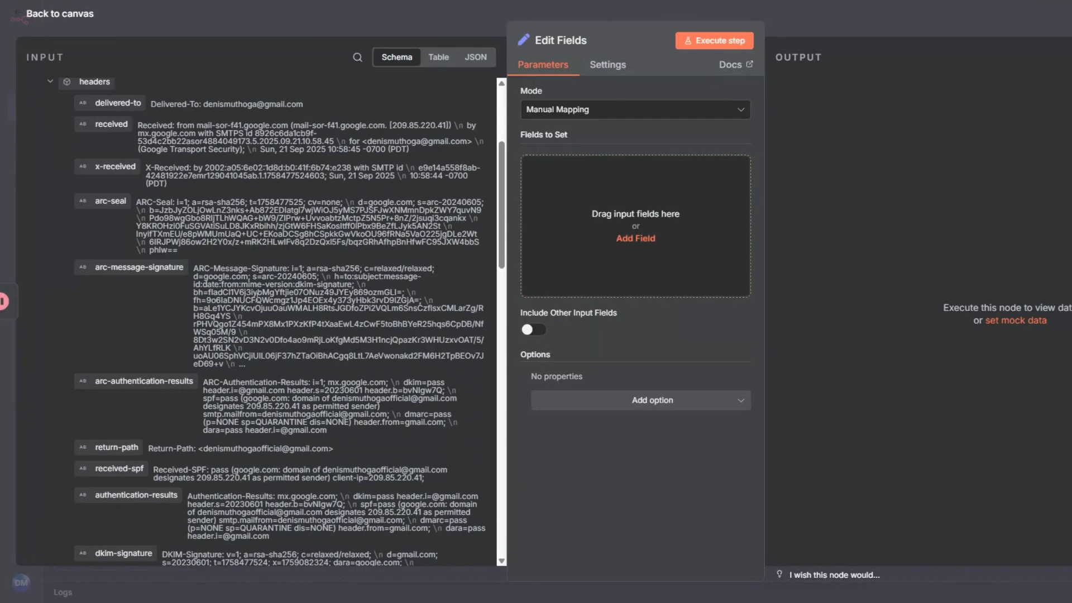
scroll(256, 295, down, 12)
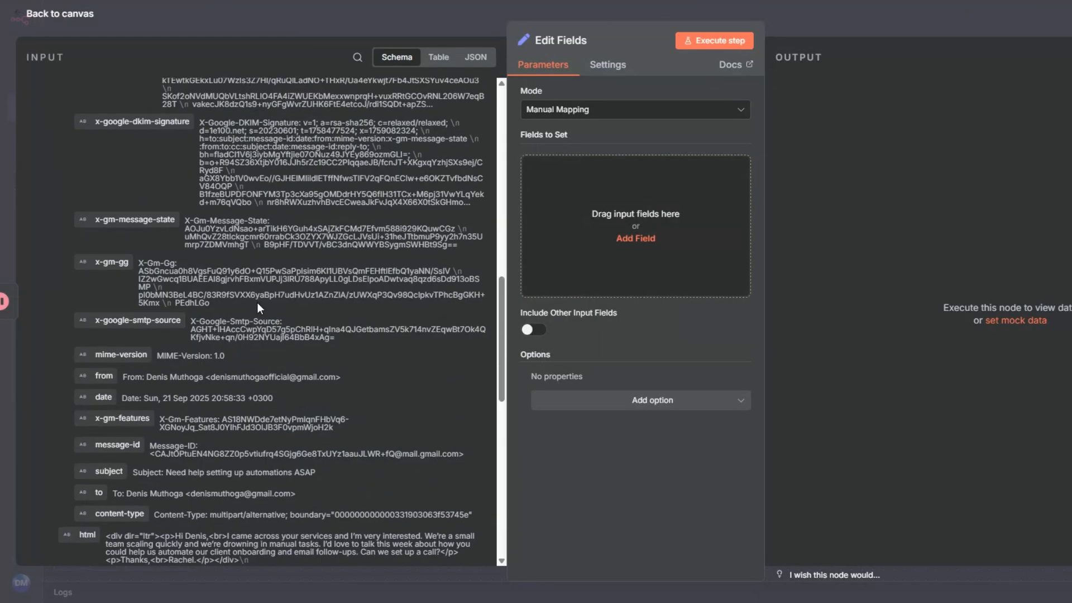
scroll(237, 347, down, 10)
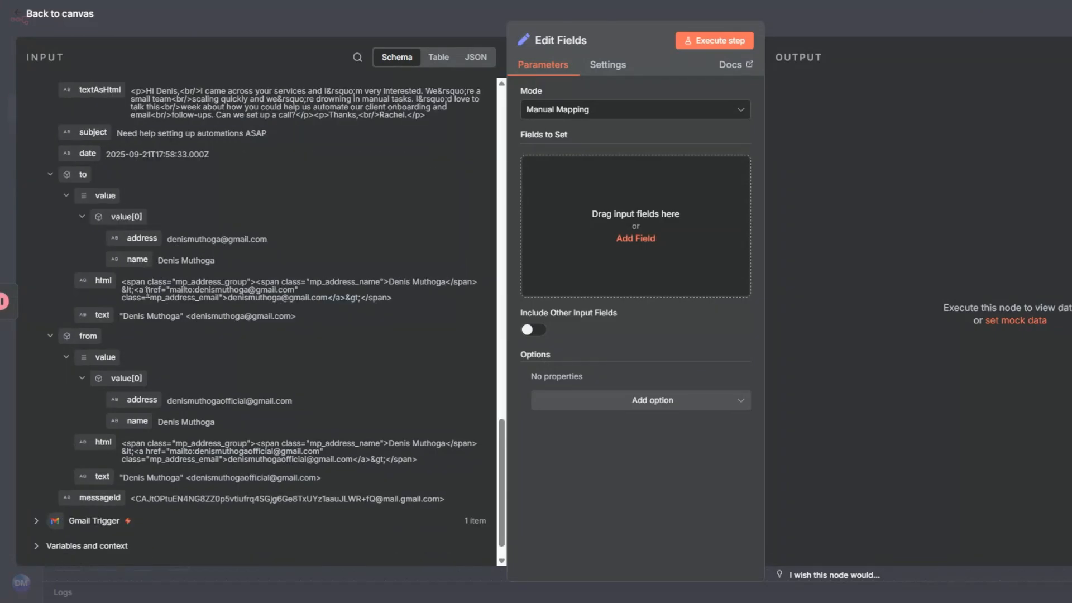
drag(137, 260, 540, 170)
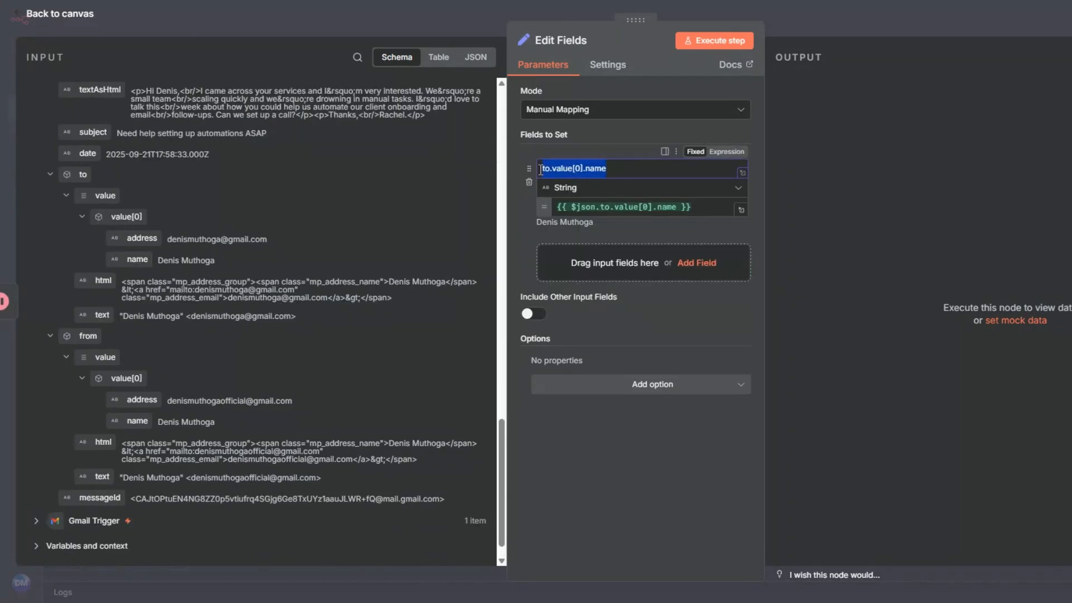
key(BackSpace)
text(leads name)
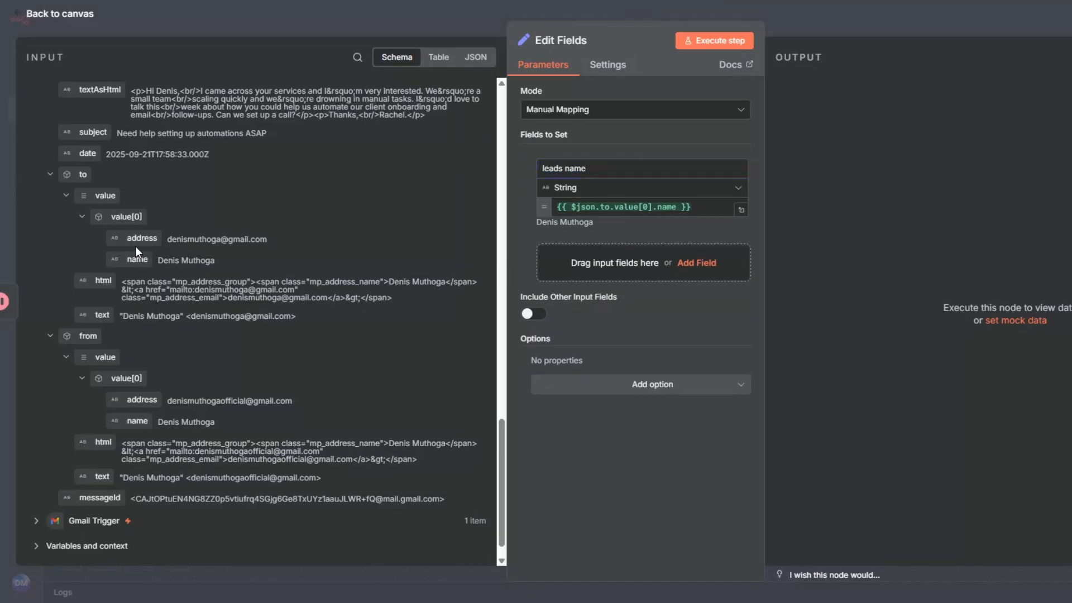
drag(136, 240, 503, 250)
text(email address)
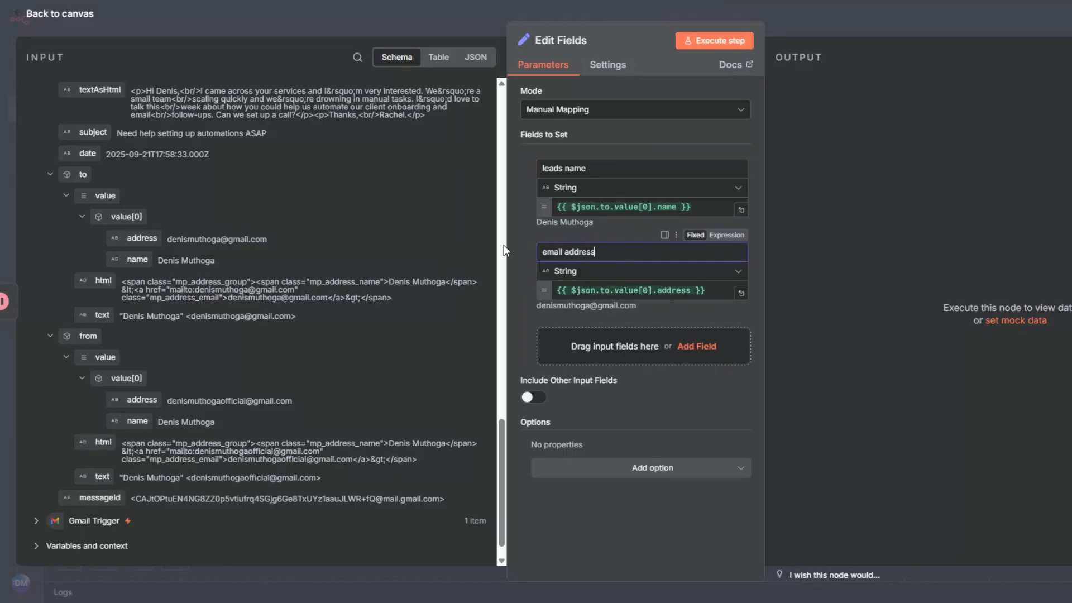
Map the email's headers subject and text into Edit Fields as "subject line" and "email body"
scroll(256, 271, up, 5)
drag(103, 207, 538, 336)
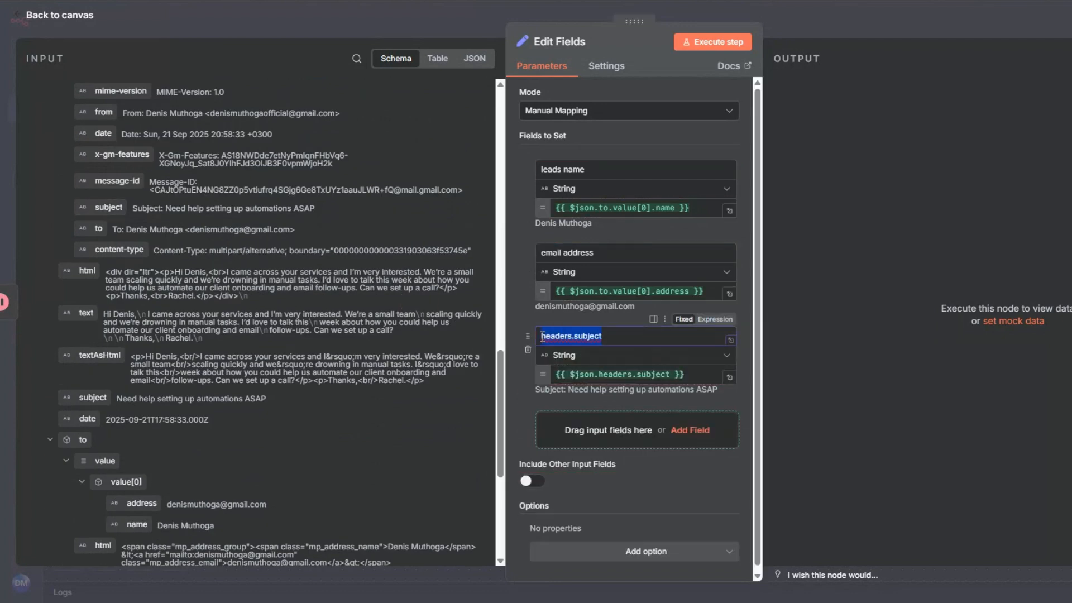
text(subject line)
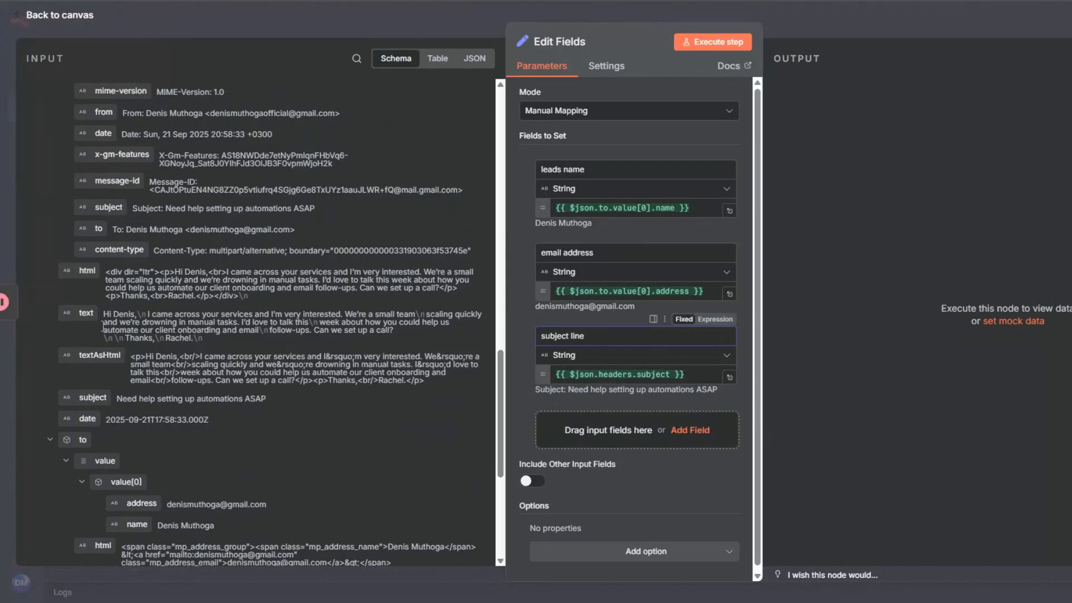
drag(87, 313, 538, 418)
text(email body)
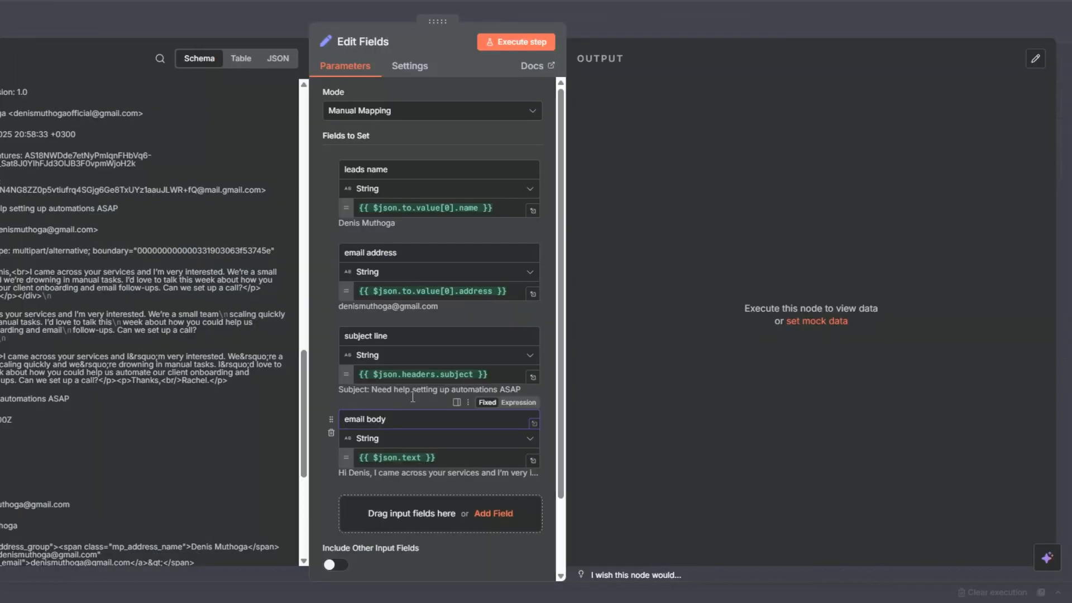
Execute the Edit Fields node and add an If node after it
click(693, 40)
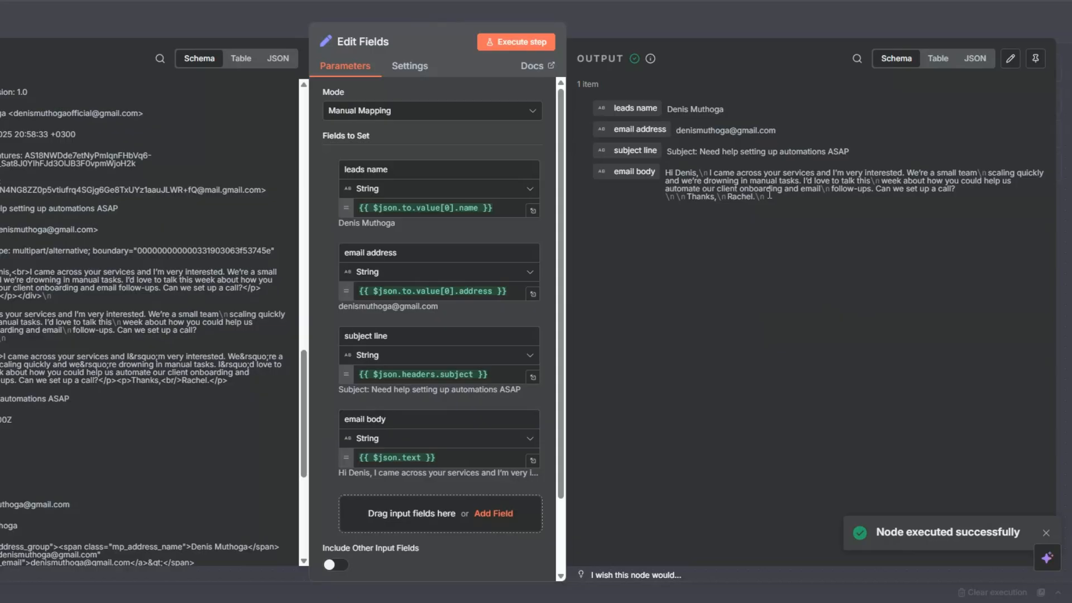
key(Escape)
click(386, 280)
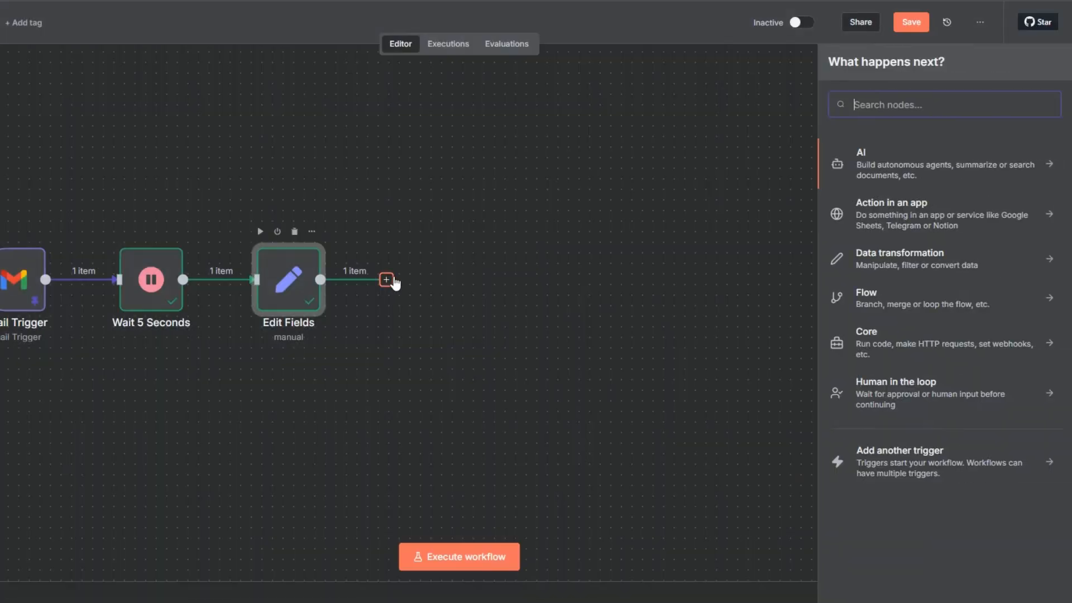
text(if)
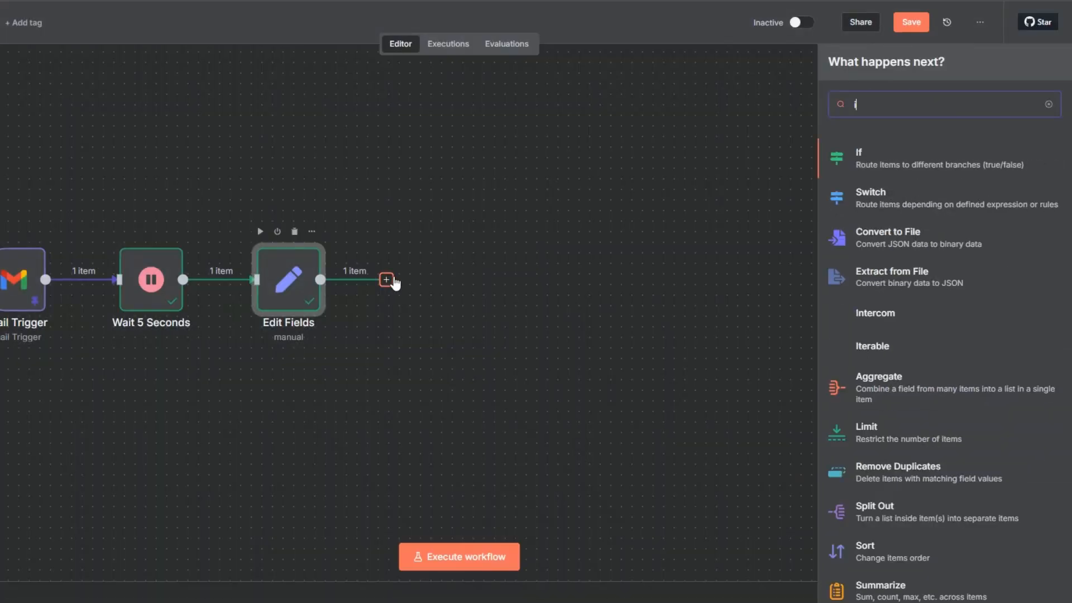
click(862, 159)
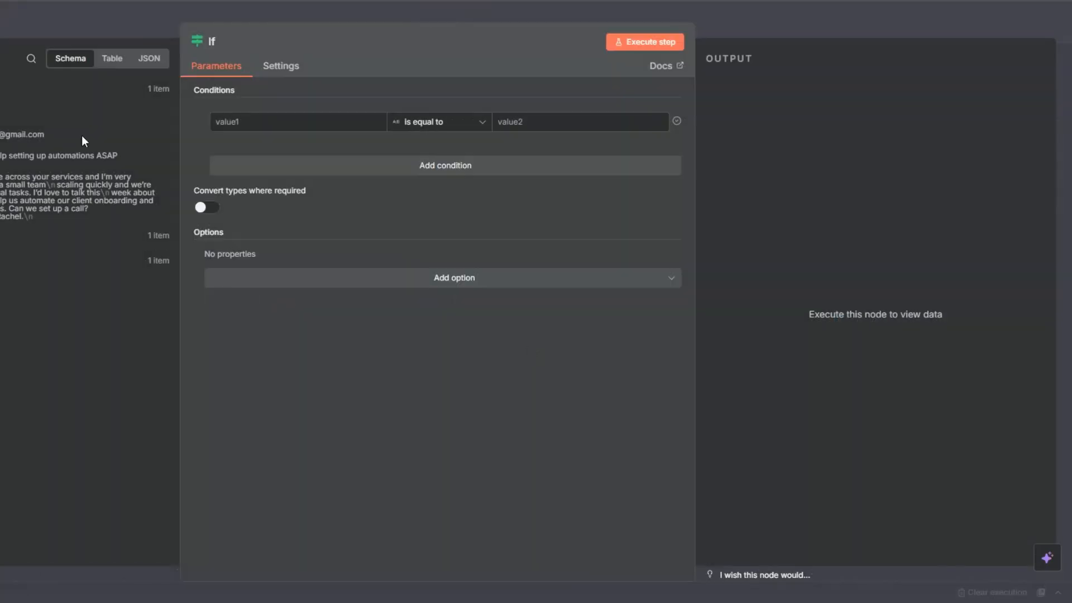
Set the If node's first condition to check that the email address string exists
click(268, 121)
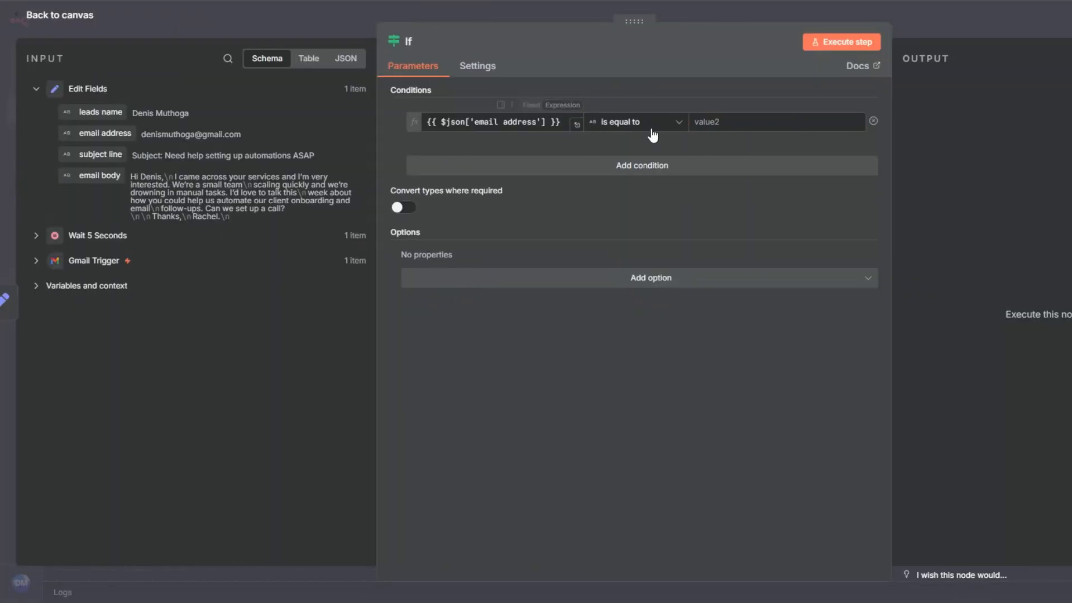
click(651, 128)
mouse_move(678, 159)
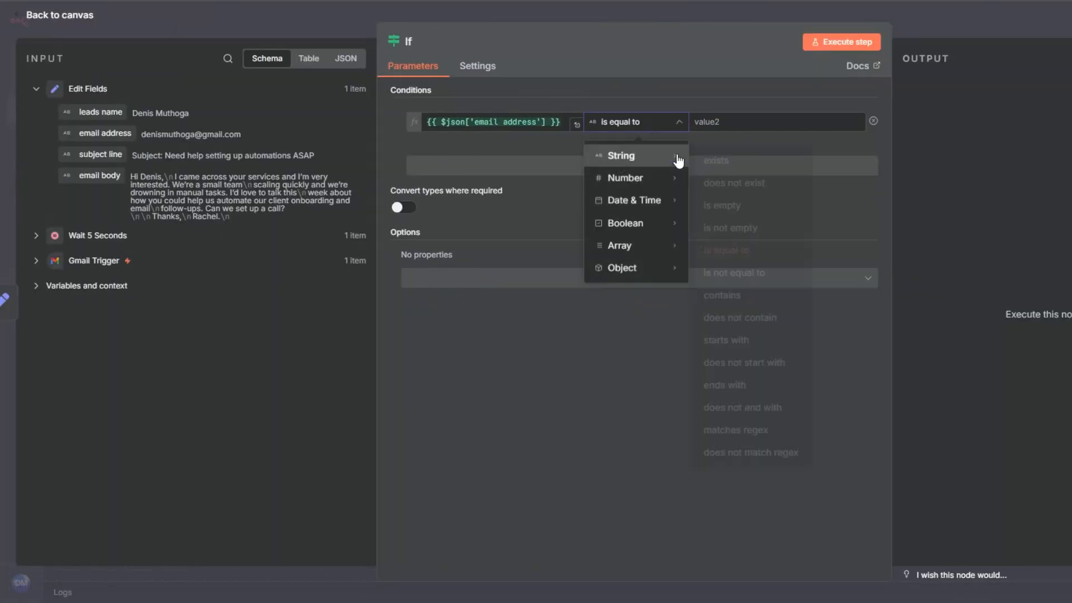
click(734, 162)
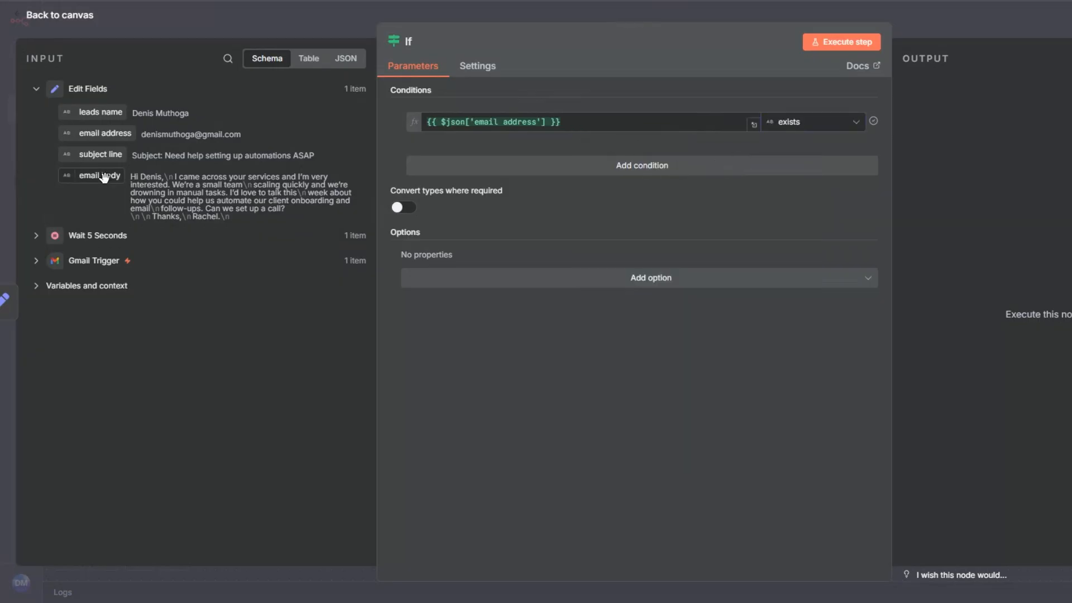
Add a second AND condition to the If node checking that the email body string exists
click(505, 167)
drag(100, 176, 491, 185)
click(636, 184)
mouse_move(658, 218)
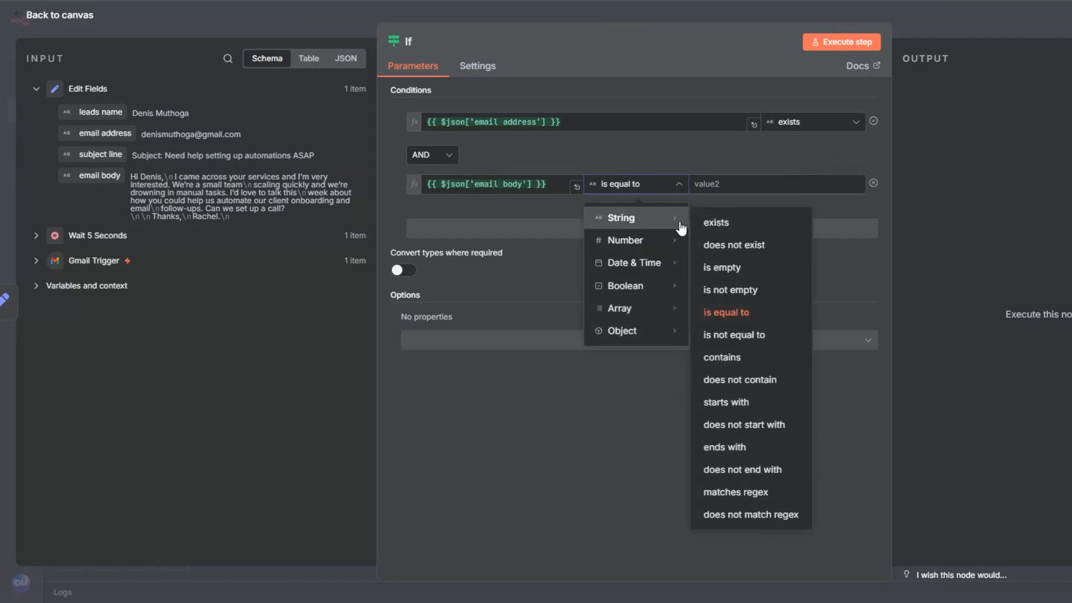
click(720, 222)
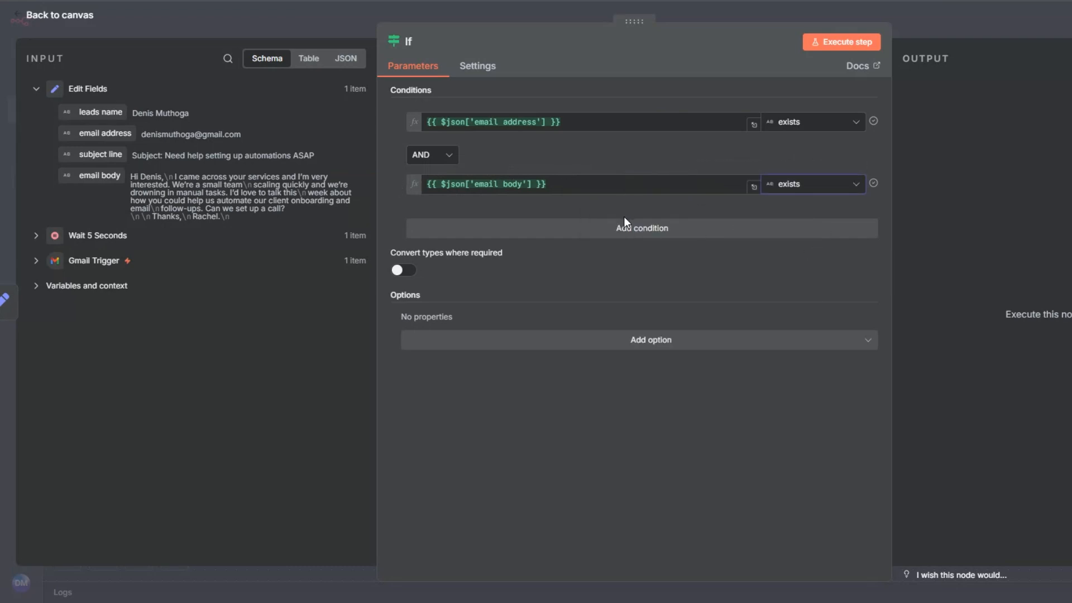
Add a third AND condition checking that the leads name string exists, and execute the If node
click(613, 239)
drag(101, 112, 568, 244)
click(633, 239)
mouse_move(627, 273)
click(720, 275)
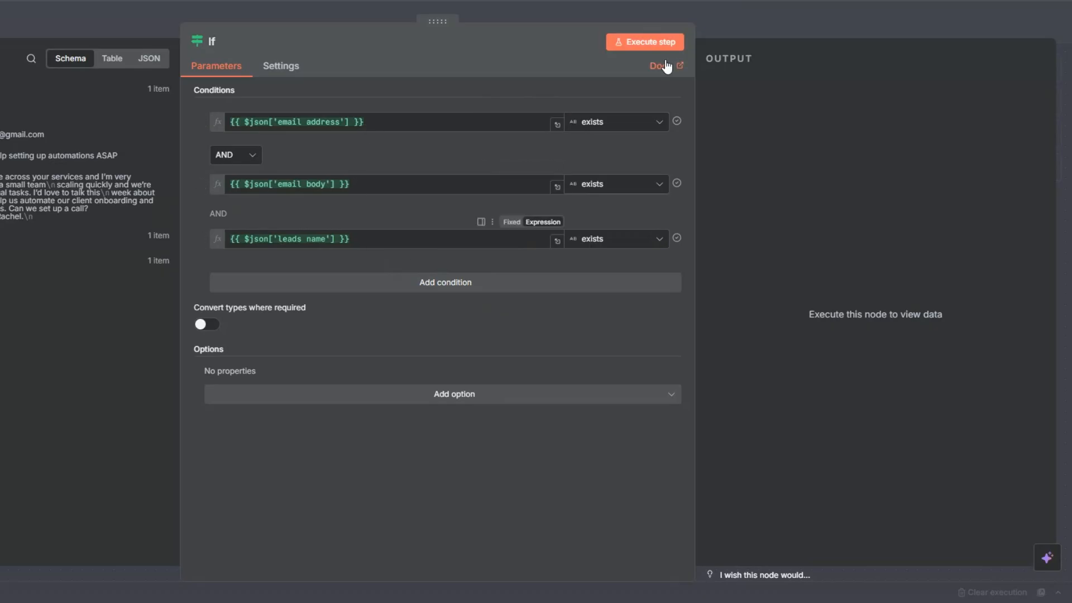
click(667, 42)
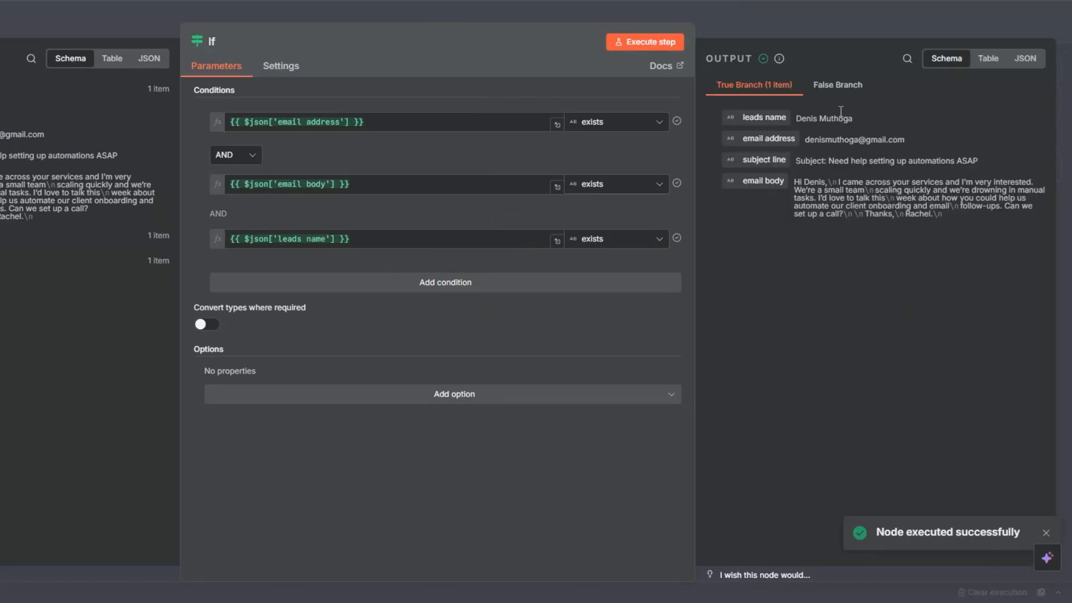
key(Escape)
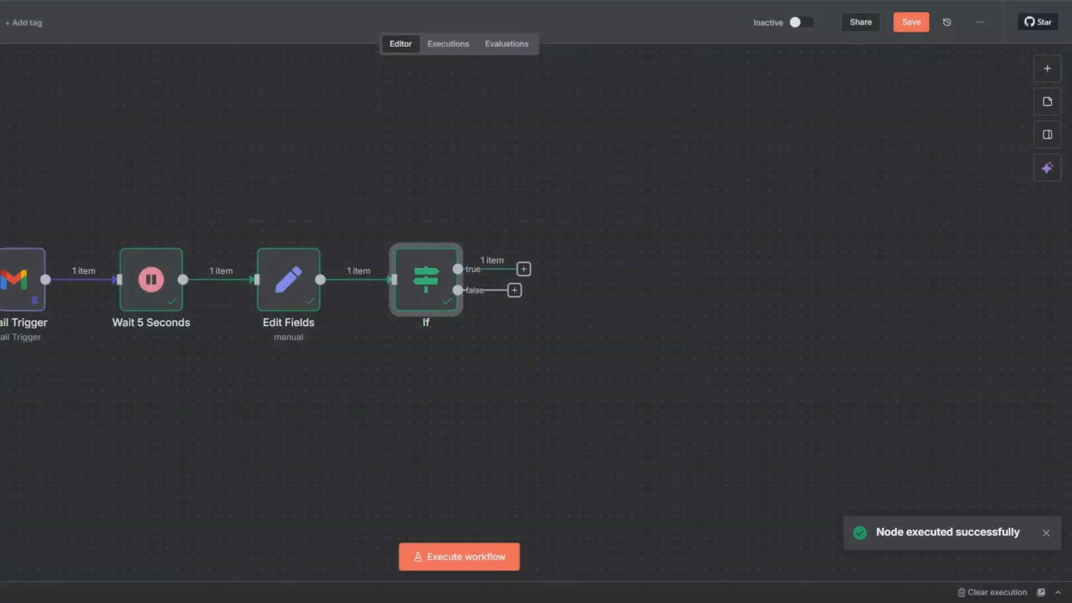
Add a "No Operation, do nothing" node to the If node's false branch and save the workflow
click(514, 291)
text(do n)
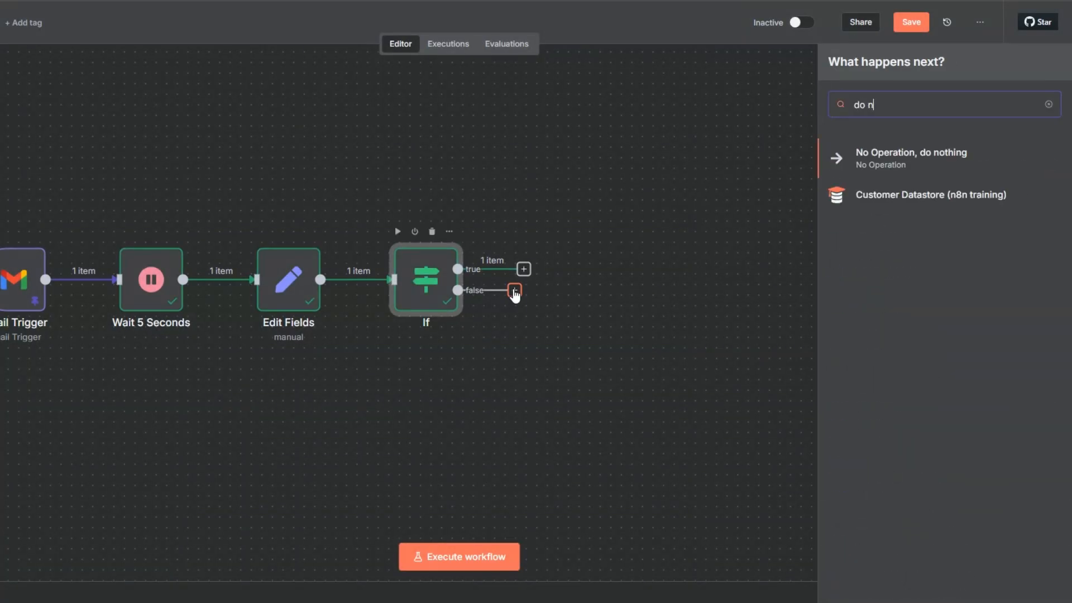
key(Return)
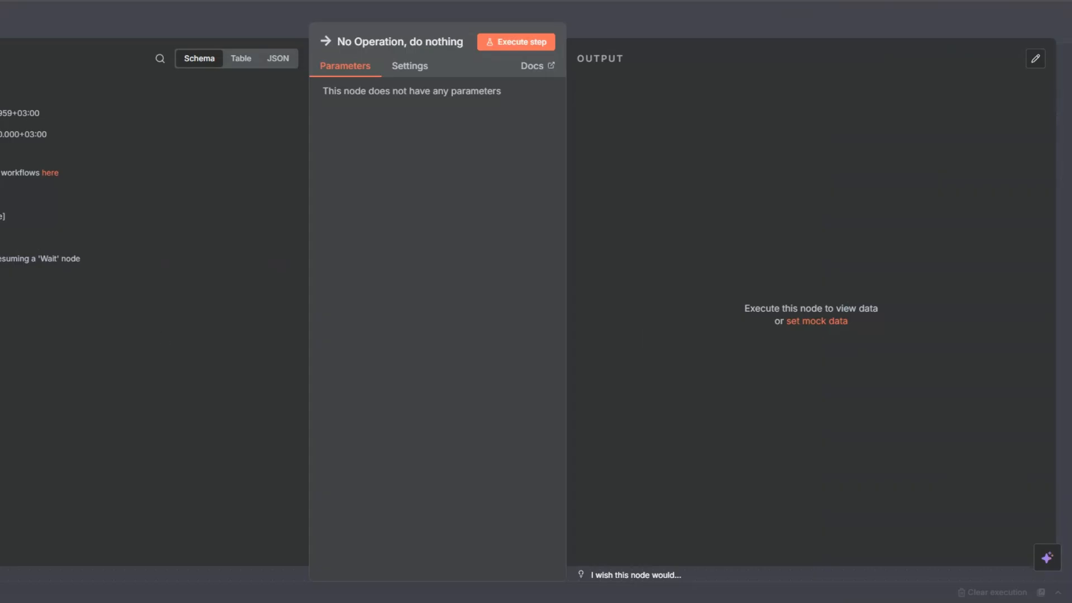
key(Escape)
key(ctrl+s)
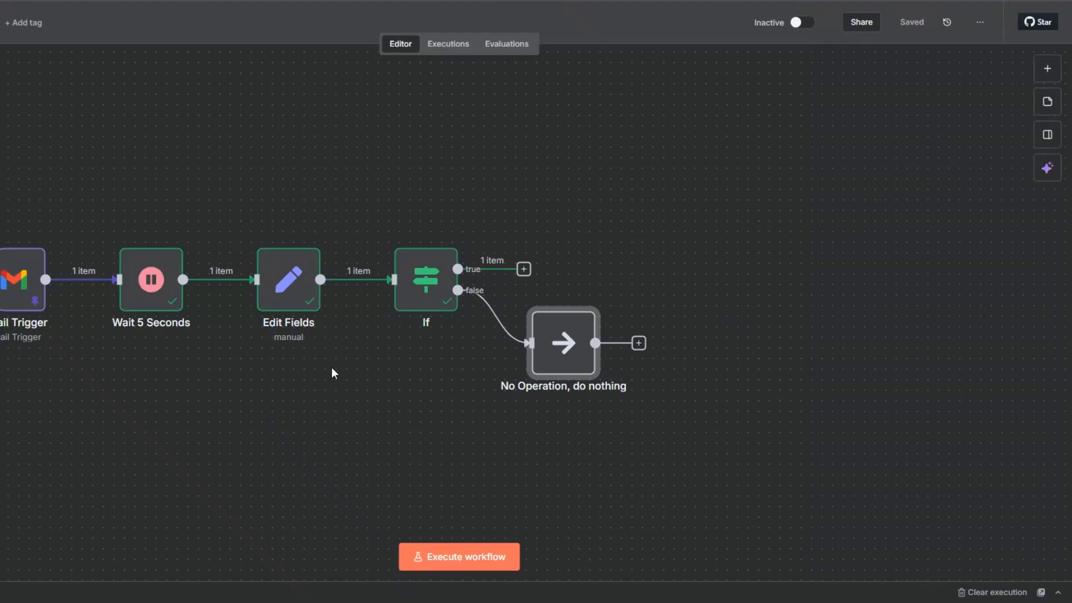
Switch to the Airtable leads table, add a blank record to view its Lead Status options, and widen the Client Response column
key(minus)
drag(314, 451, 131, 468)
click(587, 327)
key(Tab)
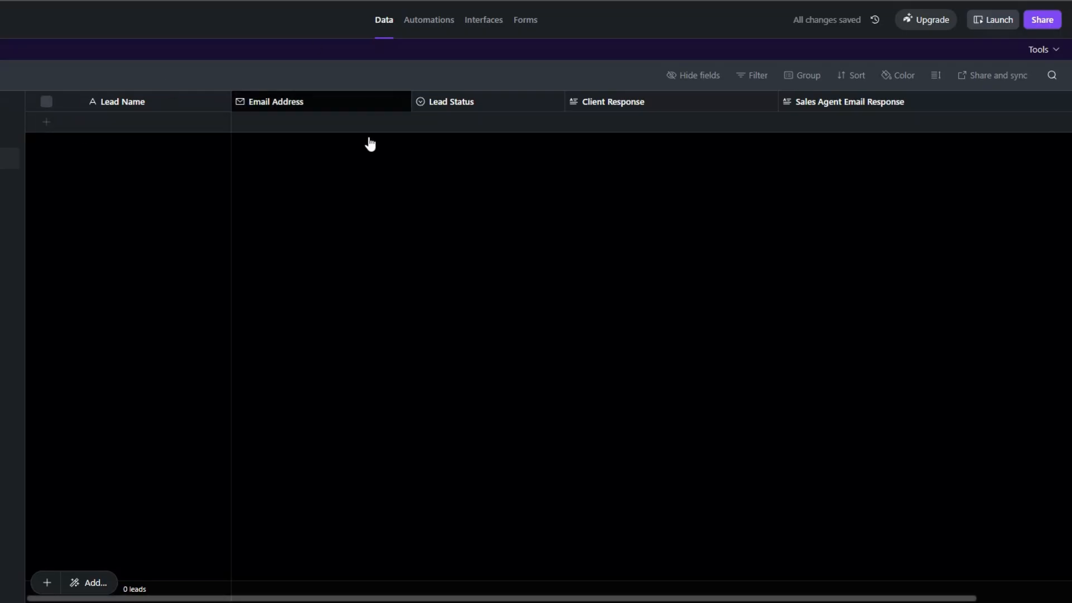
click(468, 130)
click(467, 127)
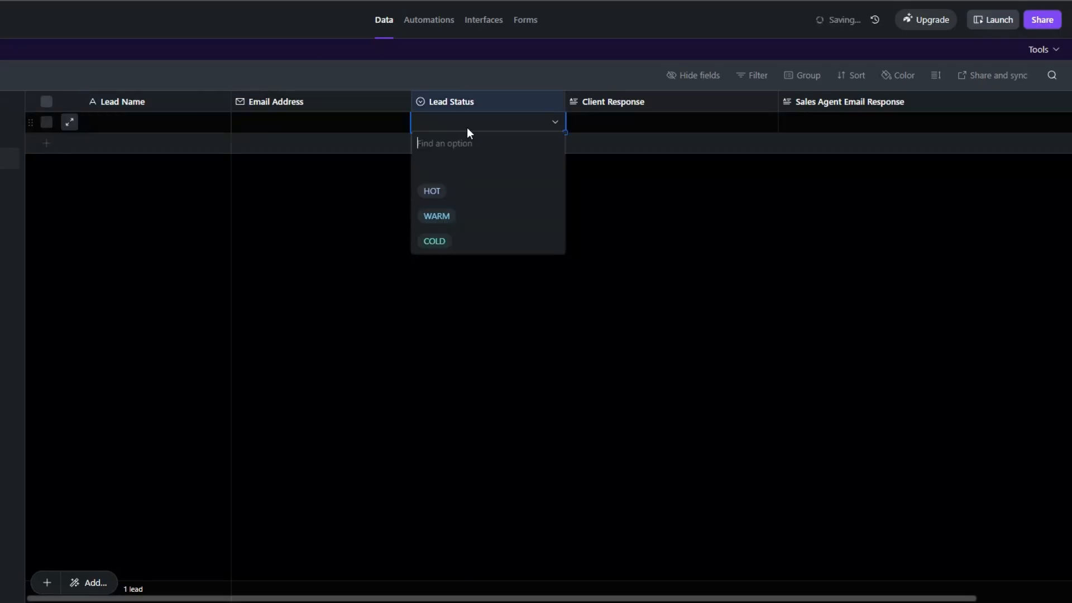
click(478, 339)
drag(777, 101, 793, 101)
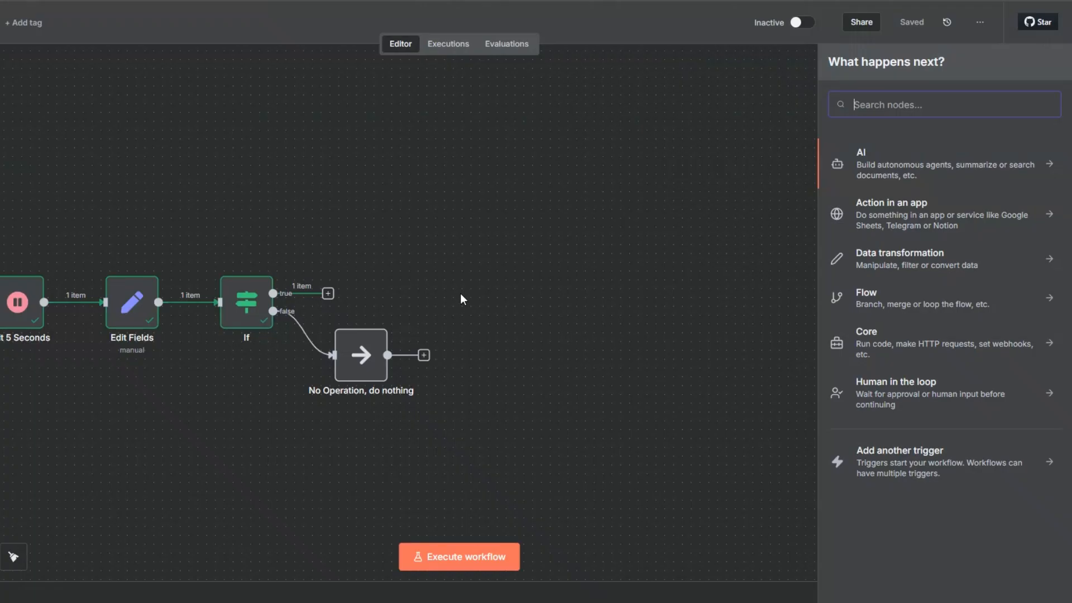
Back in n8n, add an Airtable "Create a record" node to the If node's true branch
text(ai)
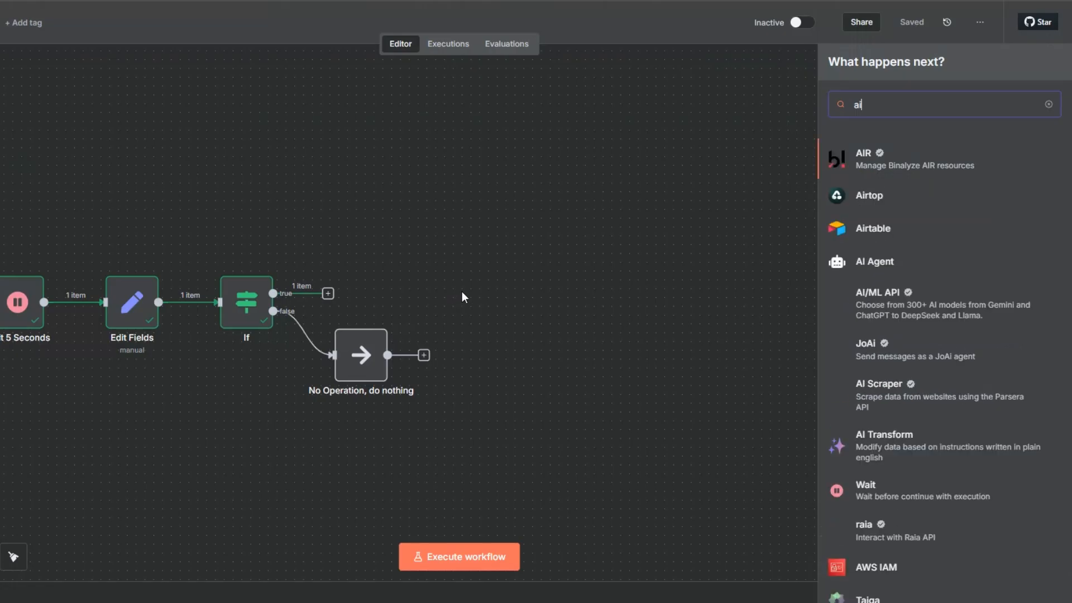
click(874, 229)
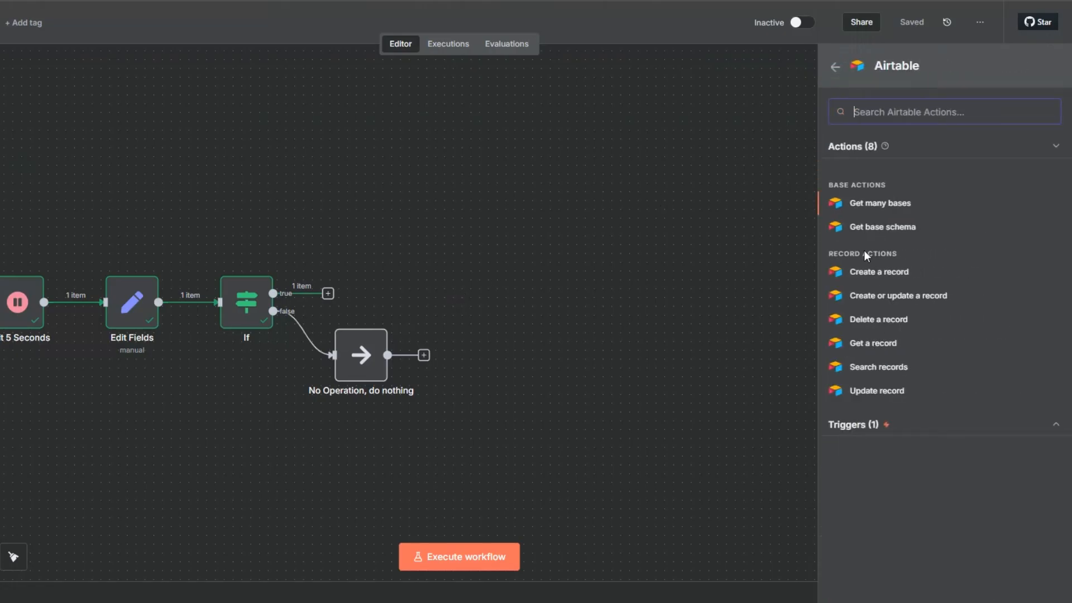
click(865, 272)
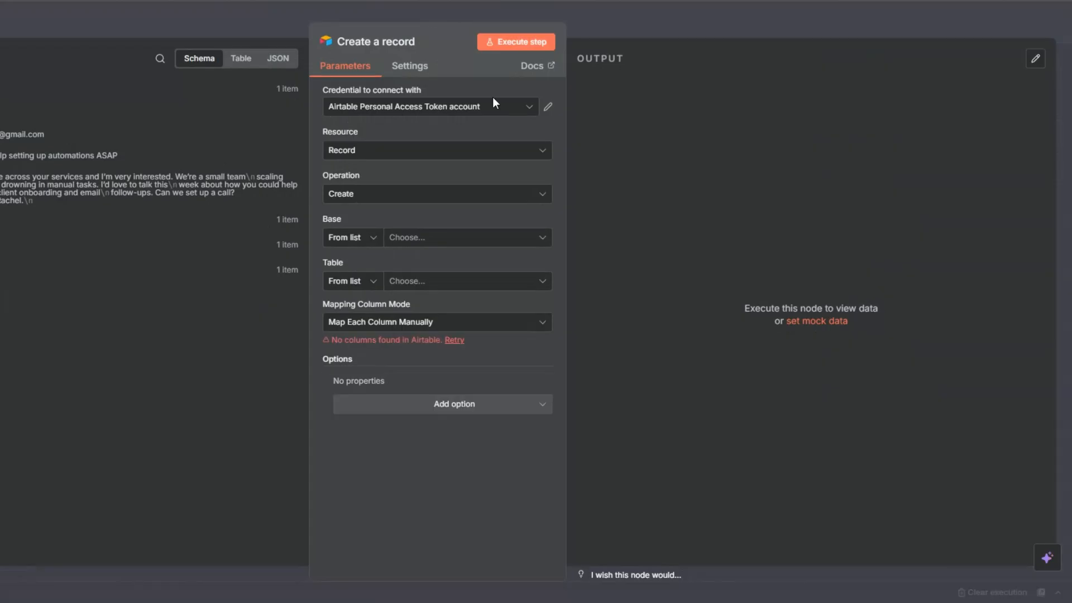
Open a new Airtable credential form to view its access token field and required scopes
click(431, 109)
click(420, 175)
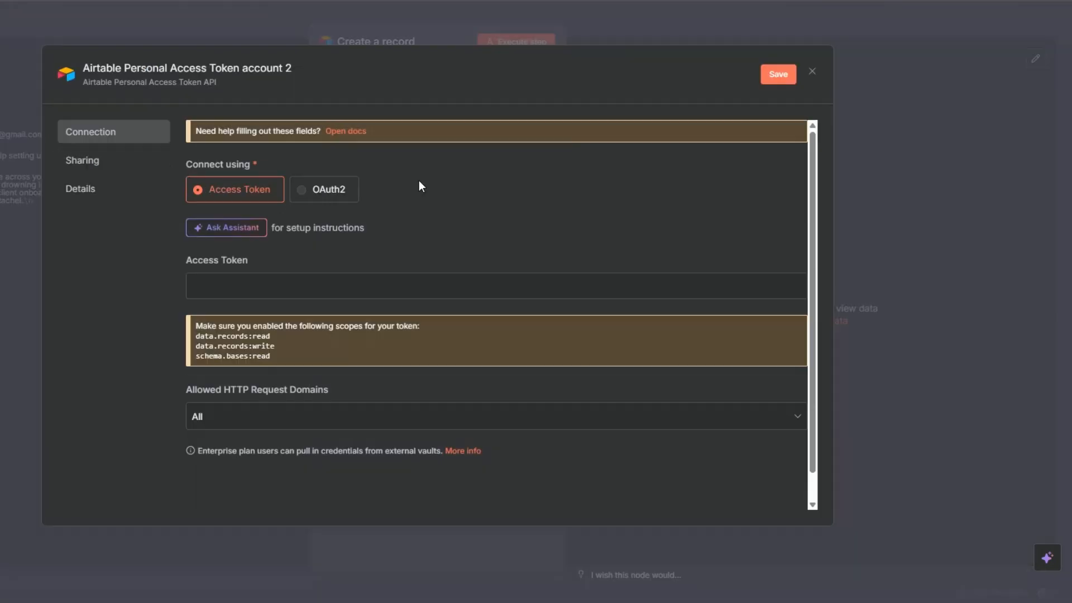
click(276, 286)
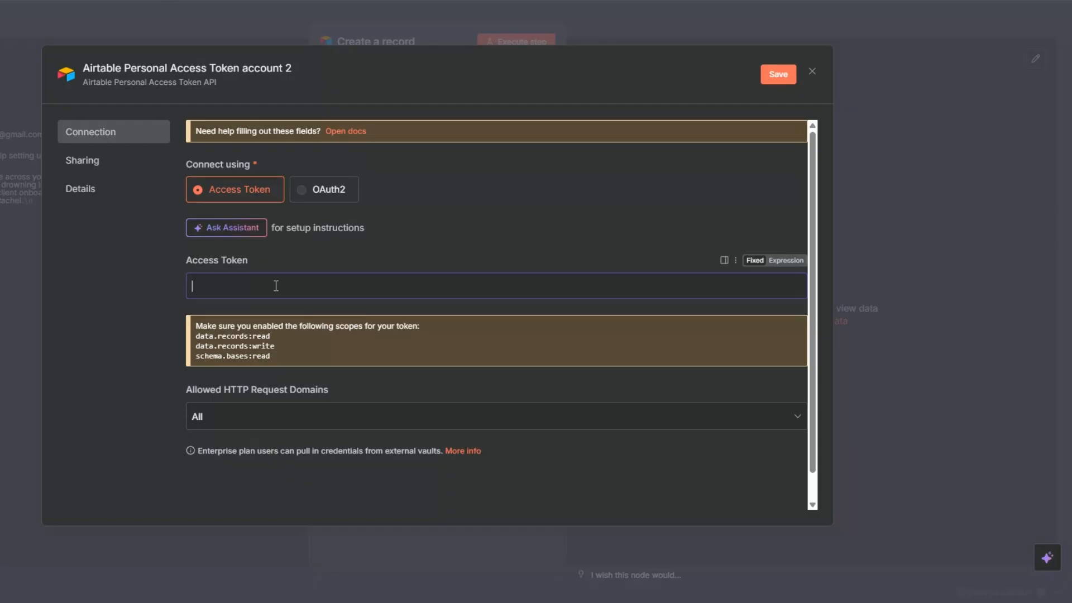
Switch to Airtable's personal access tokens and examine the scope and base access options for creating a new token
click(457, 2)
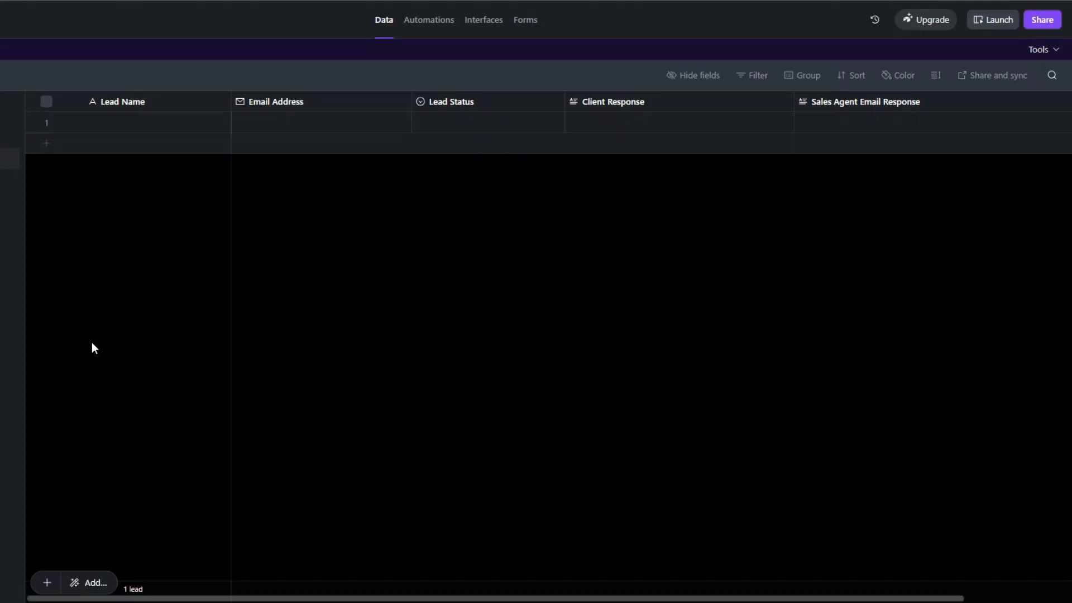
click(18, 583)
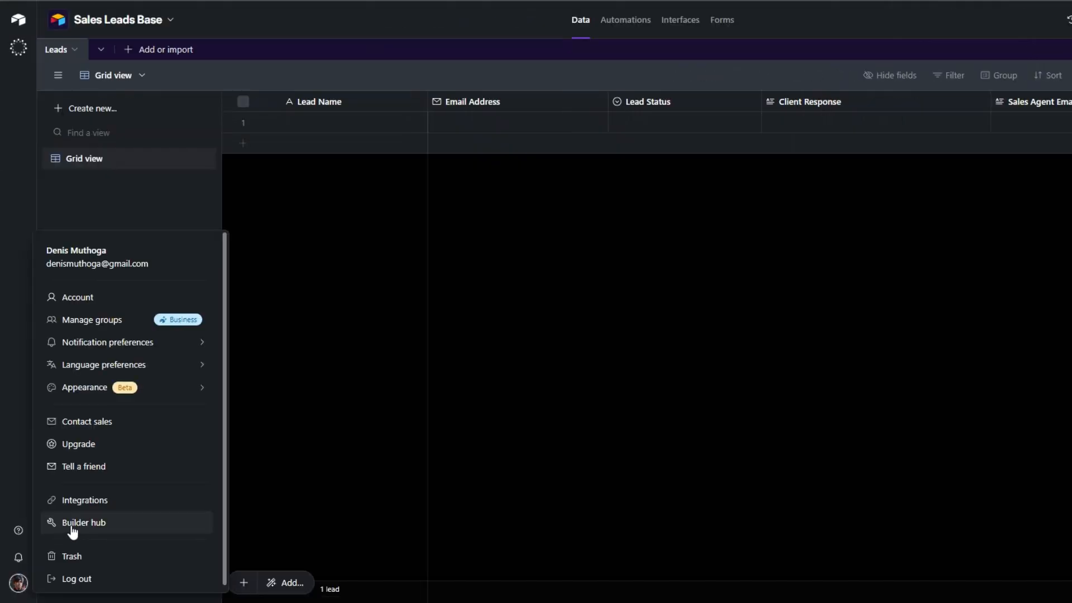
key(Escape)
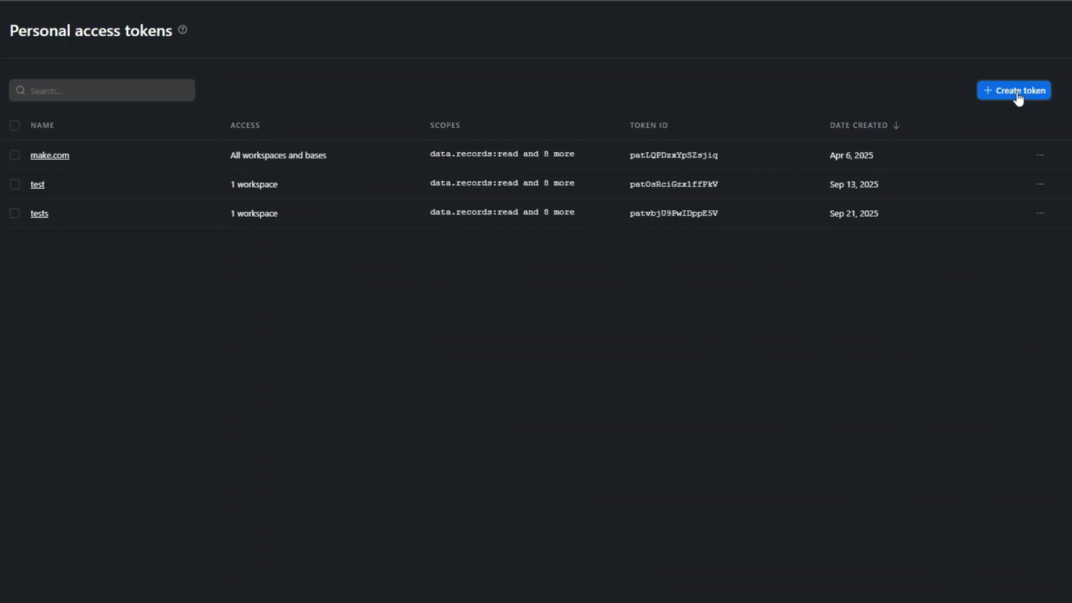
click(1019, 94)
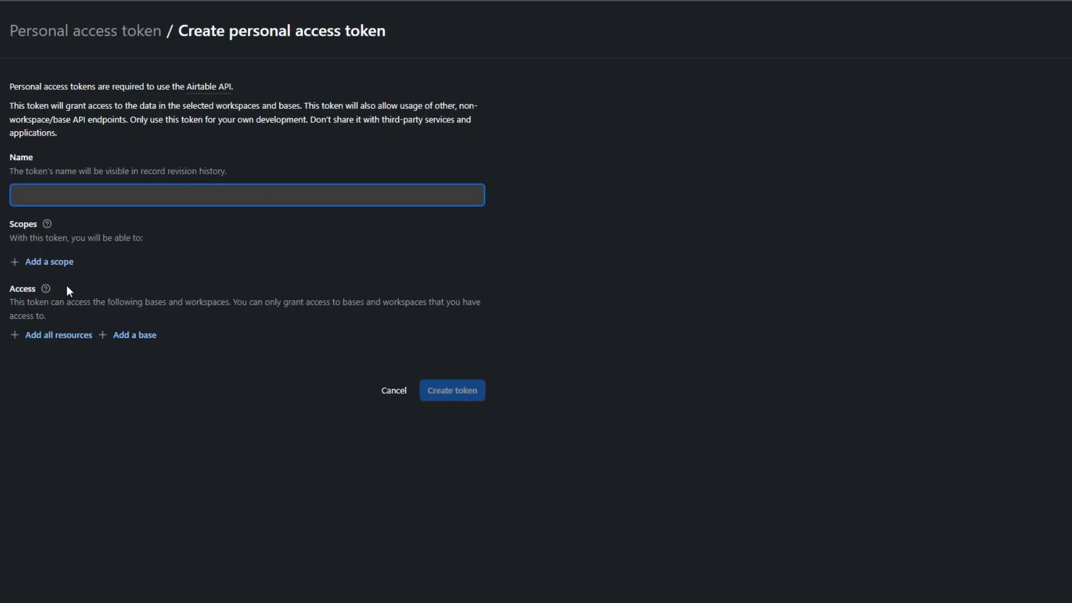
click(43, 271)
scroll(86, 402, down, 5)
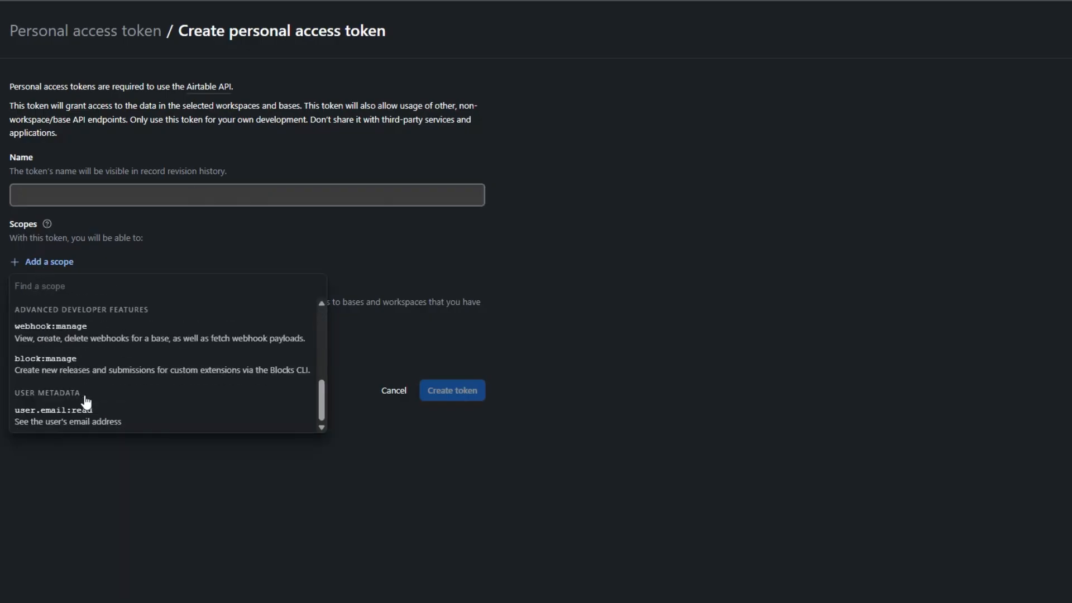
click(107, 457)
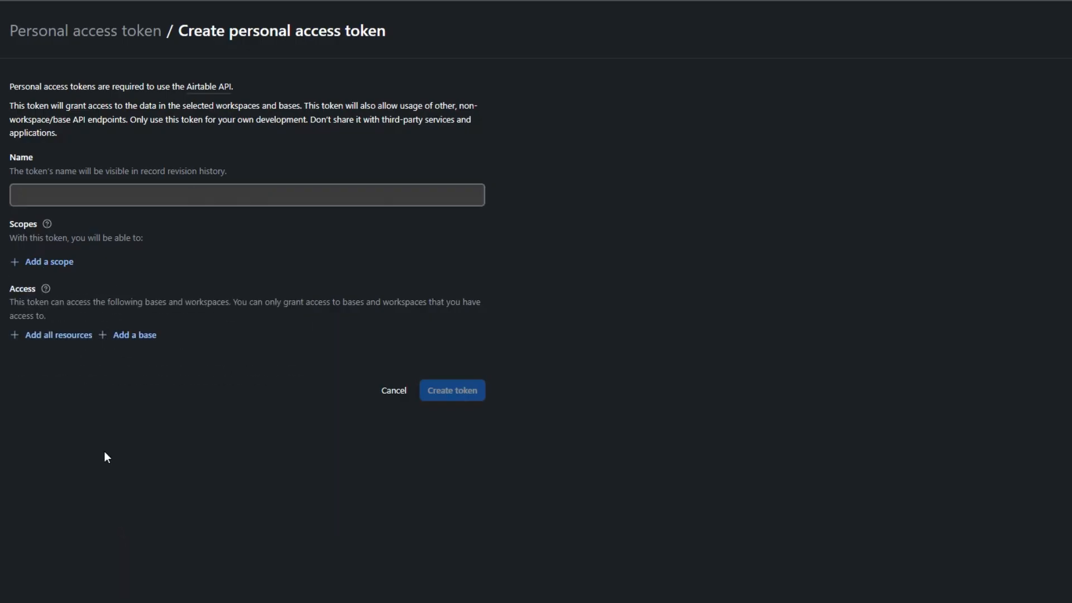
click(122, 337)
scroll(233, 458, down, 10)
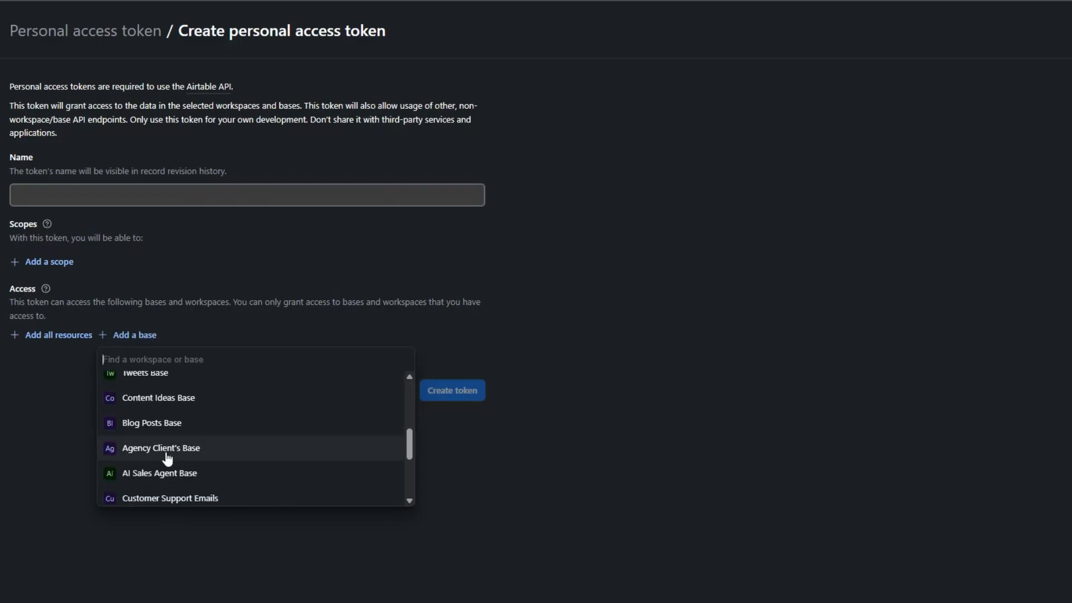
click(52, 434)
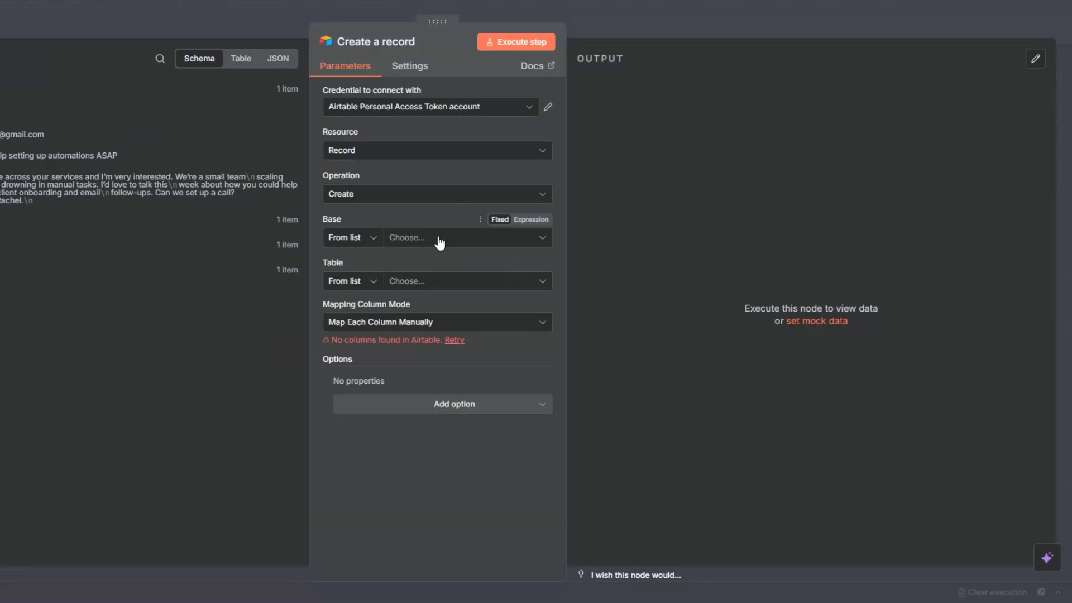
Set the Create a record node's base to Sales Leads Base and its table to Leads
click(439, 241)
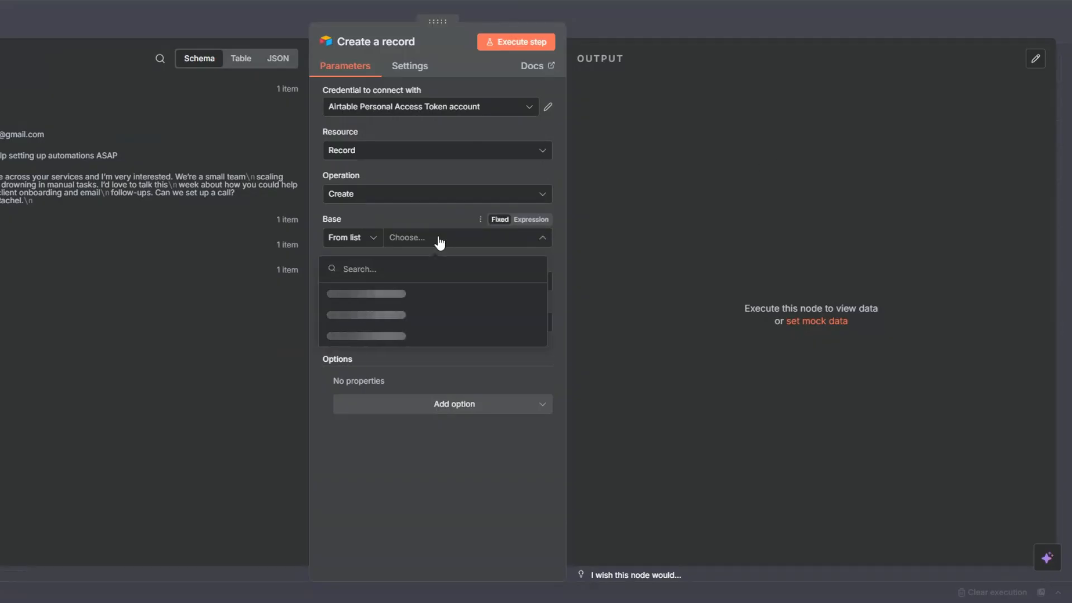
scroll(392, 391, down, 3)
click(364, 426)
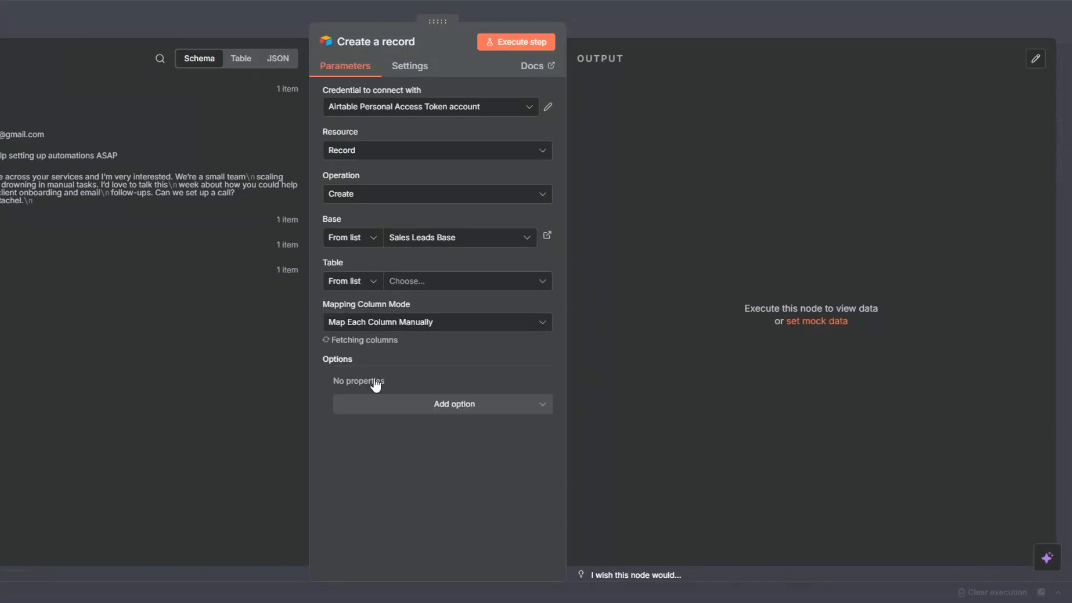
click(407, 281)
click(370, 338)
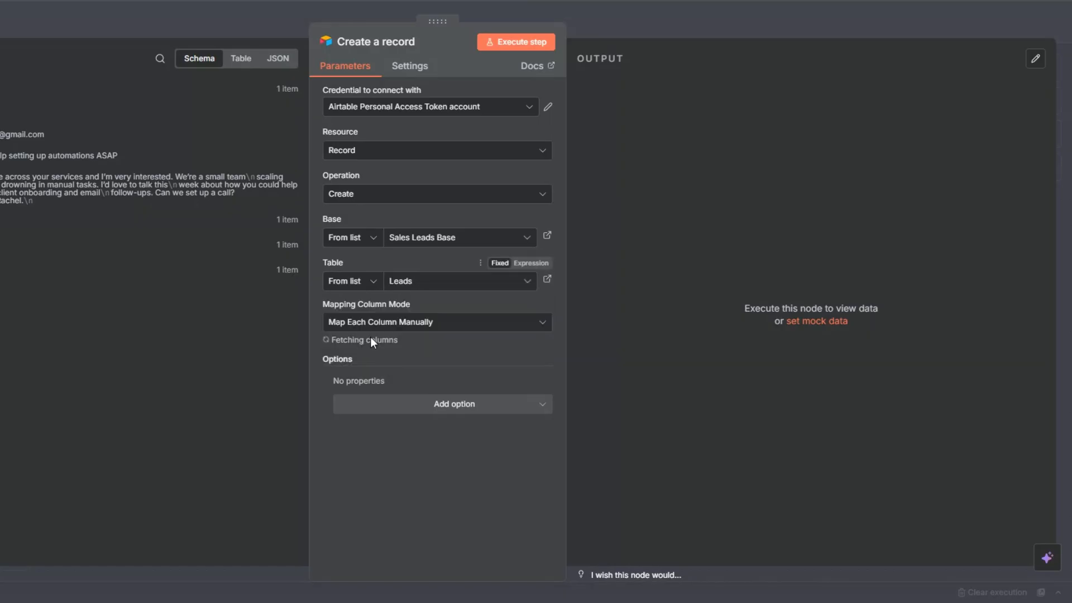
scroll(397, 287, down, 3)
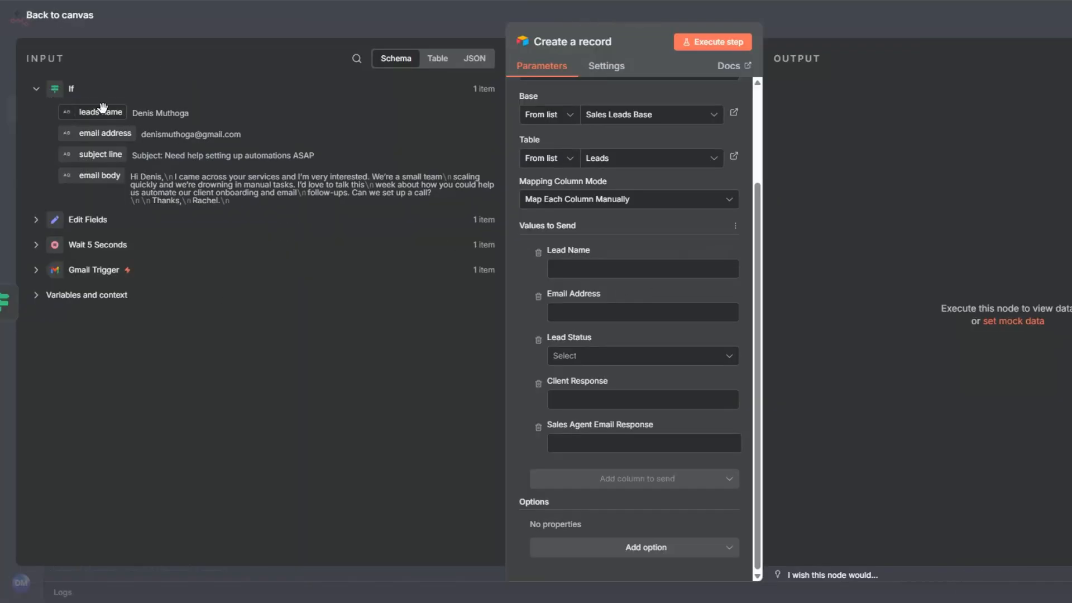
Map the leads name, email address and email body to Lead Name, Email Address and Client Response, and run the Create a record node
drag(104, 112, 575, 269)
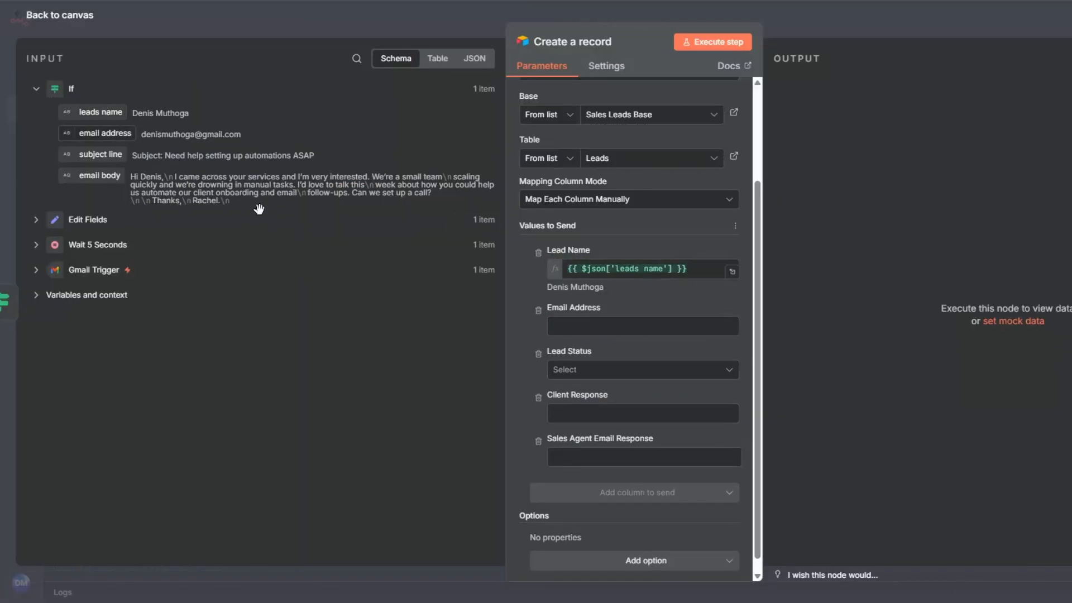
click(586, 330)
click(577, 384)
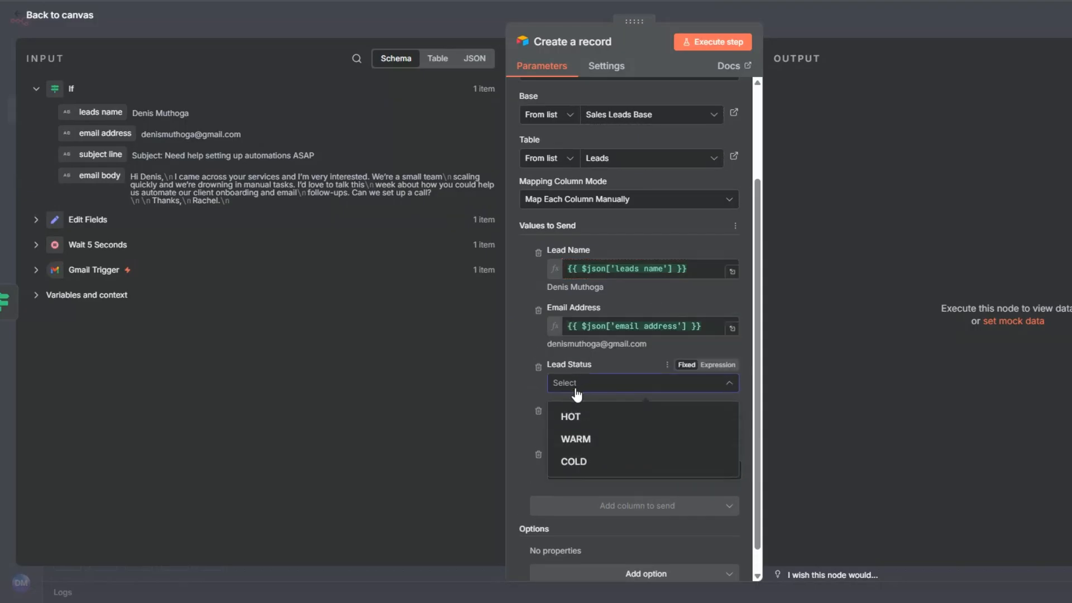
click(515, 395)
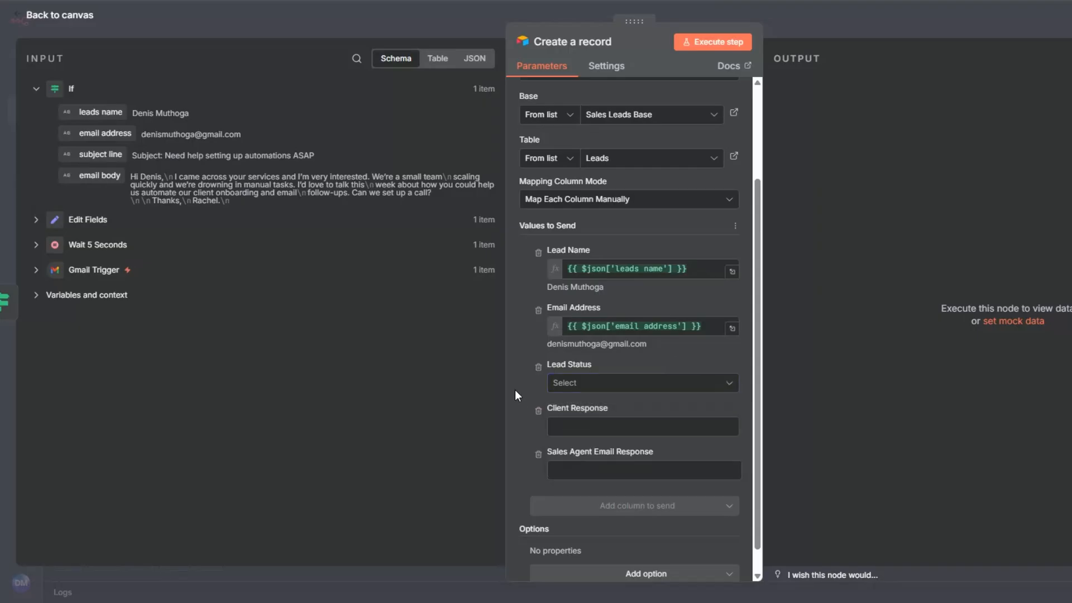
drag(101, 154, 575, 428)
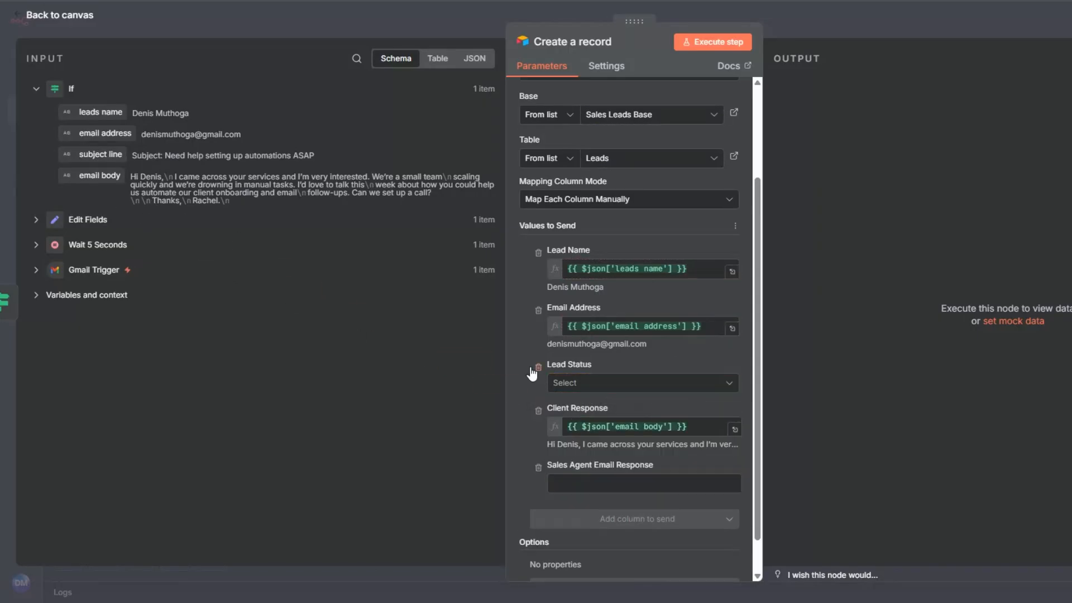
click(708, 45)
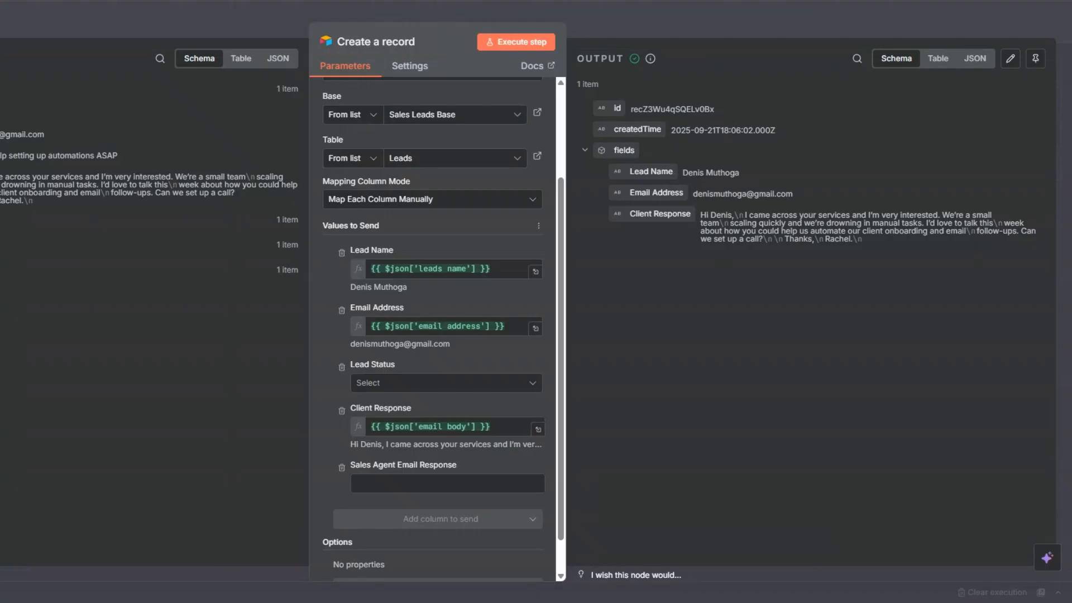
key(Escape)
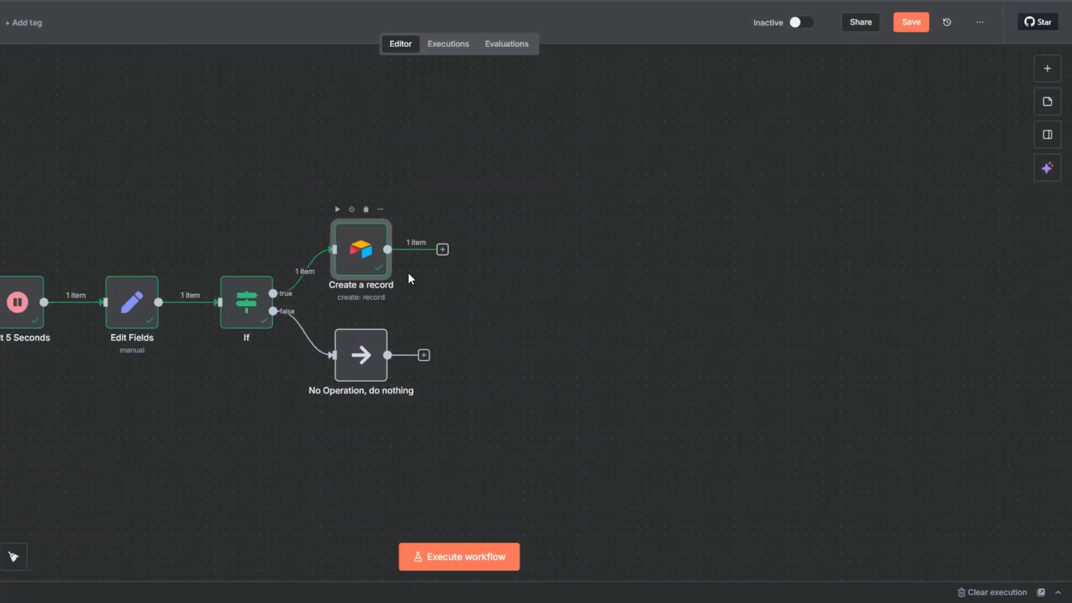
Add an AI Agent node after Create a record and set its user prompt source to Define below
mouse_move(76, 306)
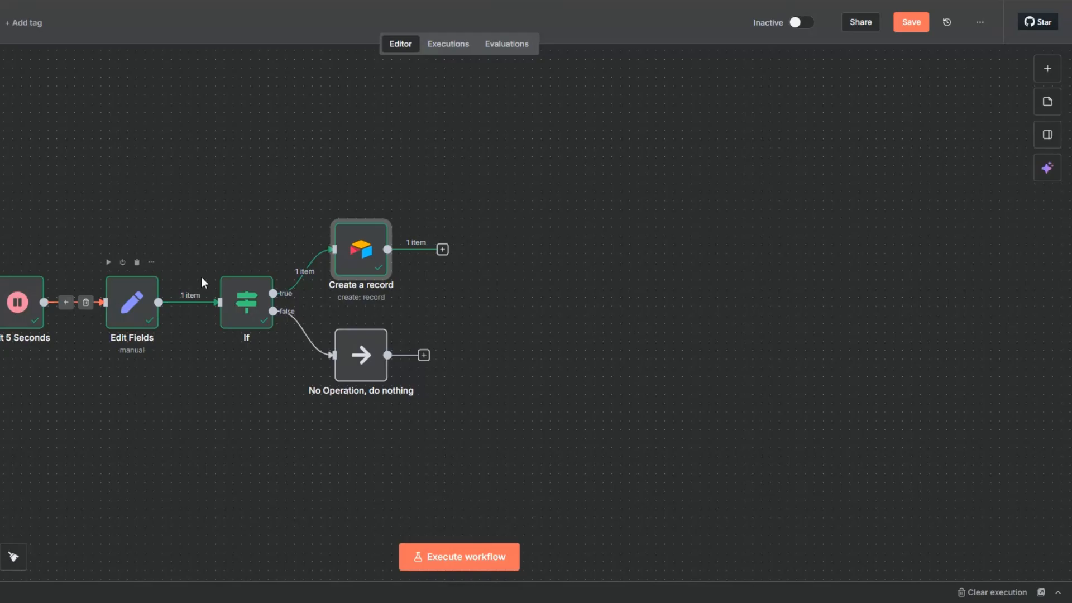
click(442, 250)
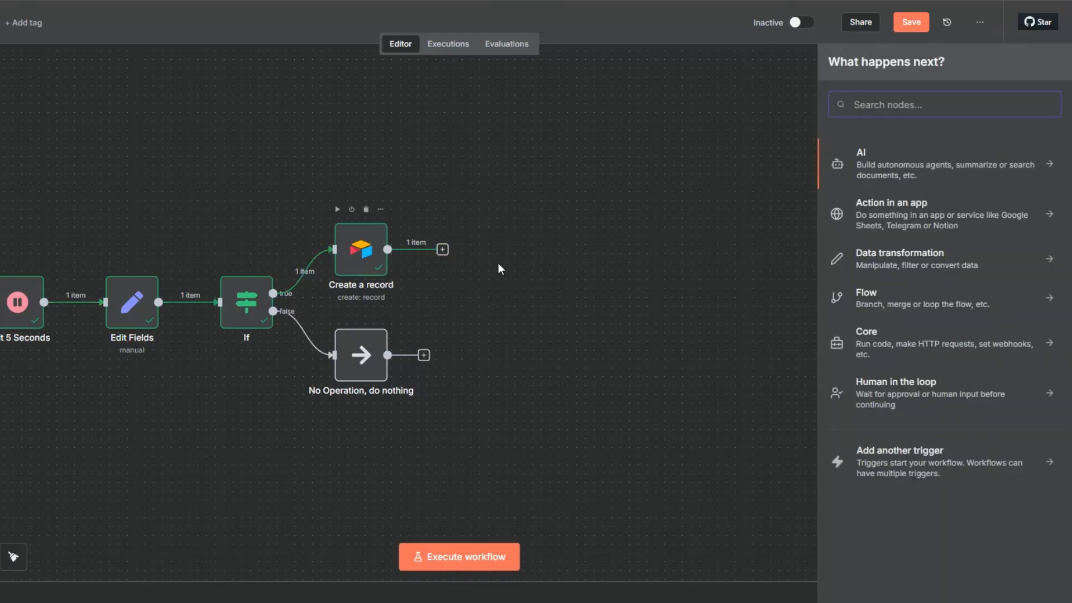
click(867, 160)
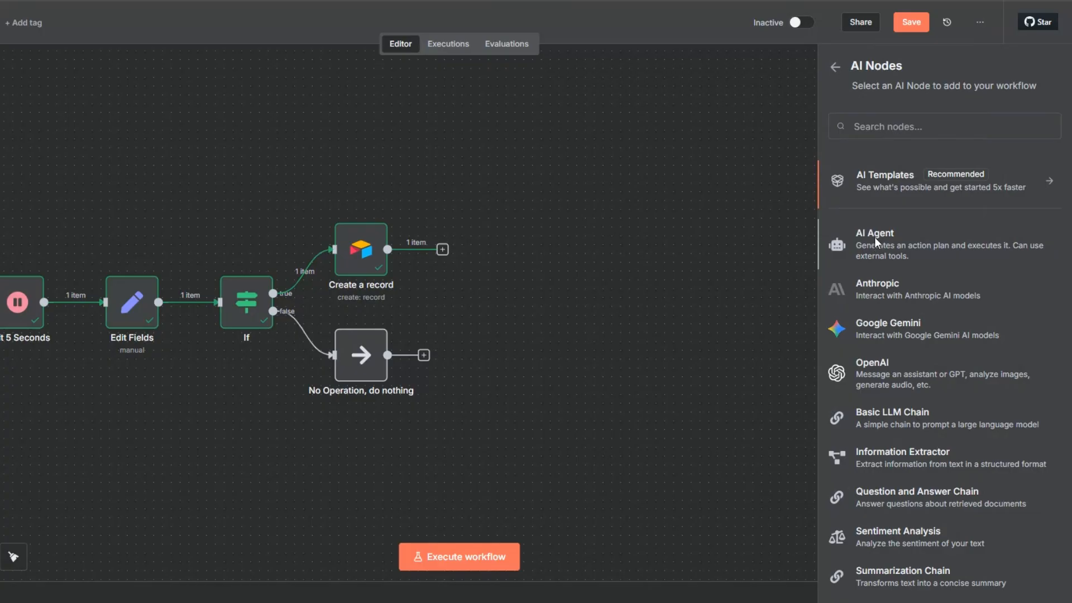
click(874, 237)
click(543, 112)
click(438, 196)
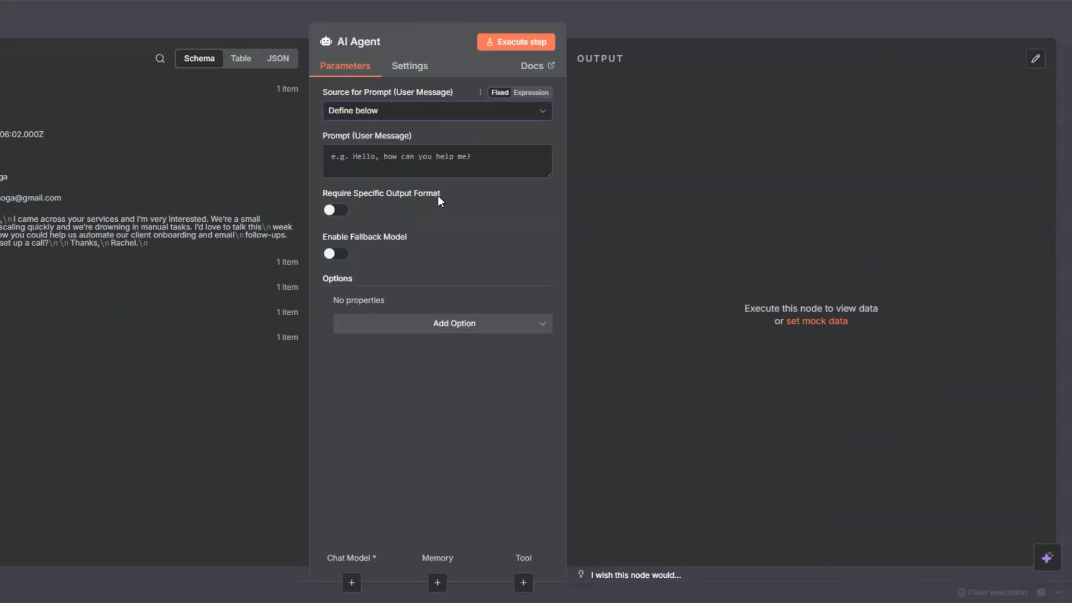
Give the AI Agent the prompt "You are a lead qualification assistant." and a system message classifying the Client Response as HOT, WARM or COLD
click(419, 329)
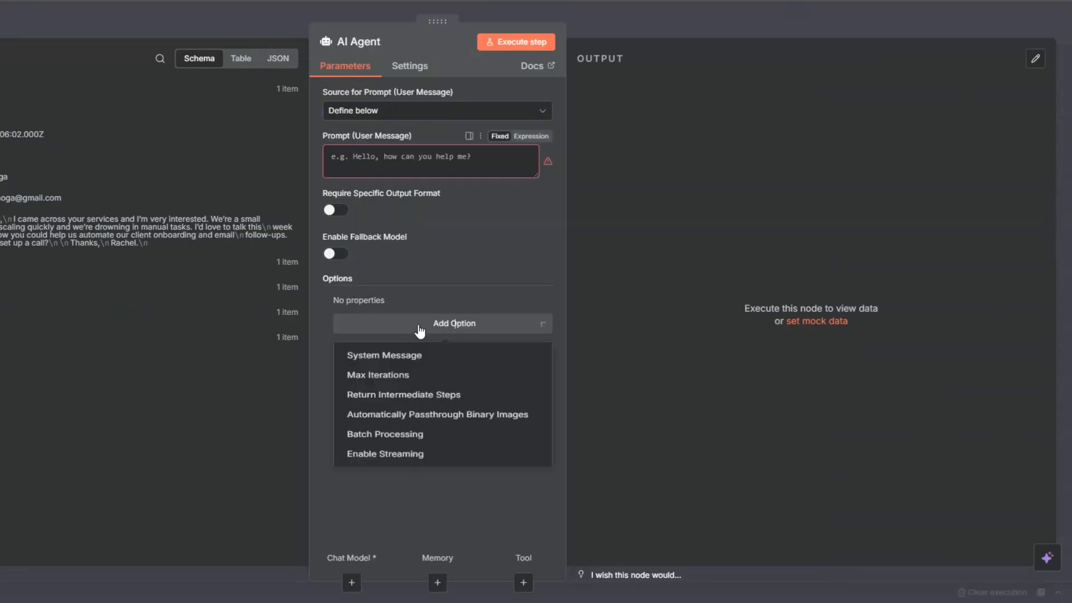
click(386, 354)
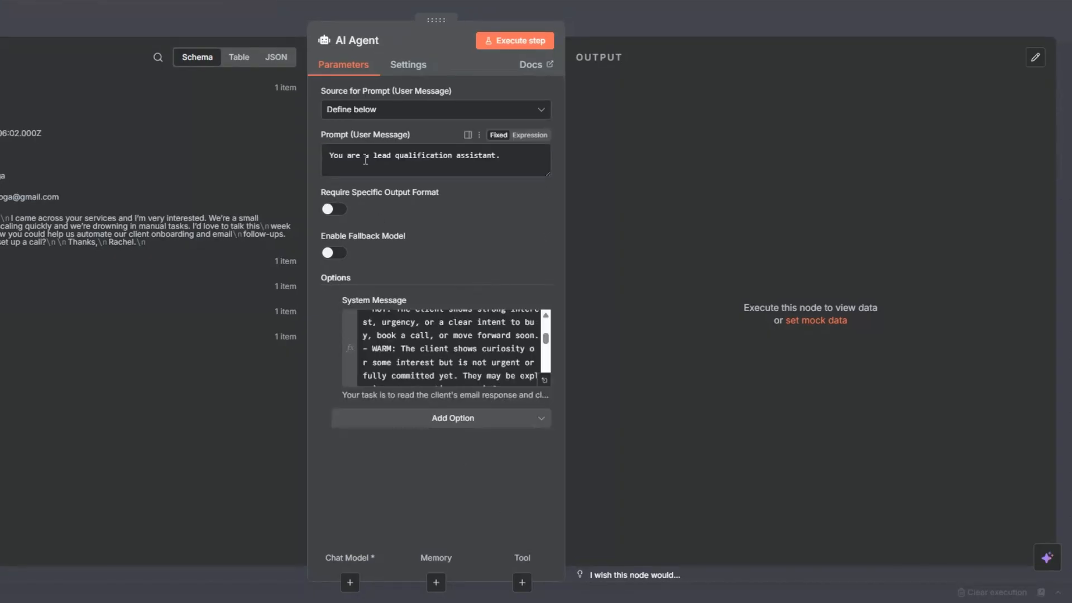
click(544, 380)
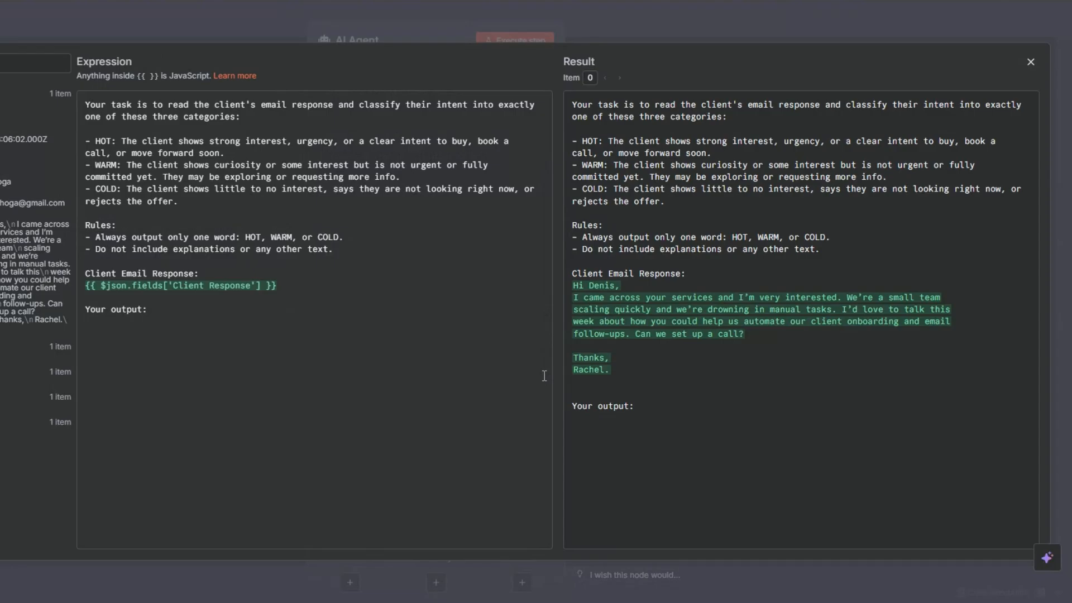
click(284, 293)
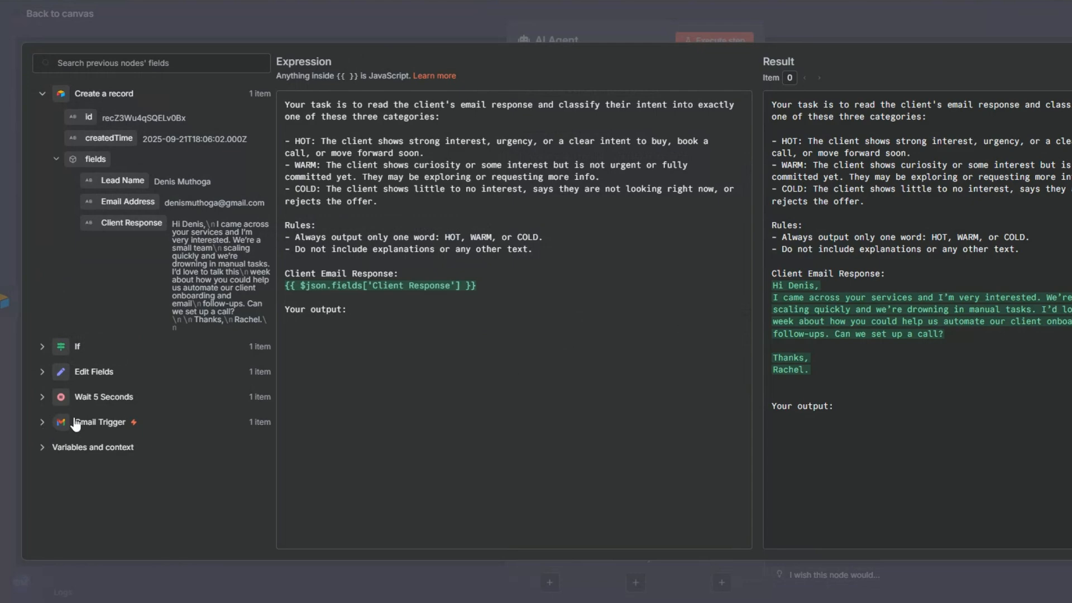
click(75, 423)
scroll(52, 121, down, 6)
click(11, 114)
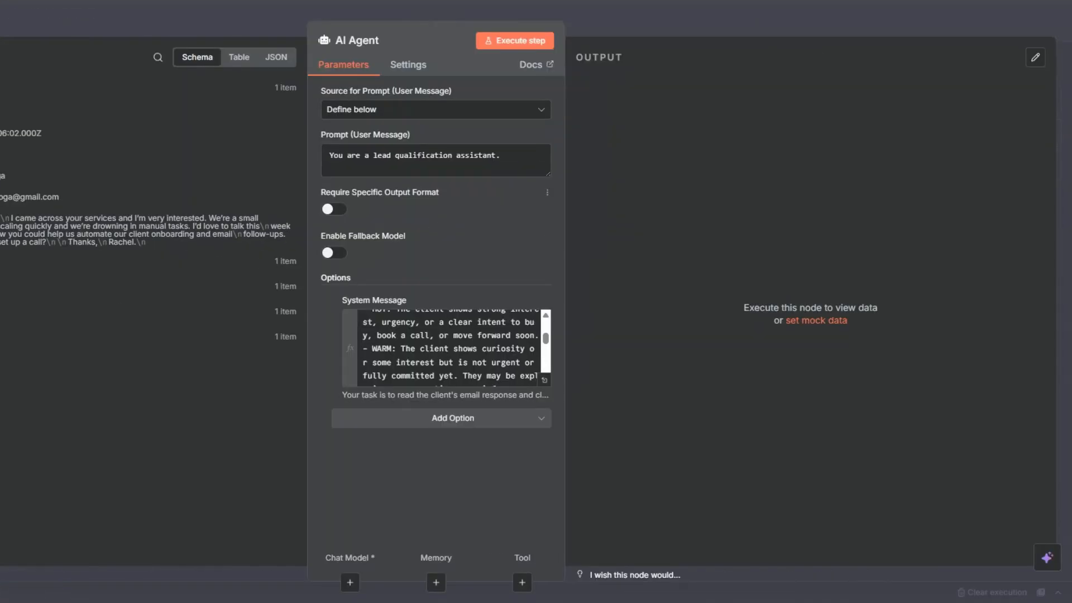
key(Escape)
Attach an OpenAI Chat Model to the AI Agent's chat model connection
click(470, 311)
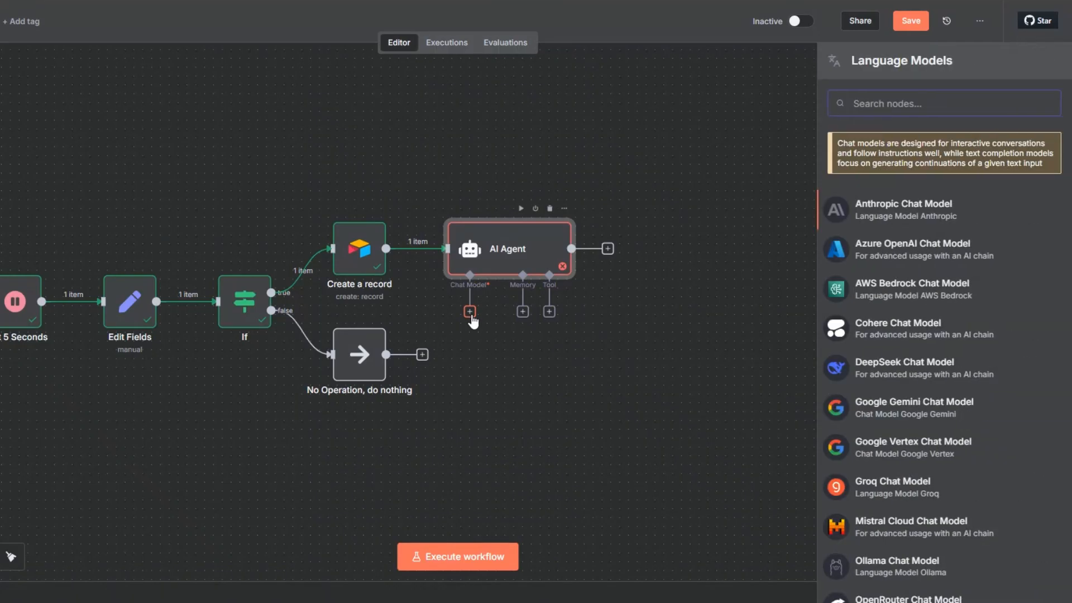
scroll(931, 389, down, 5)
scroll(893, 447, up, 1)
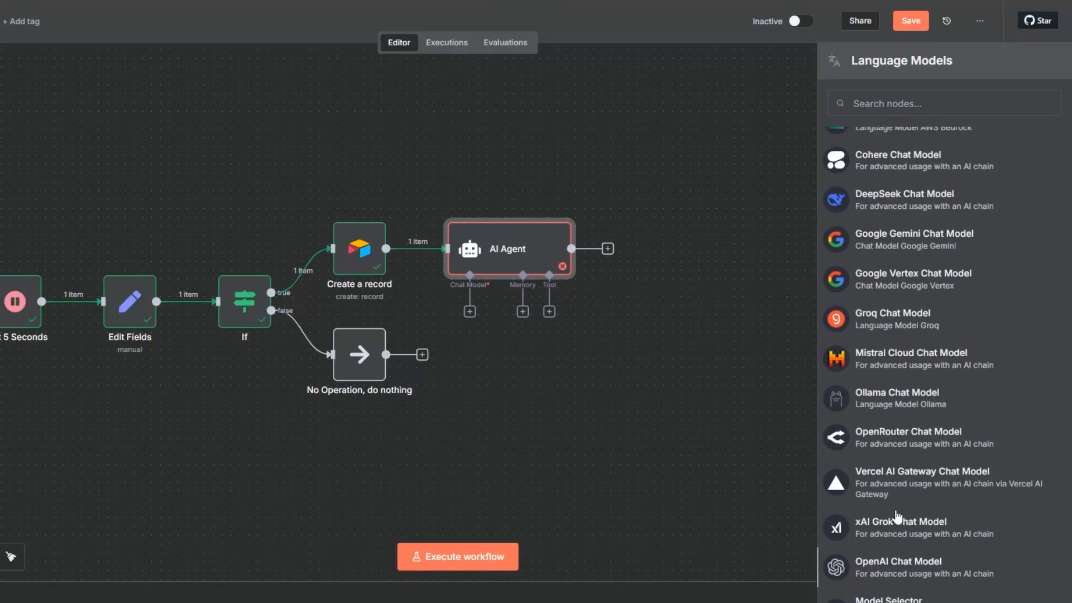
click(899, 567)
Open a new OpenAI credential form to view its API key field, and close it without entering a key
click(391, 102)
click(471, 206)
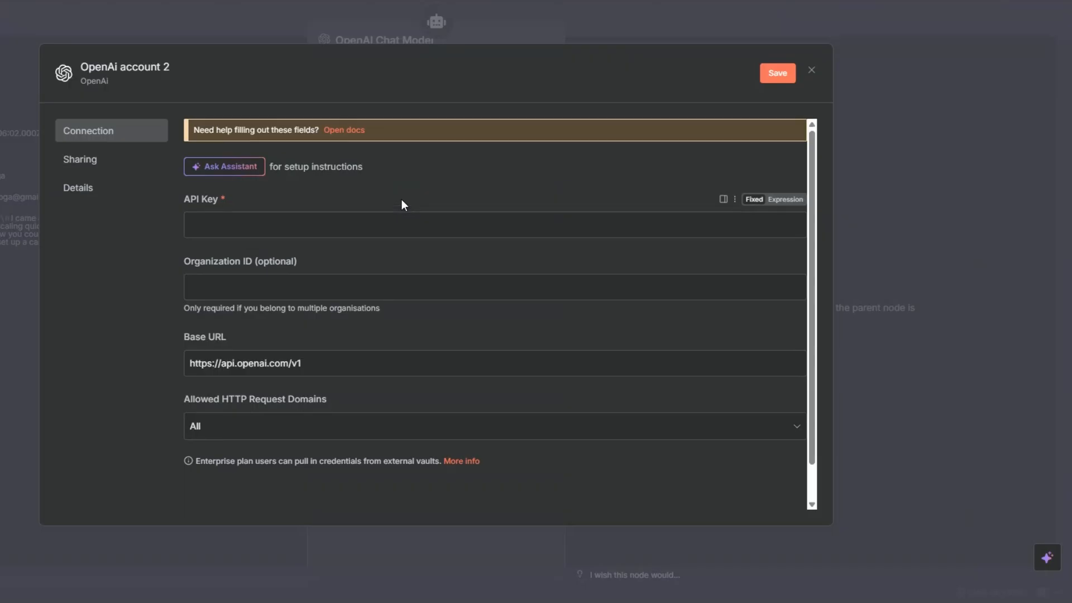
click(377, 227)
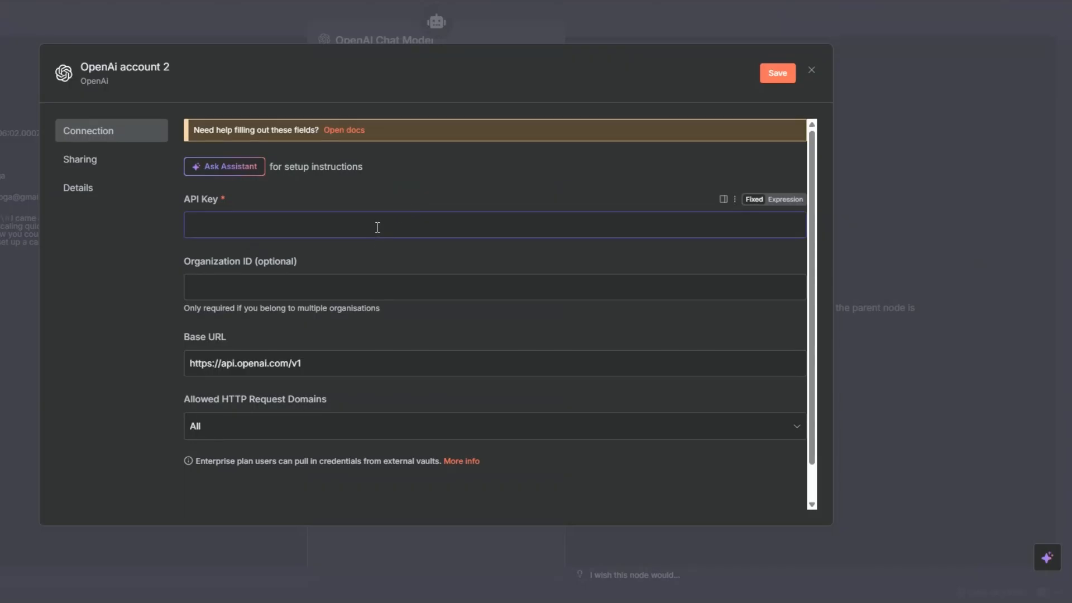
click(812, 71)
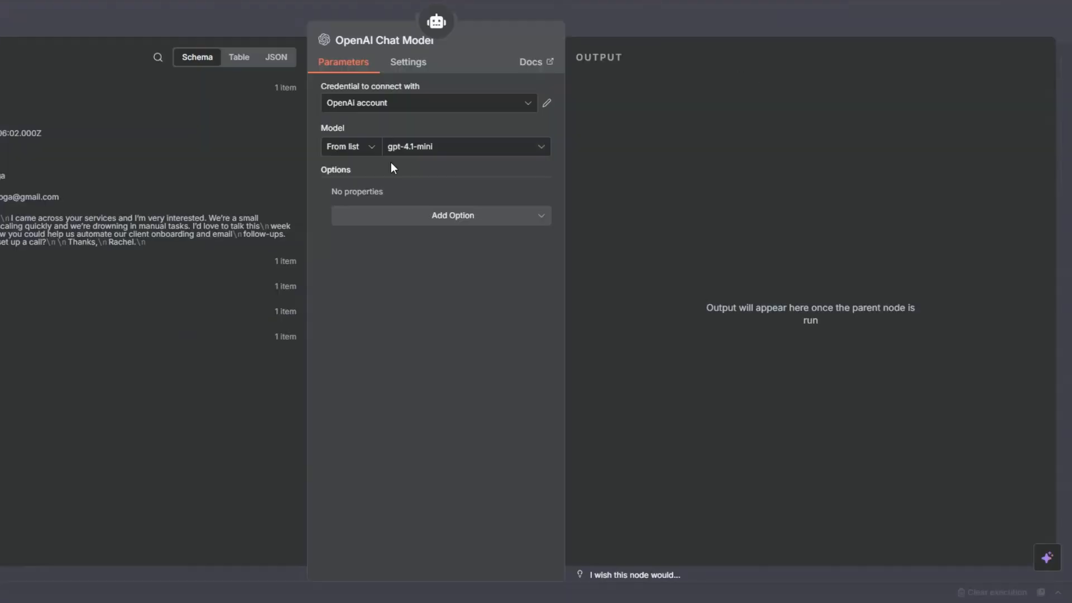
Examine the GPT models available for the OpenAI Chat Model
click(433, 147)
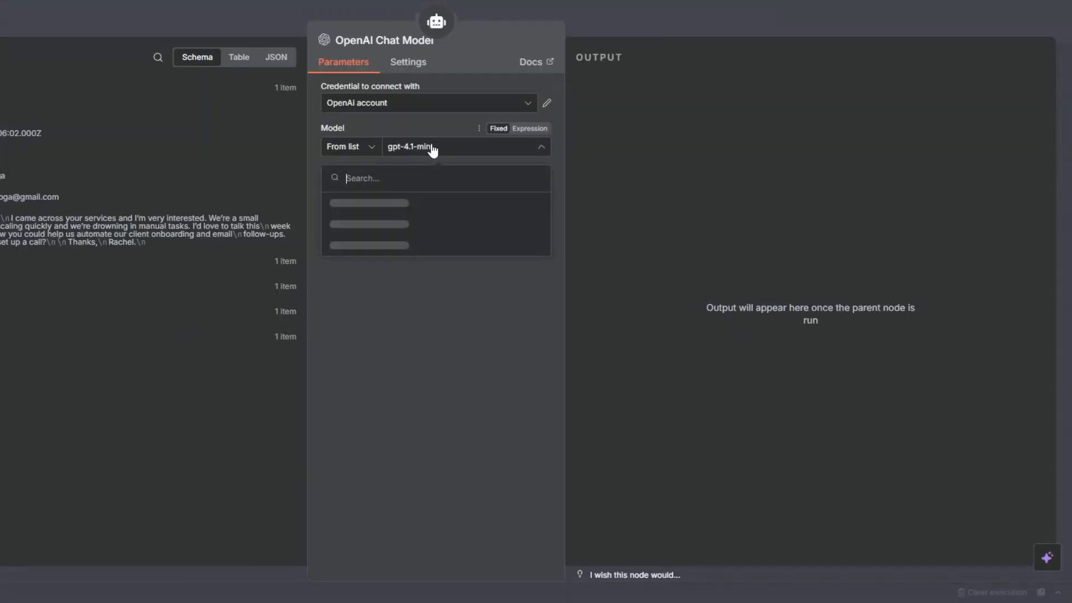
scroll(423, 244, down, 10)
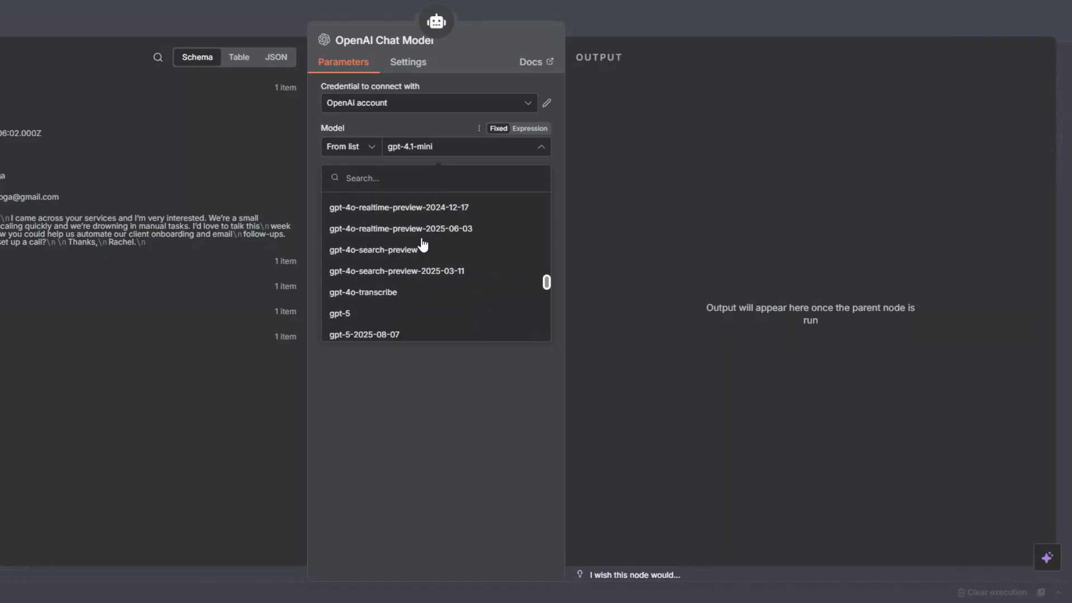
scroll(422, 242, up, 4)
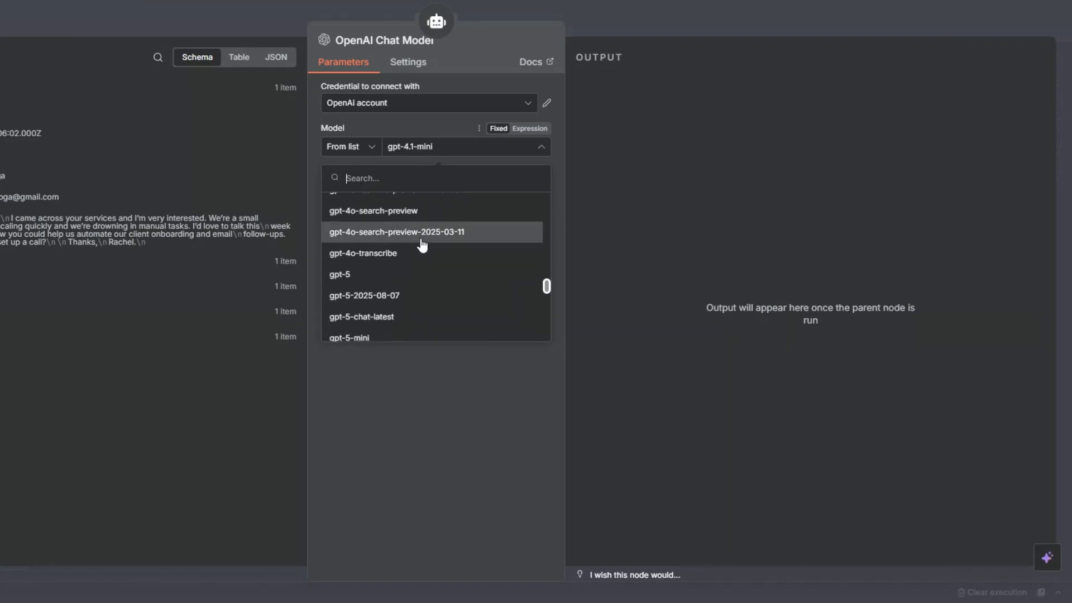
scroll(422, 257, down, 1)
scroll(424, 267, up, 4)
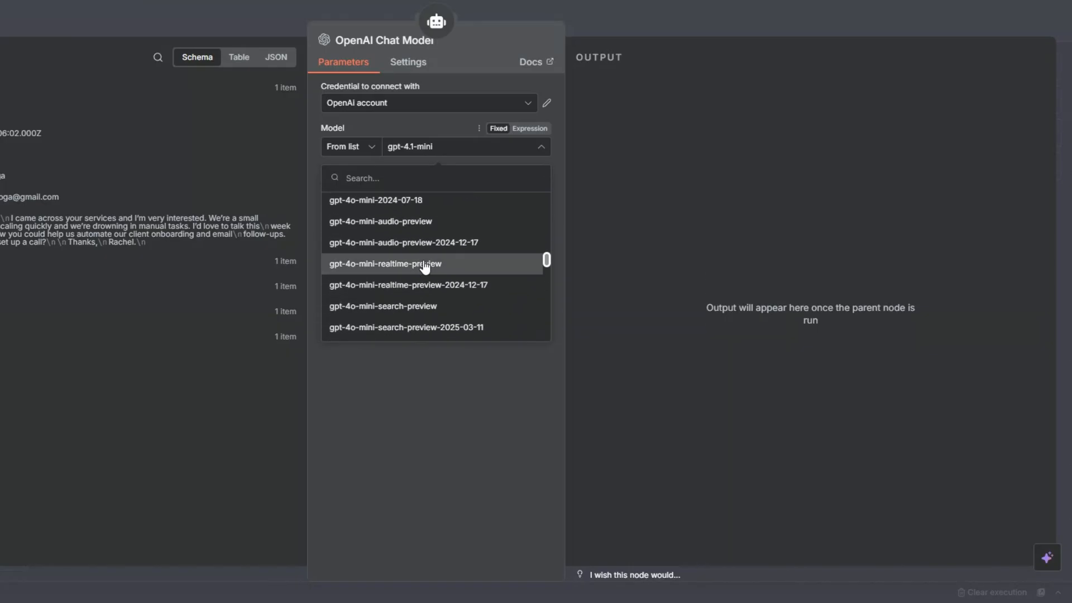
scroll(424, 266, up, 4)
scroll(425, 267, up, 3)
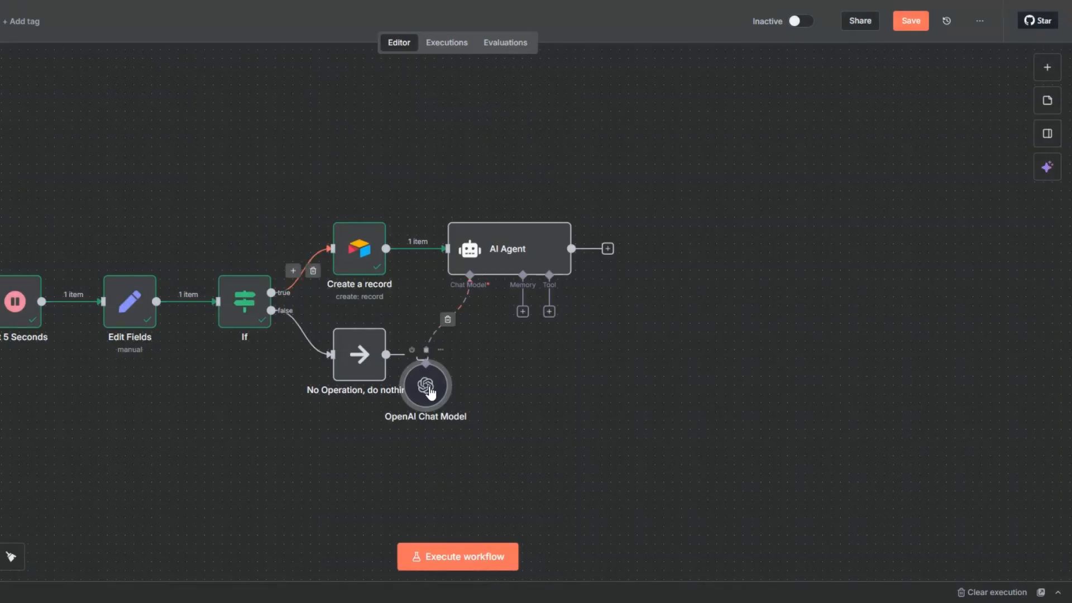
Move the OpenAI Chat Model node above the Create a record node and attach a Simple Memory to the AI Agent
drag(430, 393, 412, 163)
click(522, 311)
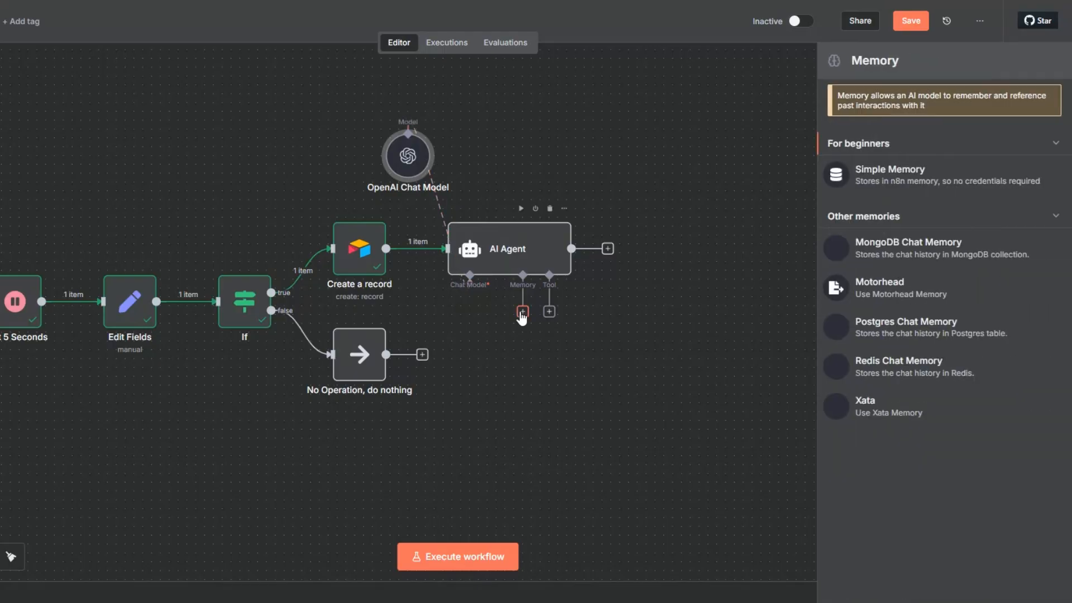
click(883, 175)
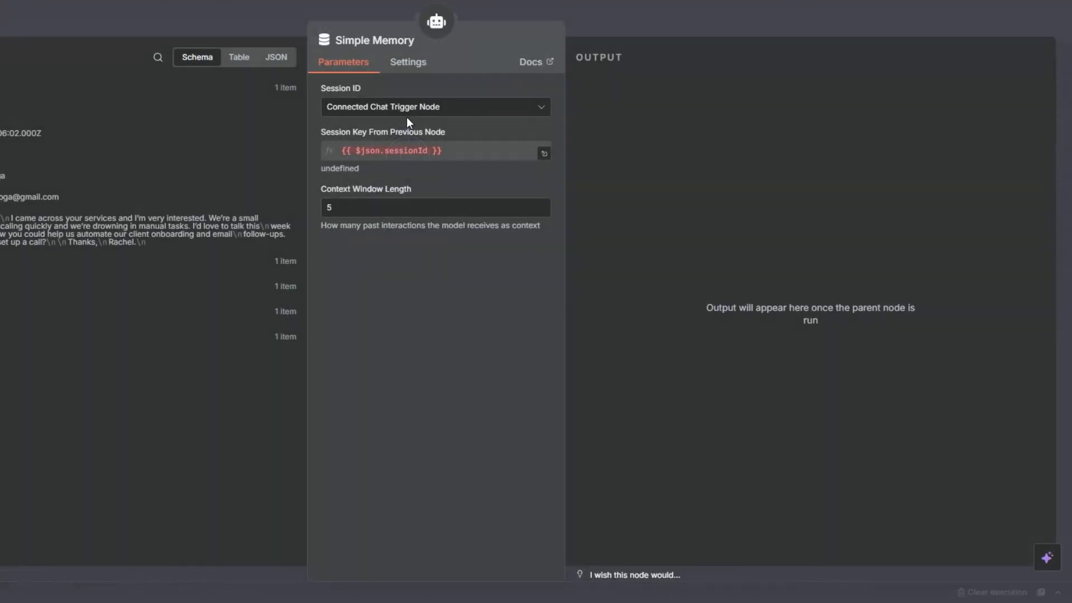
Set the Simple Memory's session ID to Define below and map a Gmail Trigger field as its key expression
click(407, 111)
click(400, 195)
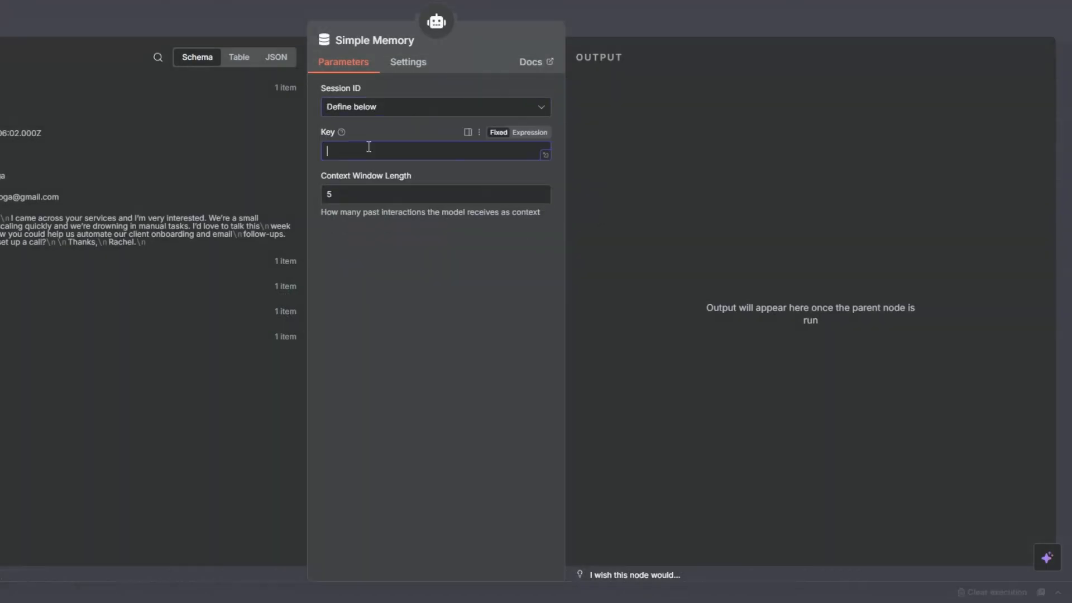
click(530, 132)
click(11, 337)
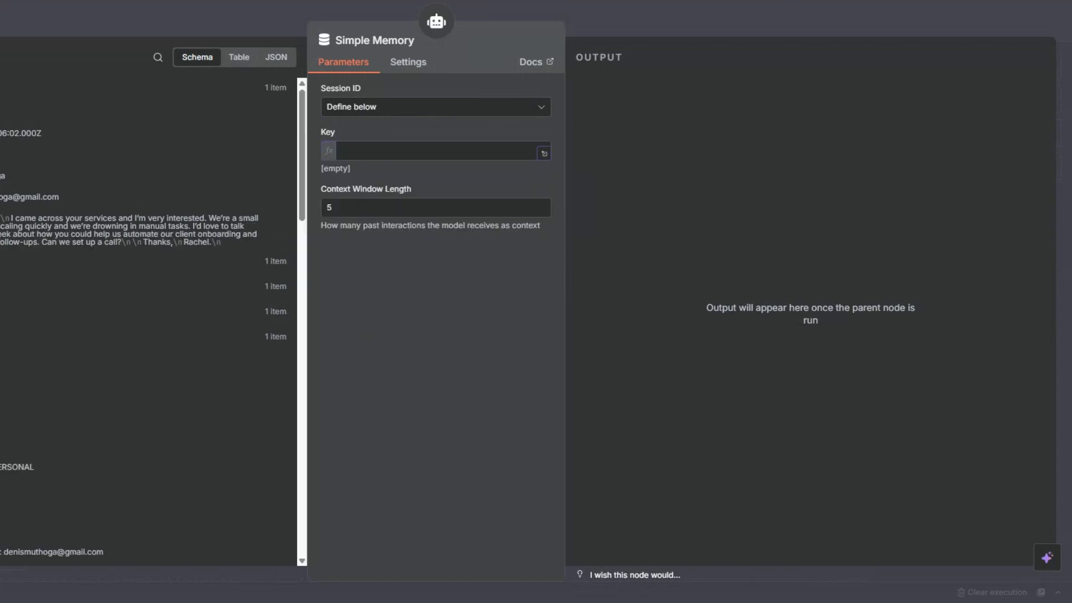
scroll(151, 336, down, 15)
drag(17, 249, 352, 152)
key(Escape)
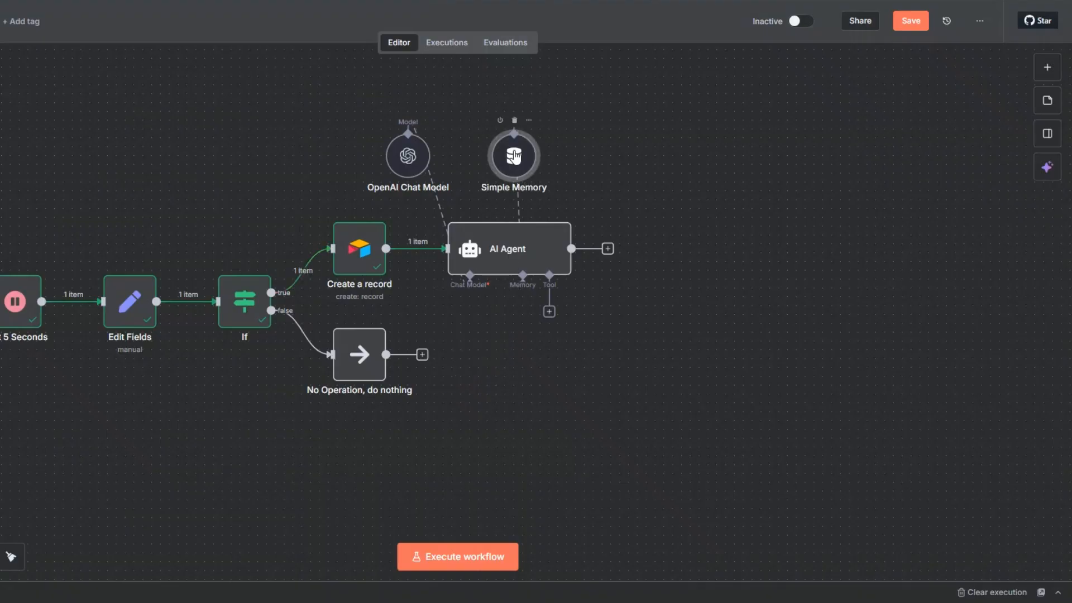
Add "using a Think Tool" after "exactly one of these three categories" in the AI Agent's system message
right_click(528, 254)
click(552, 273)
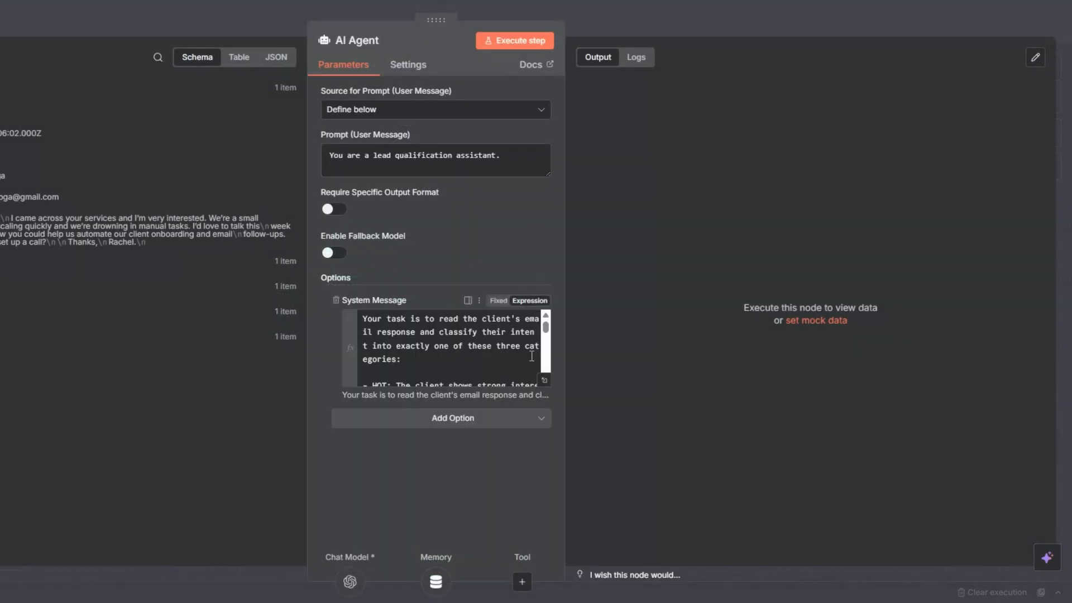
click(545, 382)
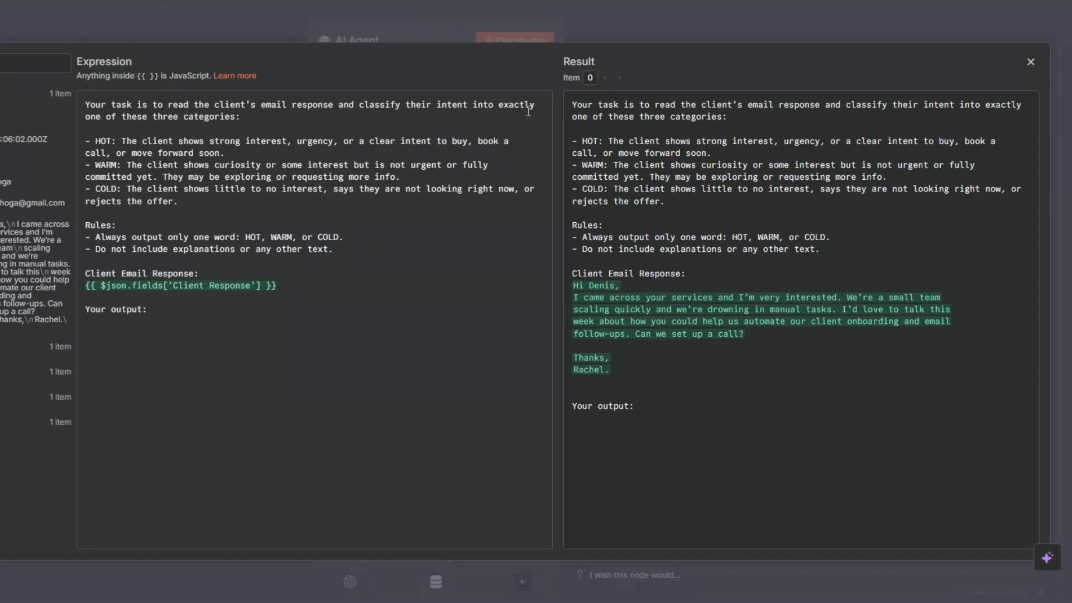
click(237, 116)
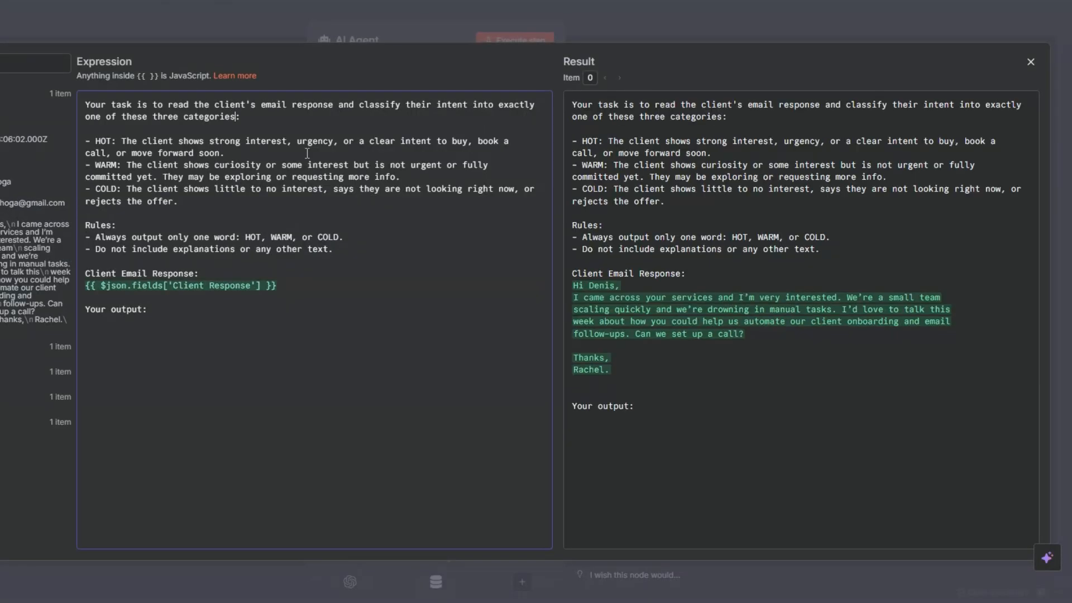
text(use)
key(BackSpace)
text(ing a Think Tool)
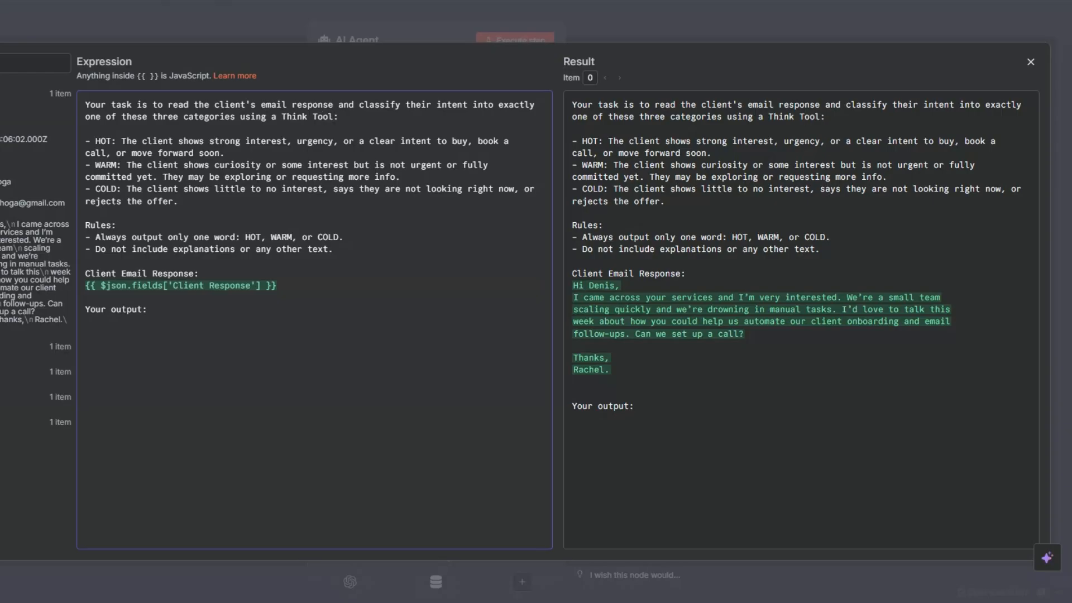
key(Escape)
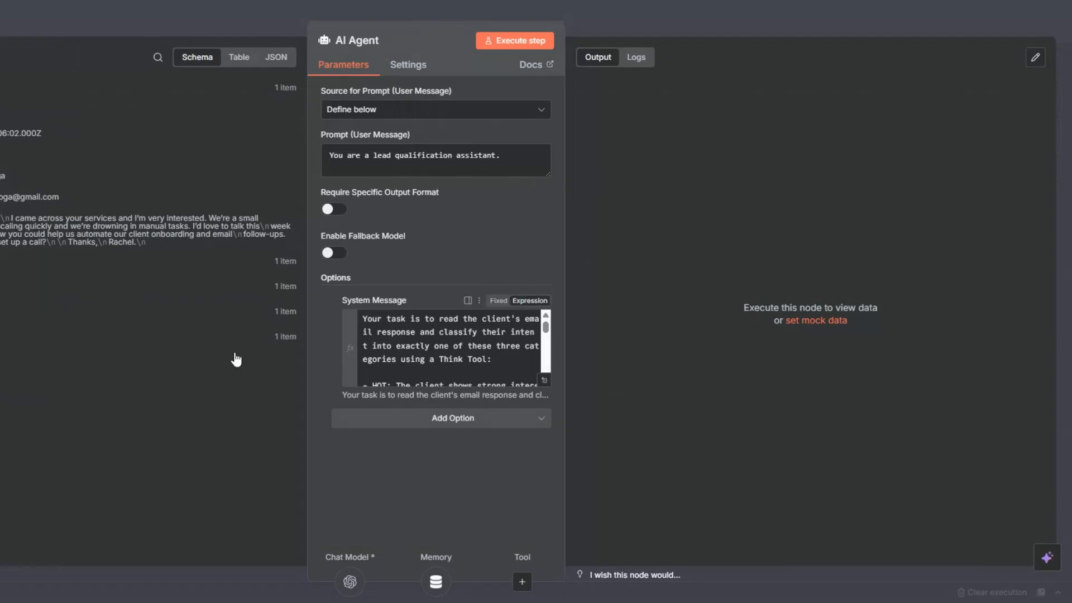
Attach a Think Tool to the AI Agent and place it above the agent, beside the Simple Memory node
key(Escape)
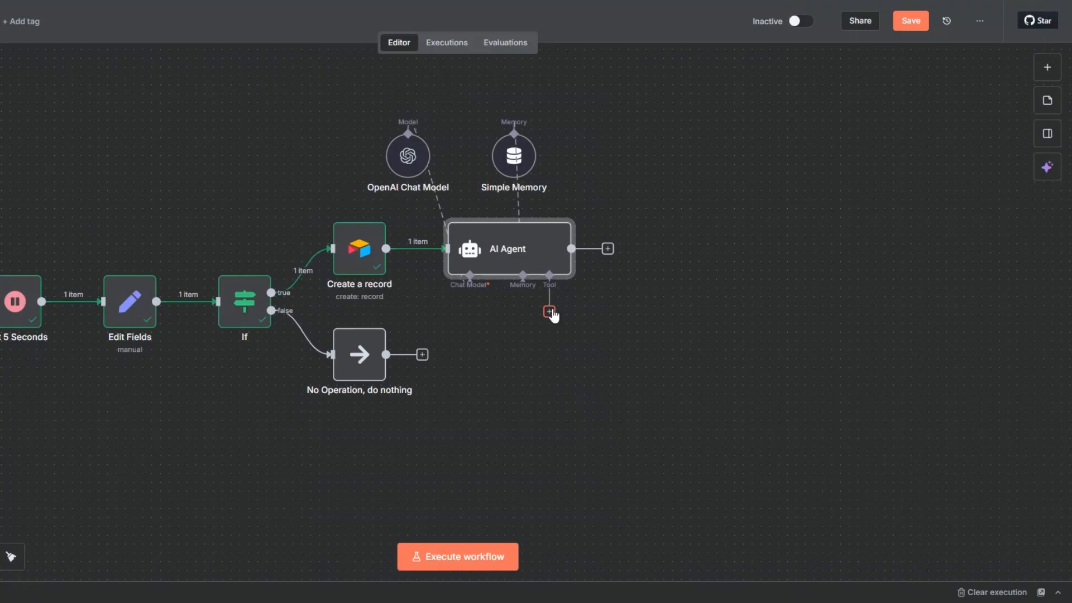
click(550, 311)
text(think)
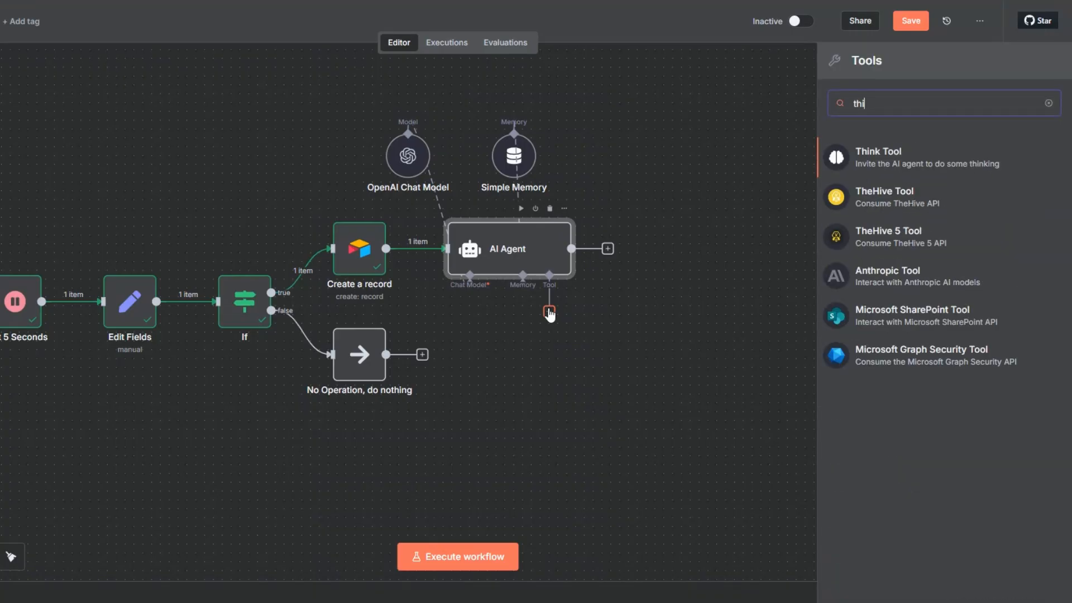
click(907, 158)
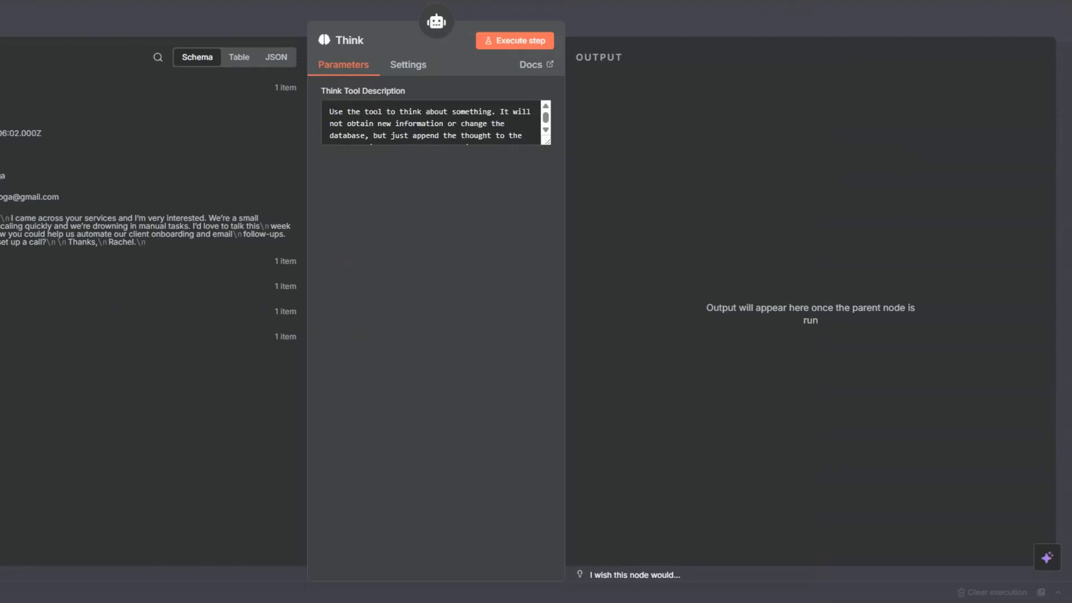
key(Escape)
drag(573, 334, 616, 158)
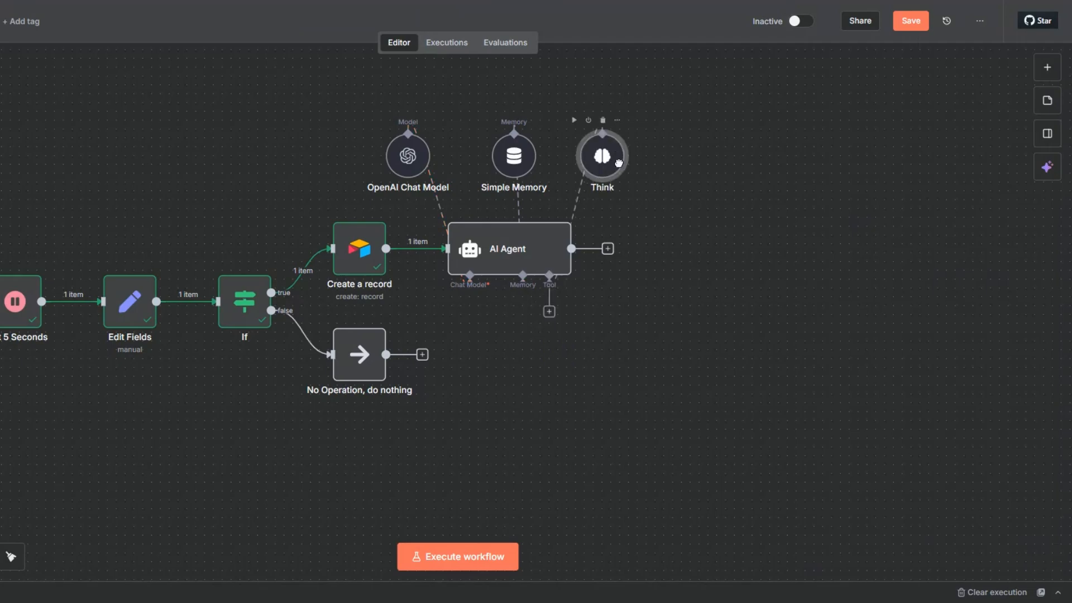
Rename the Think node to "Think Tool" and save the workflow
key(F2)
click(471, 294)
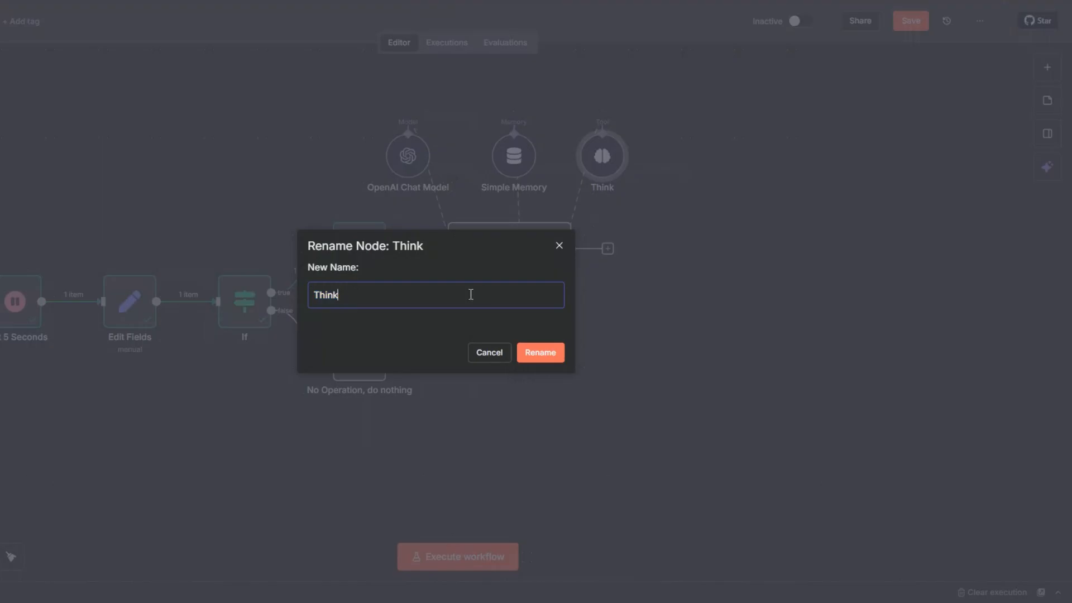
text(Tool)
click(540, 352)
click(911, 20)
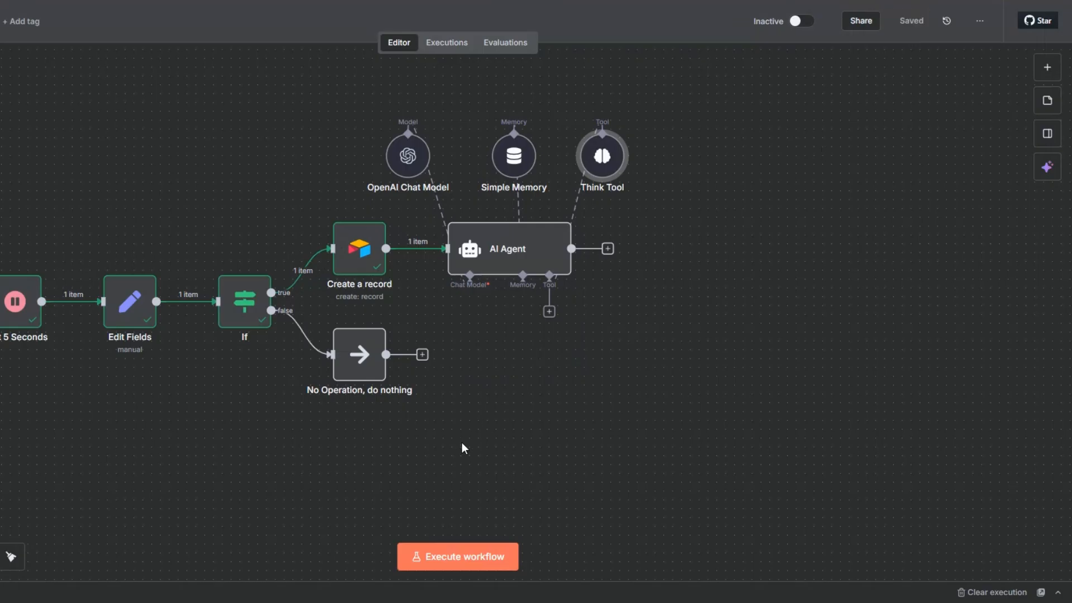
Run the AI Agent node on its own to test the lead classification, then return to the canvas
scroll(551, 236, down, 2)
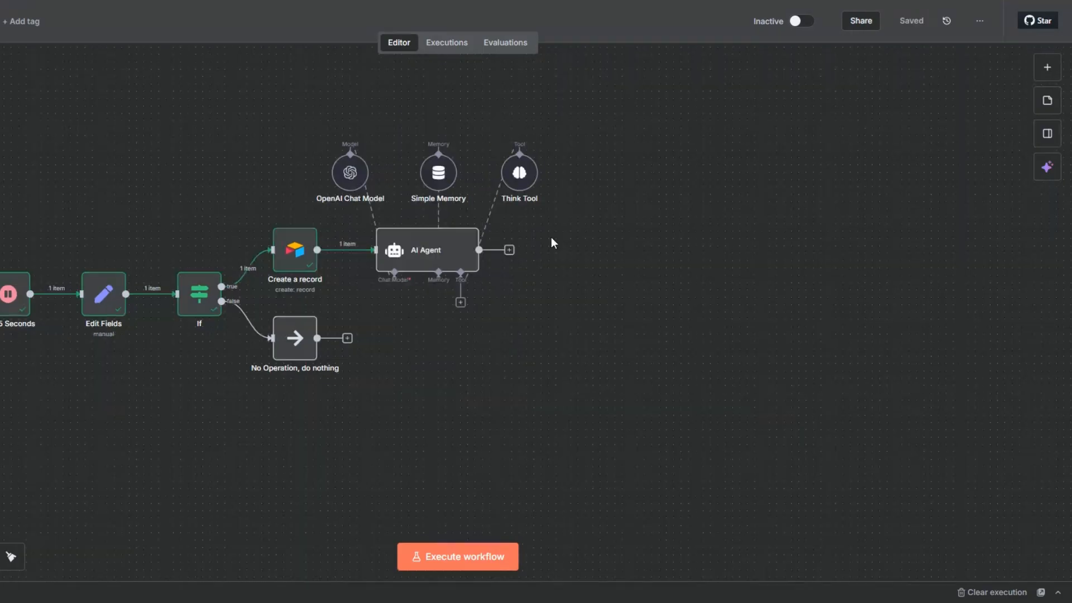
right_click(389, 262)
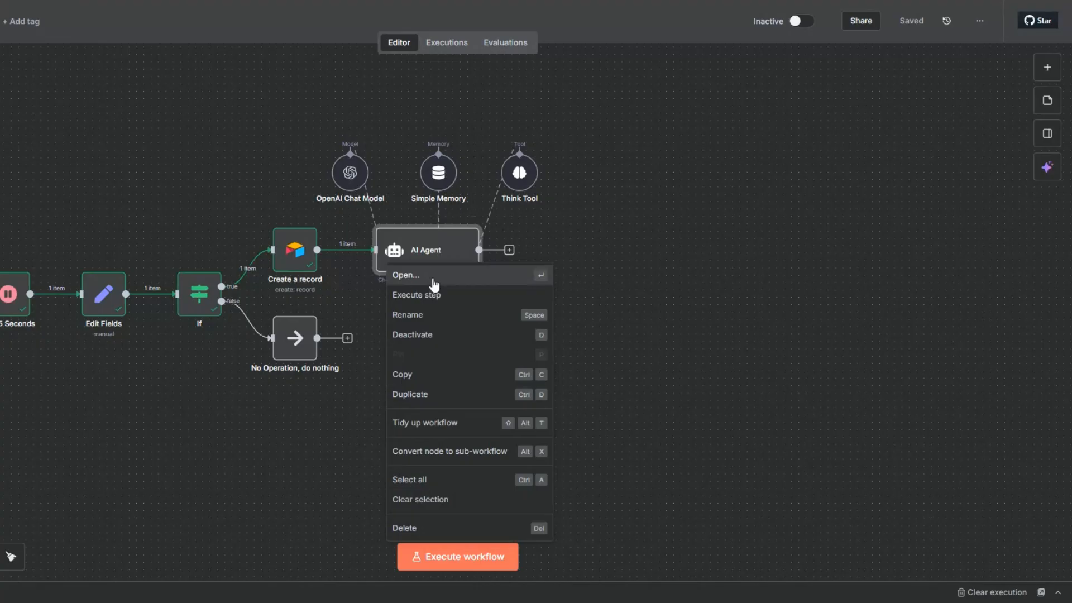
click(432, 276)
click(509, 36)
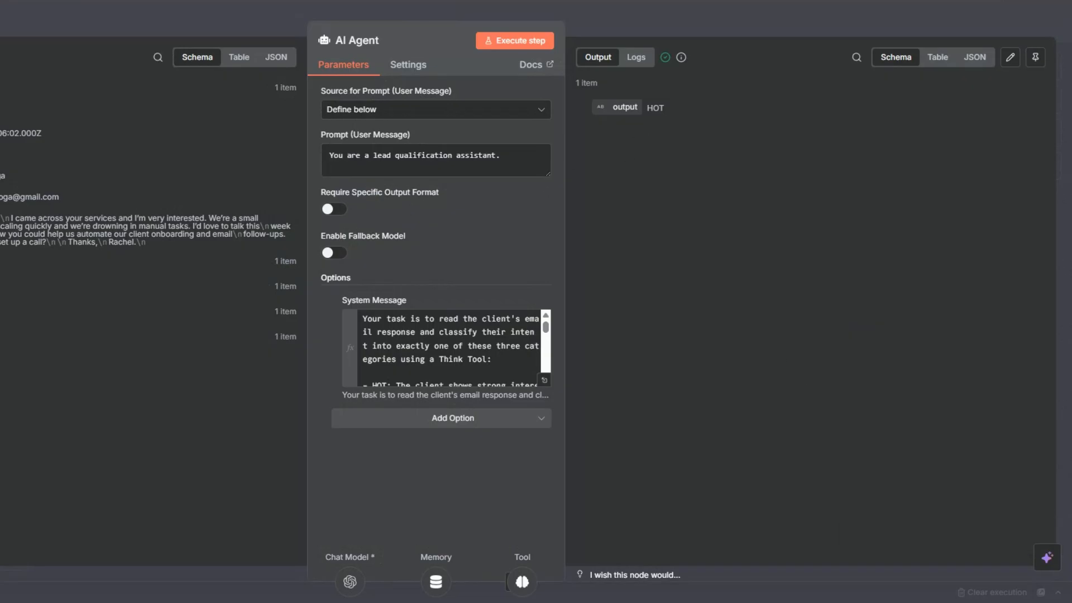
key(Escape)
Rename the AI Agent node to "AI Sales Agent" and save the workflow
key(F2)
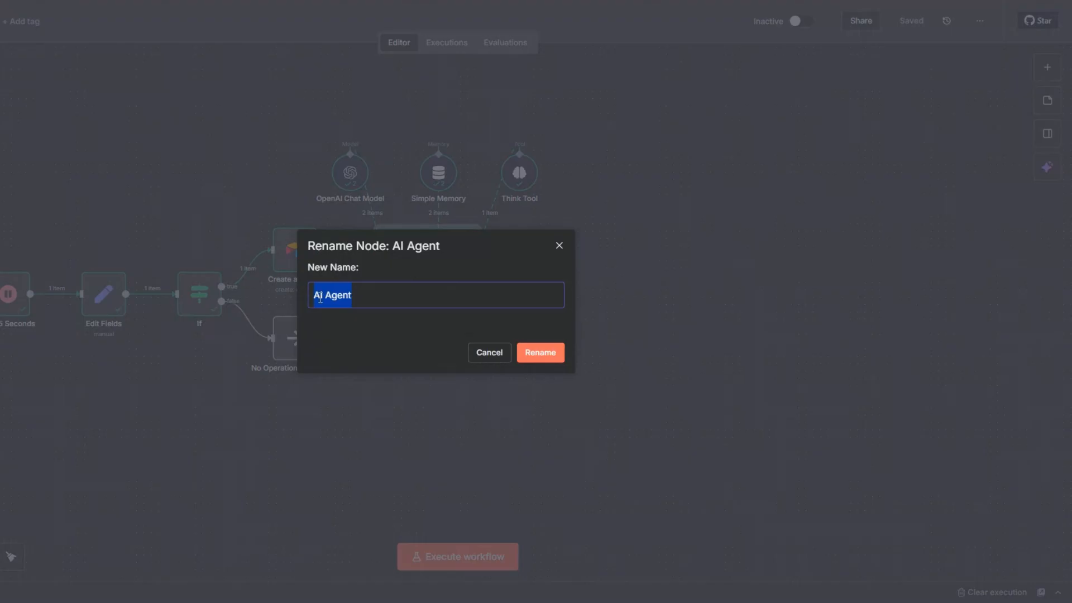
click(326, 296)
key(BackSpace)
text(Sa)
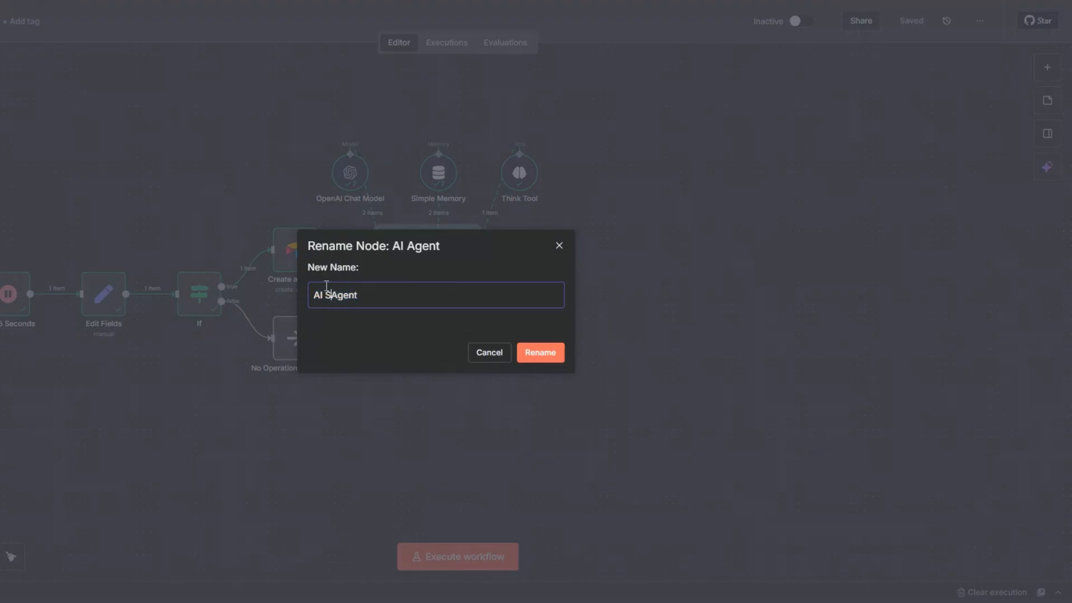
text(les)
click(547, 356)
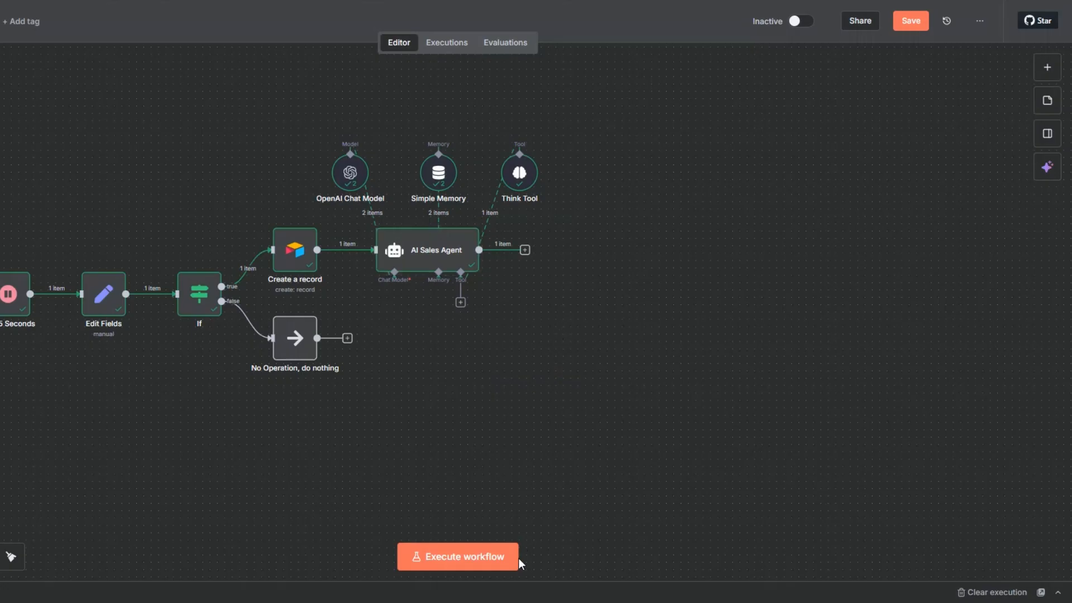
key(ctrl+s)
Add a Wait node of 4 seconds after the AI Sales Agent and run it
click(525, 250)
text(wait)
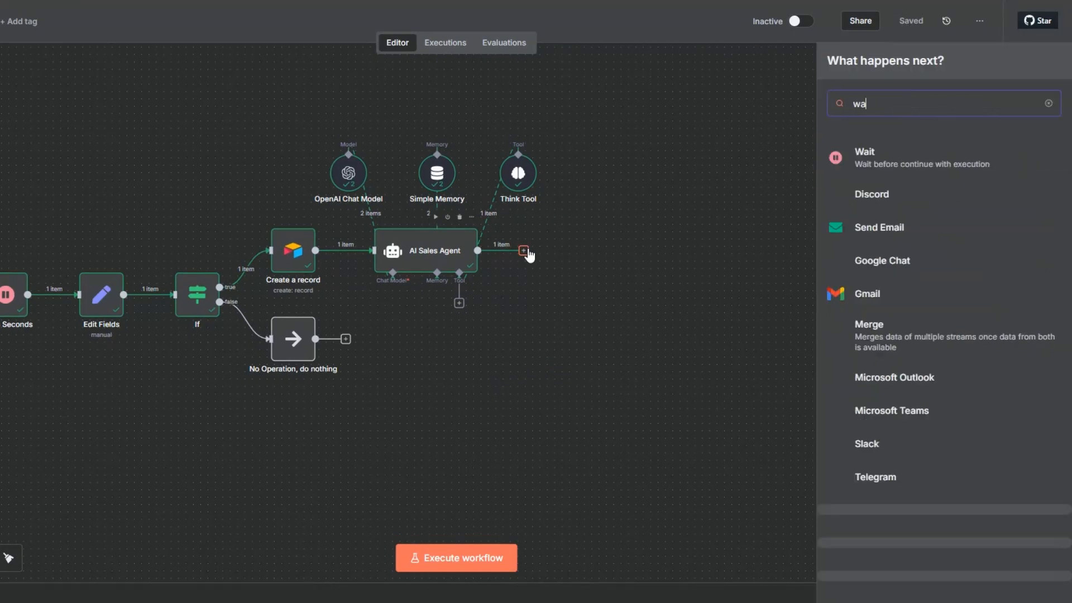
click(874, 146)
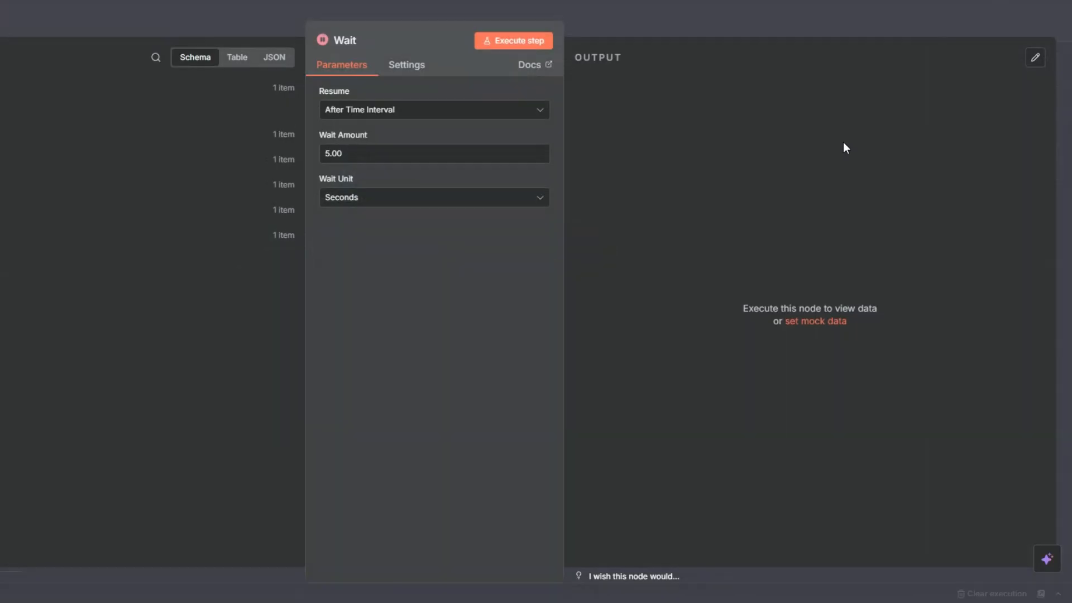
drag(334, 153, 316, 161)
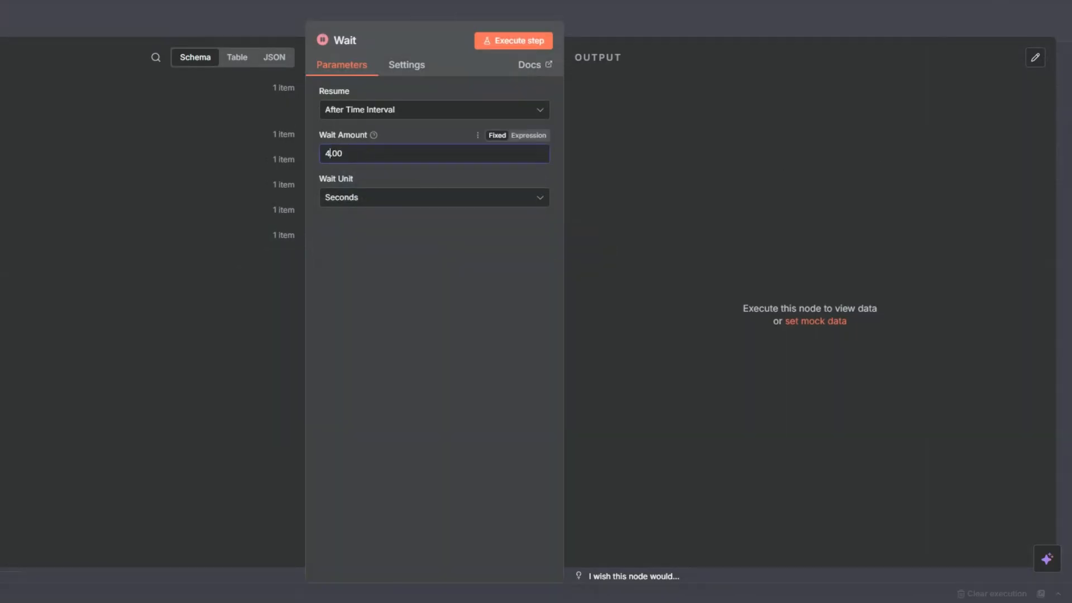
key(Escape)
drag(567, 261, 575, 261)
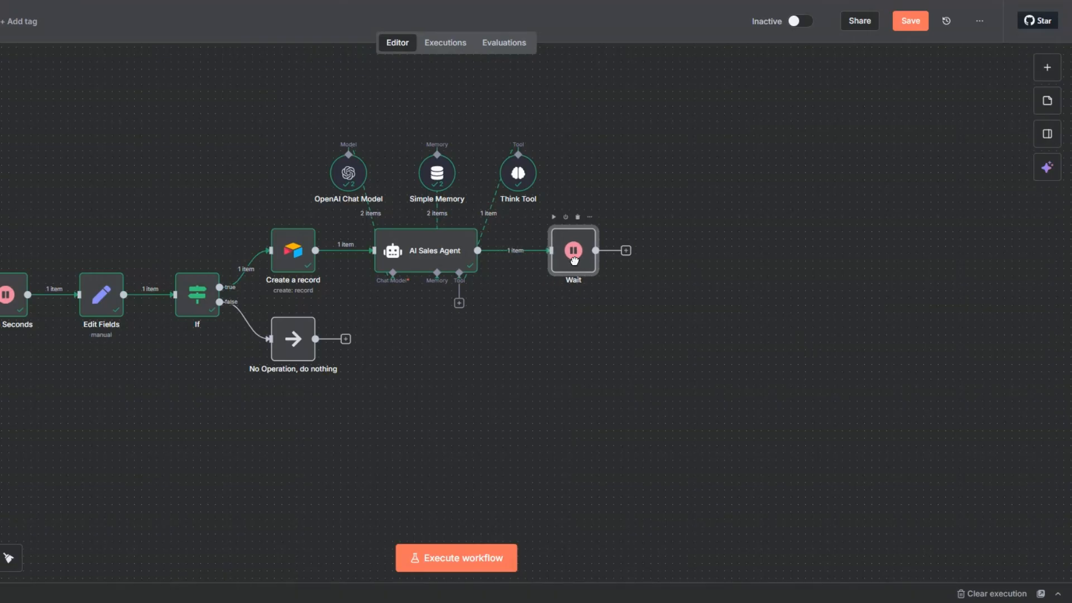
key(ctrl+Return)
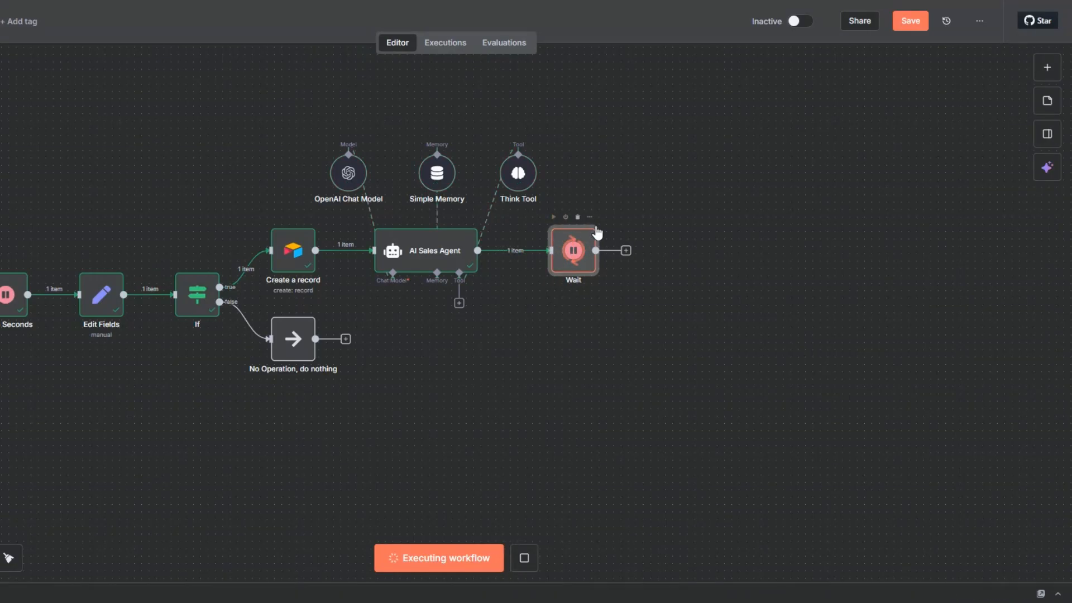
Add a Switch node after the new Wait node
click(642, 251)
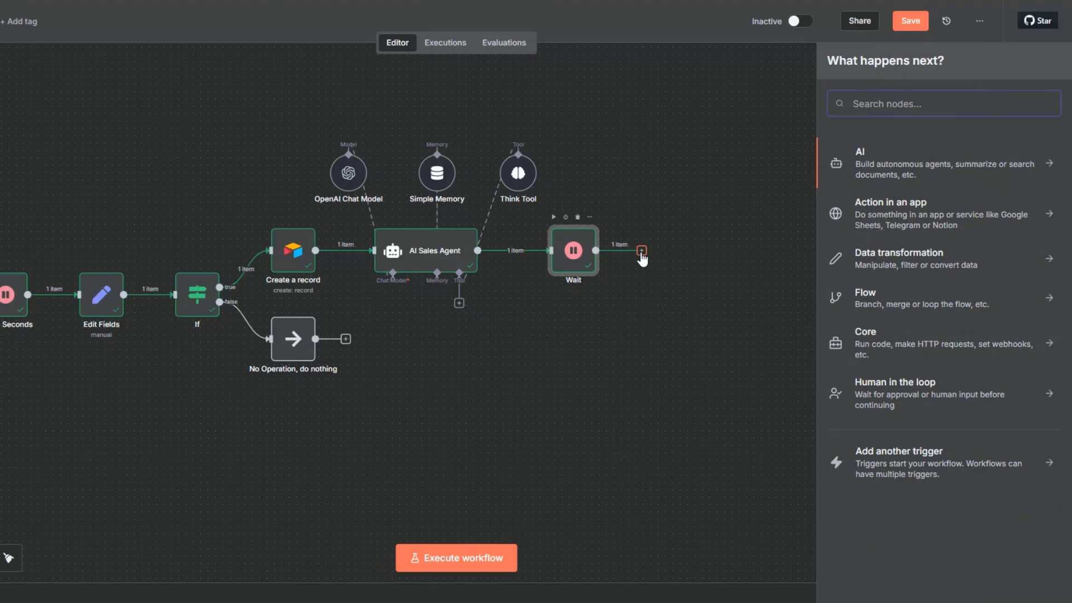
text(swi)
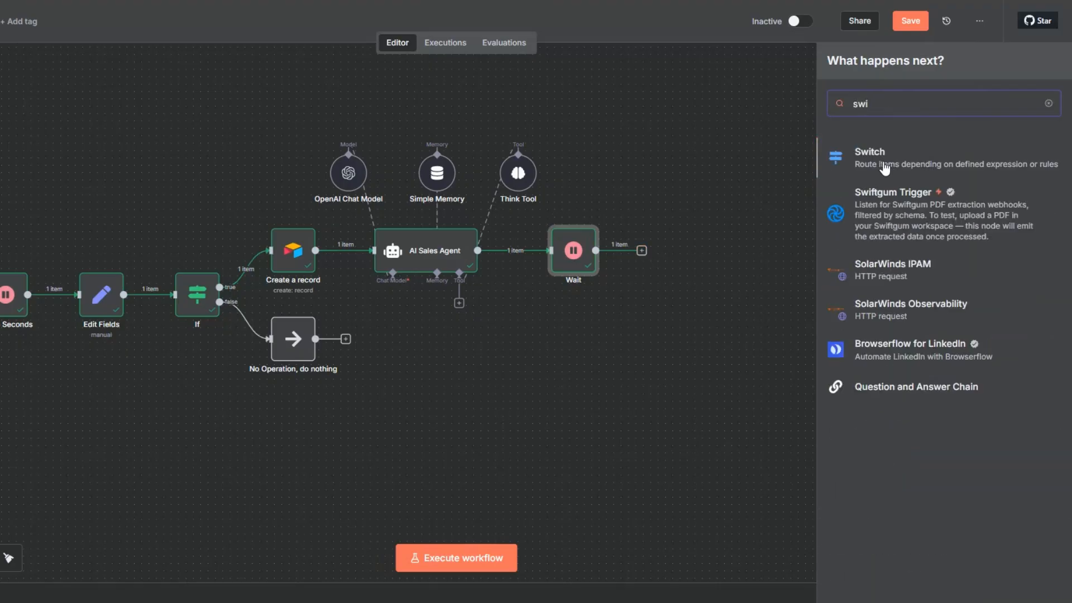
click(875, 156)
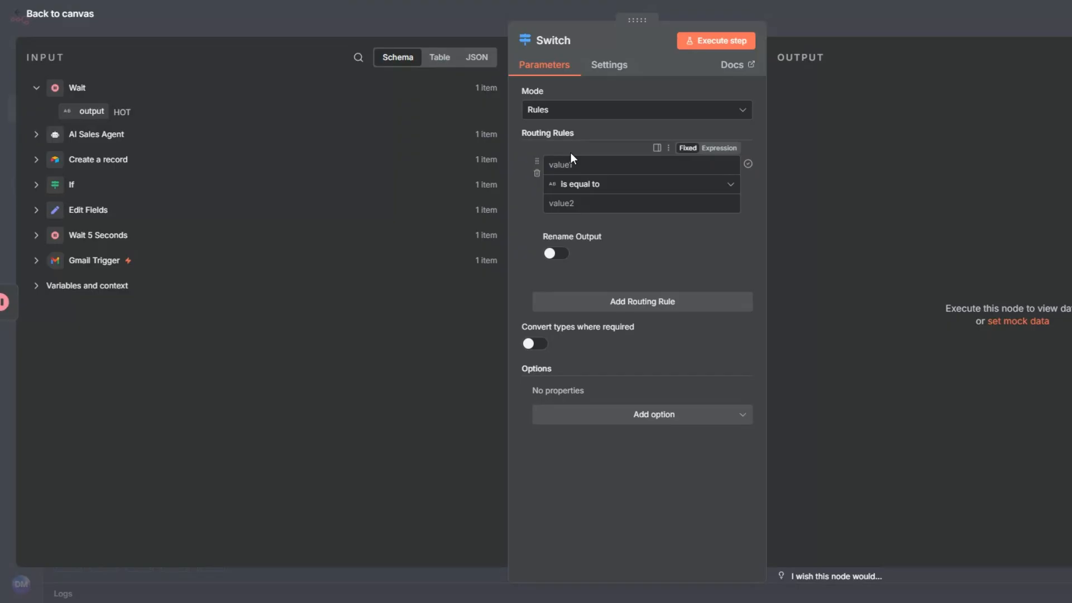
Set the Switch's first routing rule to match the Wait node's output field equal to HOT, with its output renamed HOT
drag(89, 110, 590, 210)
click(590, 207)
text(H)
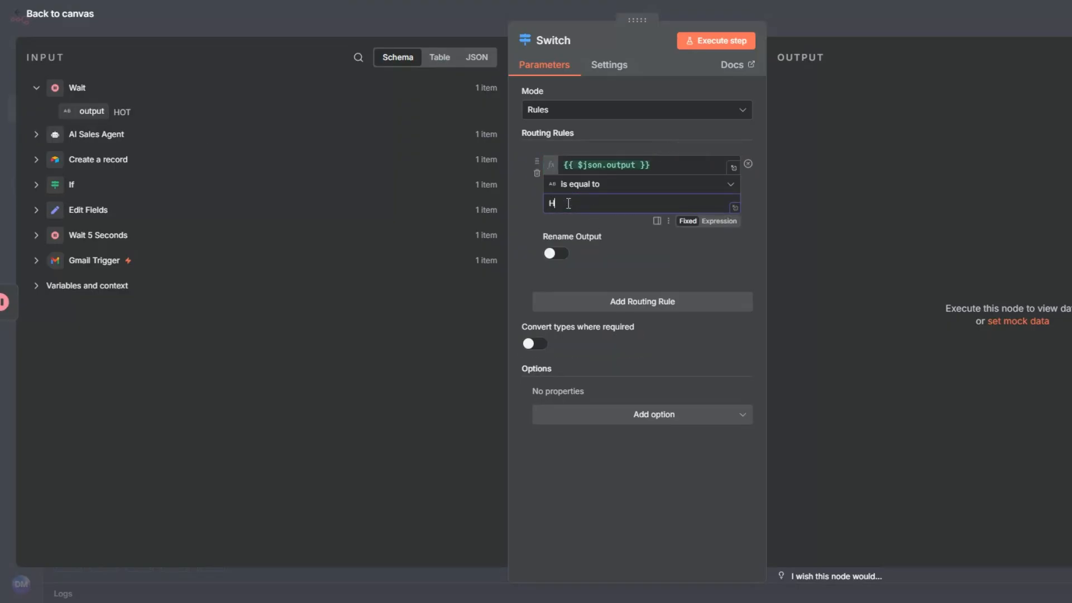
text(OT)
click(559, 253)
click(569, 298)
text(HOT)
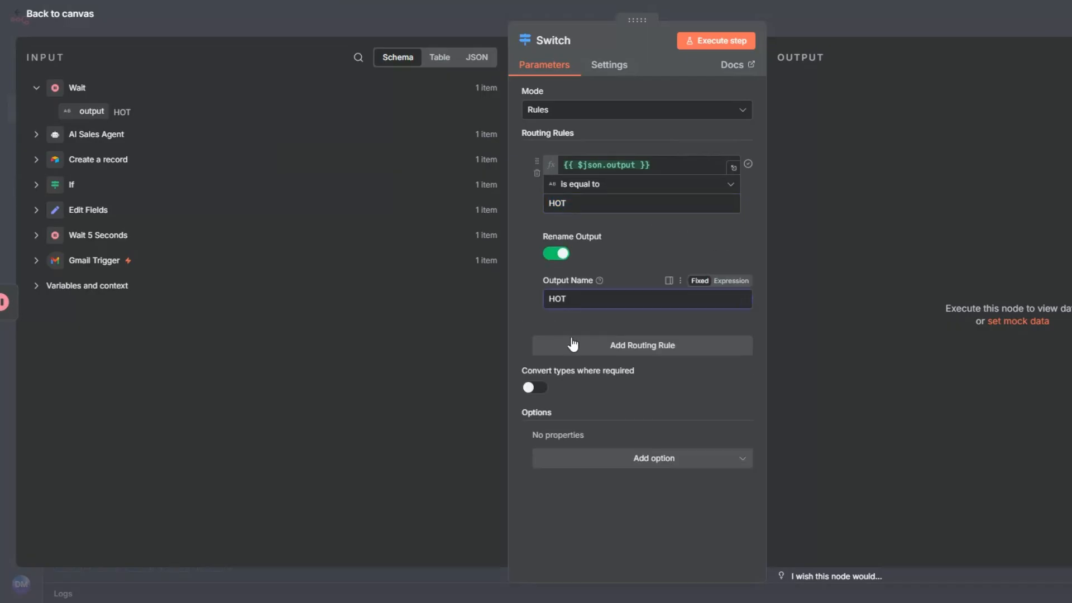
Add a second routing rule matching the output field equal to WARM, with its output renamed WARM
click(578, 344)
drag(84, 111, 563, 298)
click(567, 337)
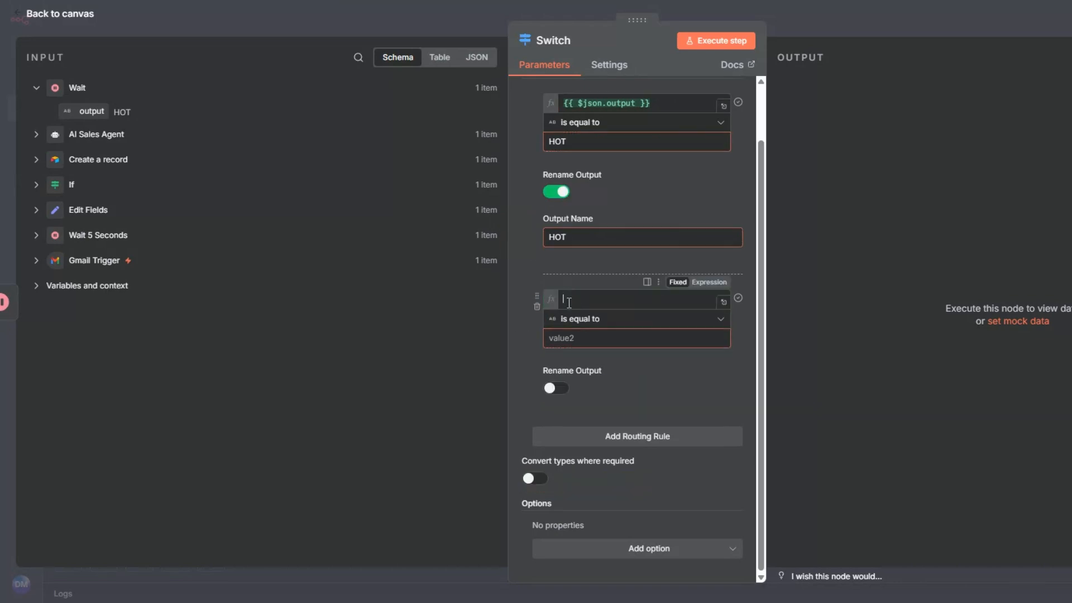
text(WARM)
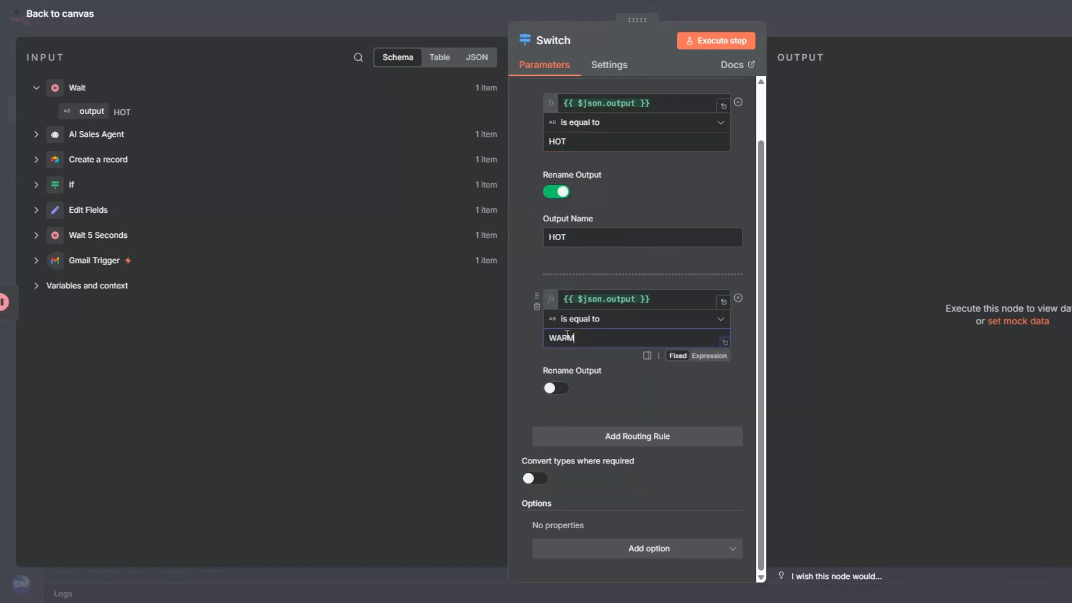
click(558, 388)
click(580, 434)
text(WARM)
Add a third routing rule matching the output field equal to COLD, with its output renamed COLD
scroll(578, 471, down, 1)
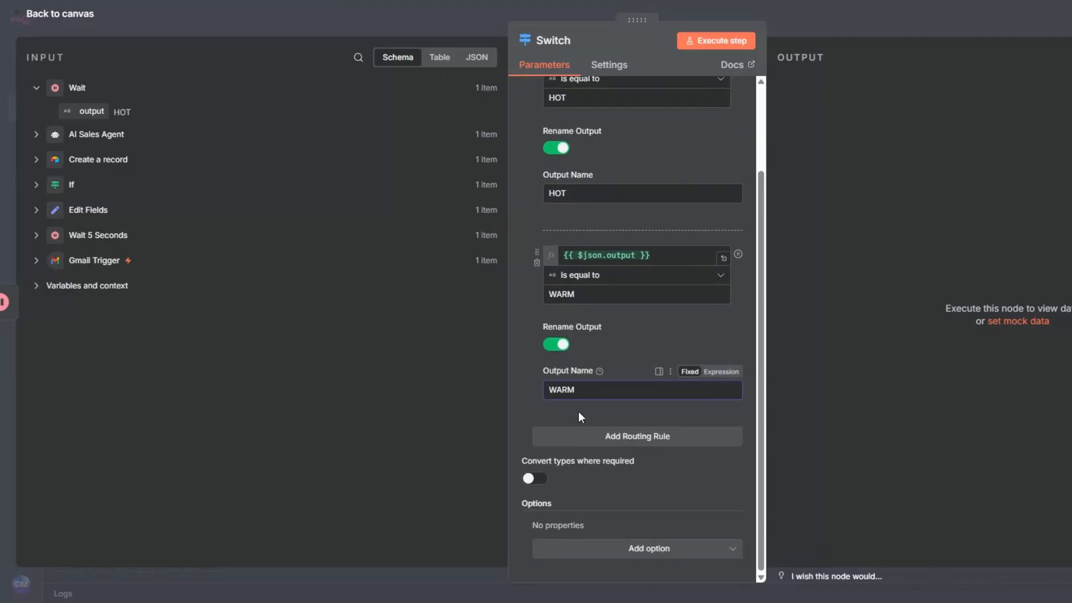
click(620, 436)
scroll(611, 343, down, 3)
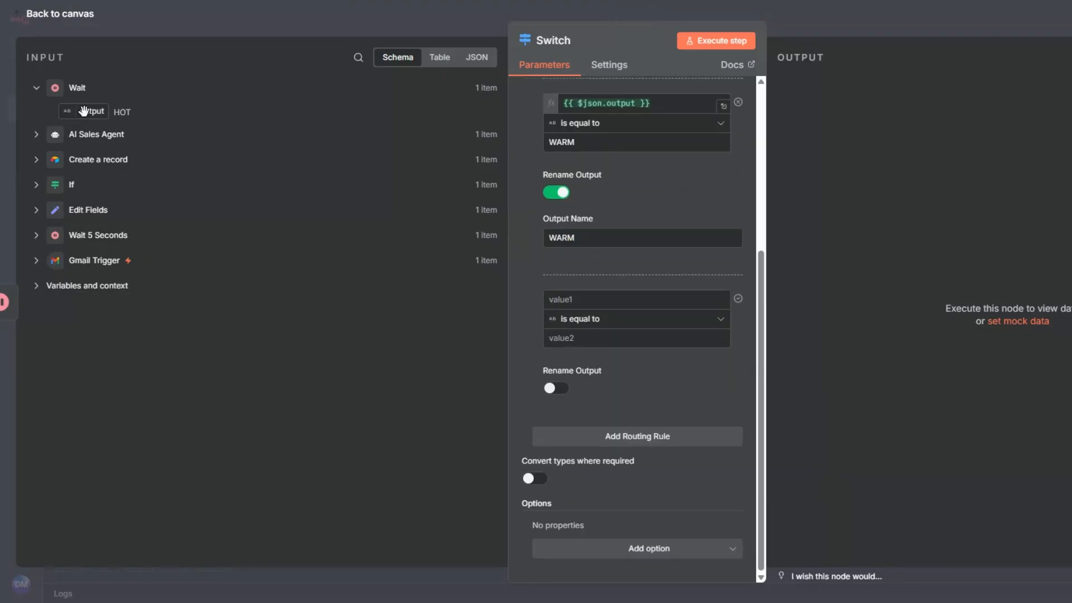
drag(85, 111, 567, 299)
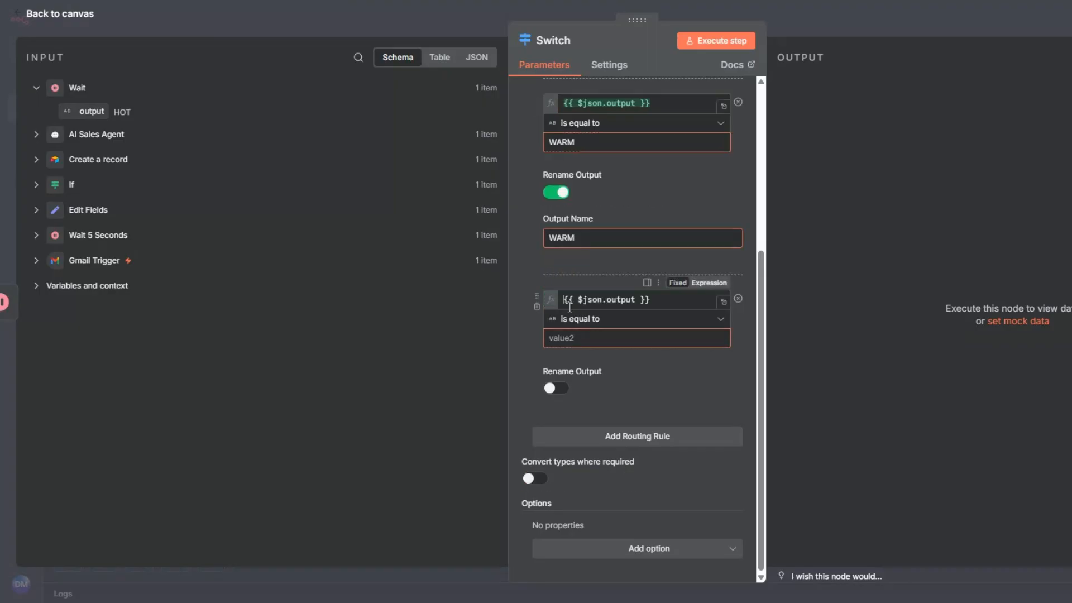
click(572, 337)
text(COLD)
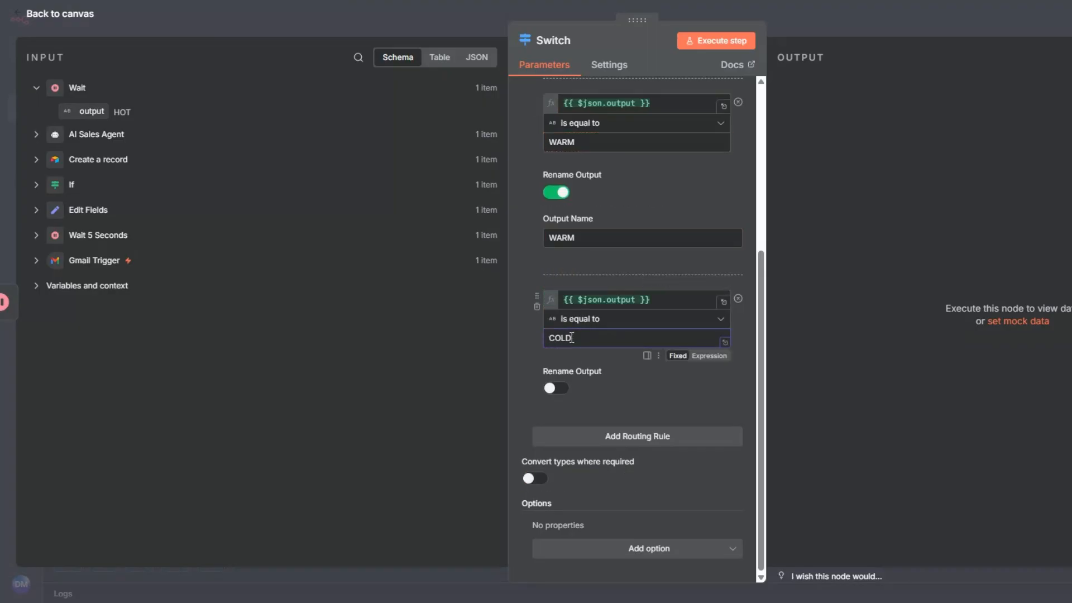
click(565, 389)
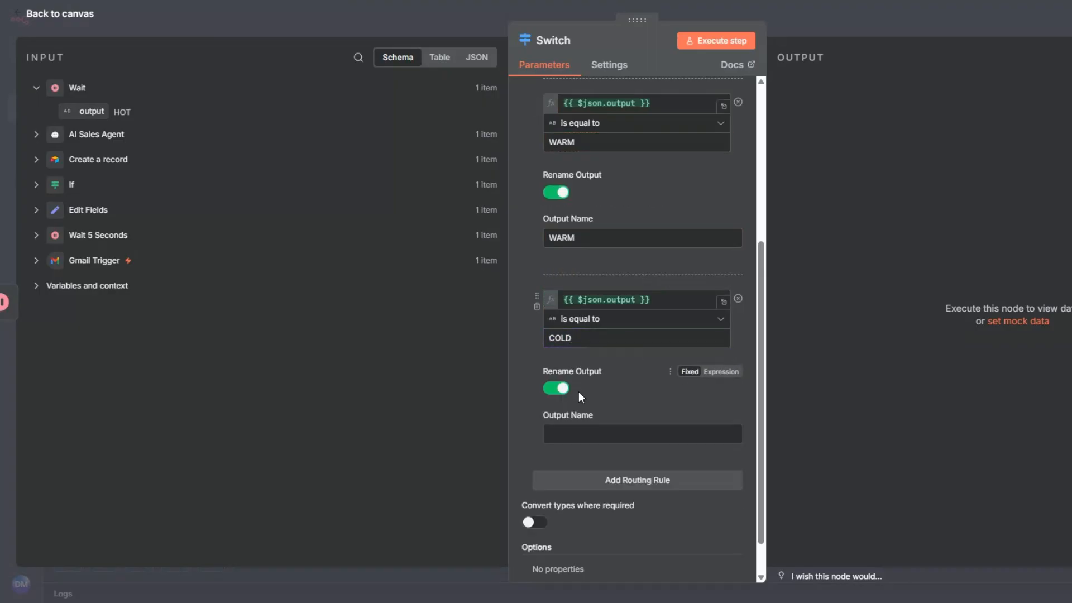
click(588, 430)
text(COLD)
Run the Switch node, align it with the Wait node on the canvas, and save the workflow
click(715, 40)
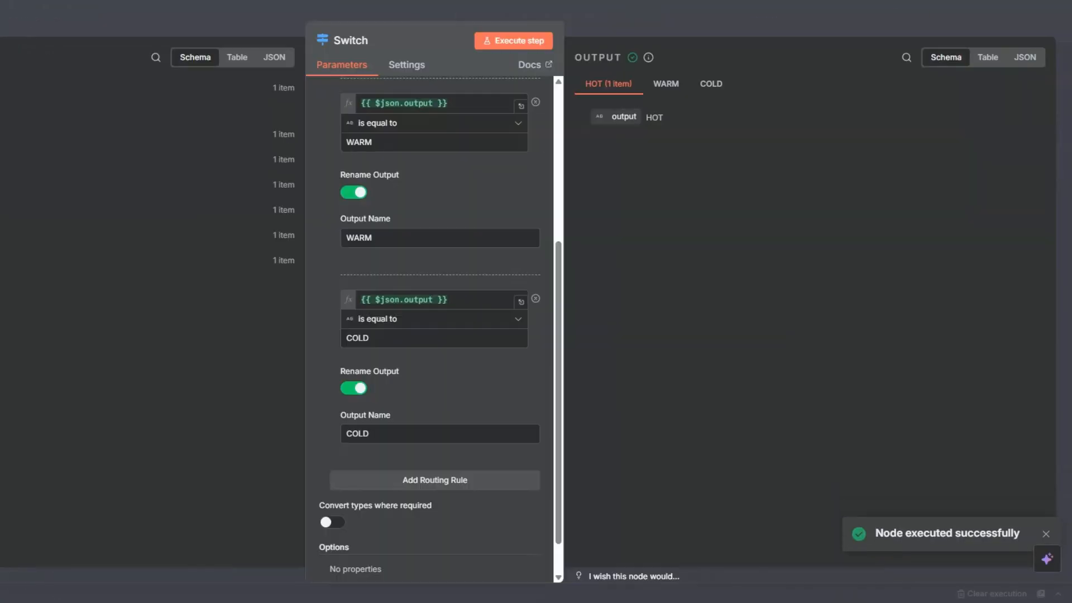
key(Escape)
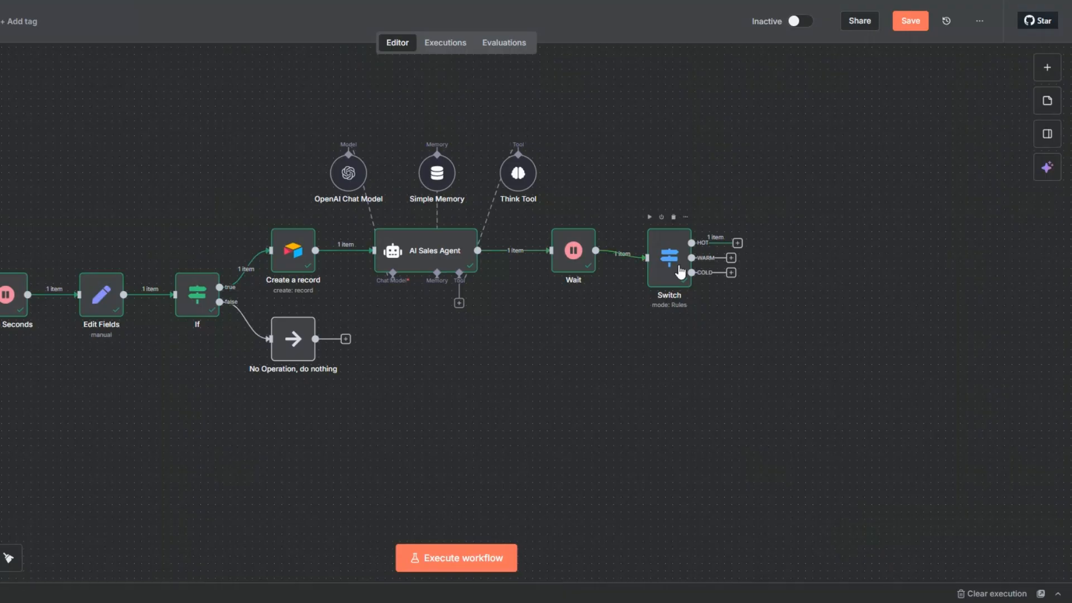
drag(680, 272, 687, 265)
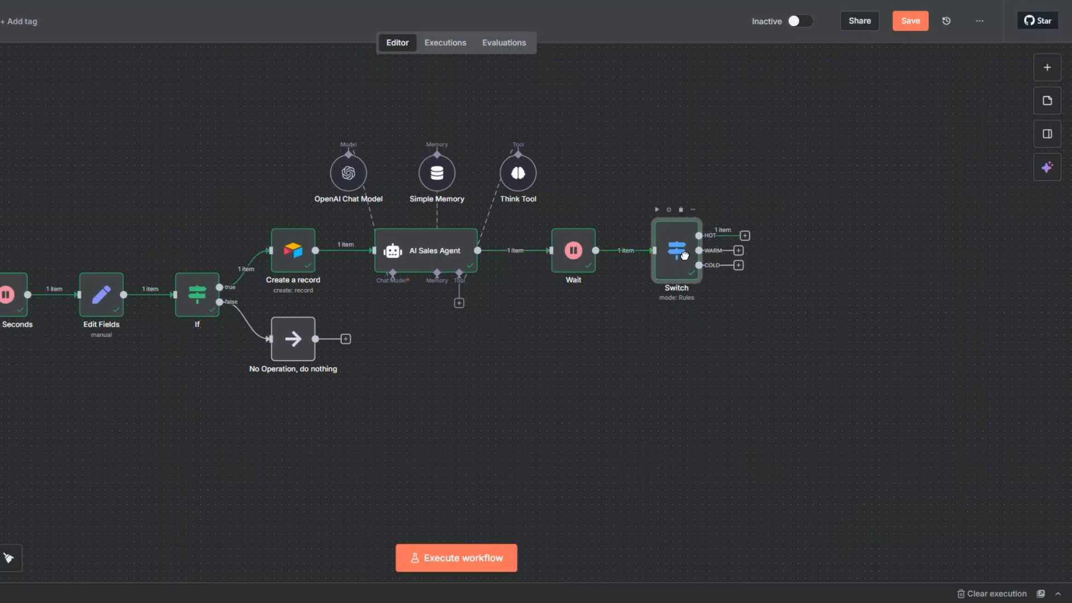
click(908, 23)
Add an OpenAI Message a model node to the Switch's HOT output and set its model to GPT-4.1-MINI
click(745, 237)
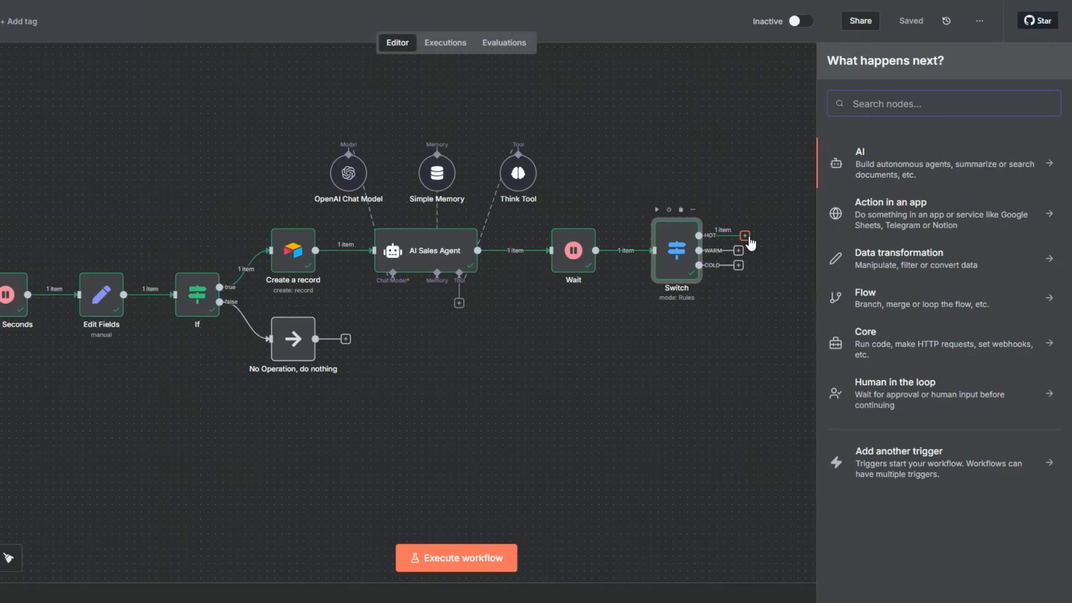
click(863, 155)
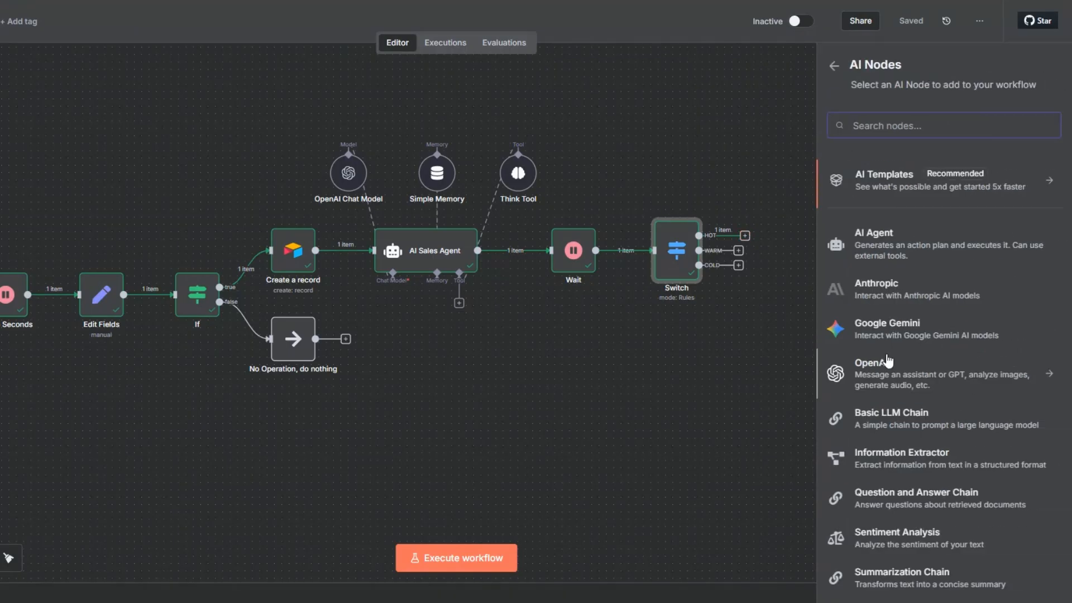
click(887, 363)
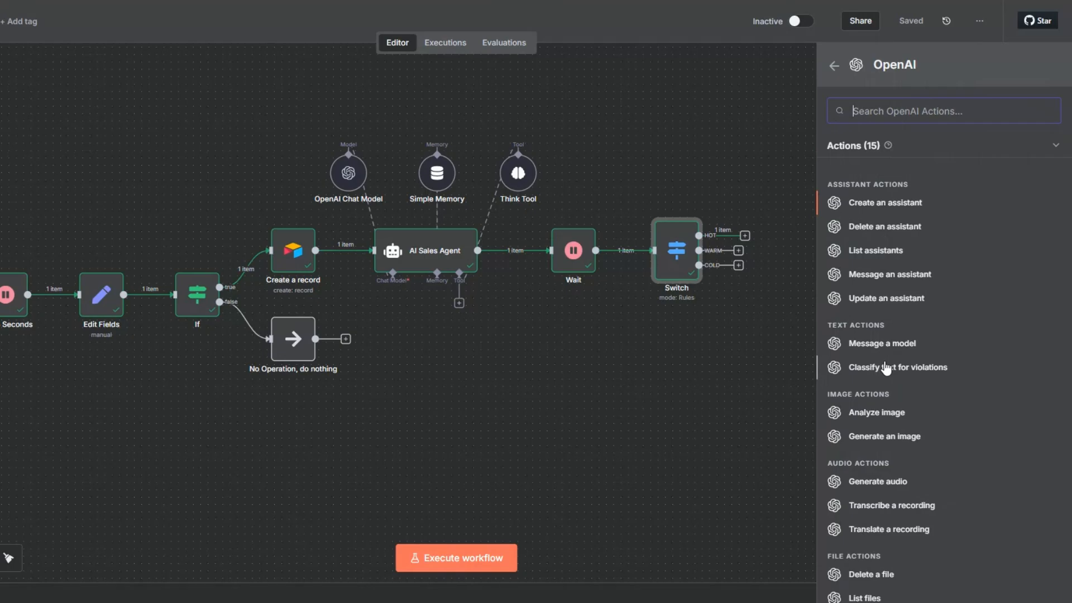
click(882, 343)
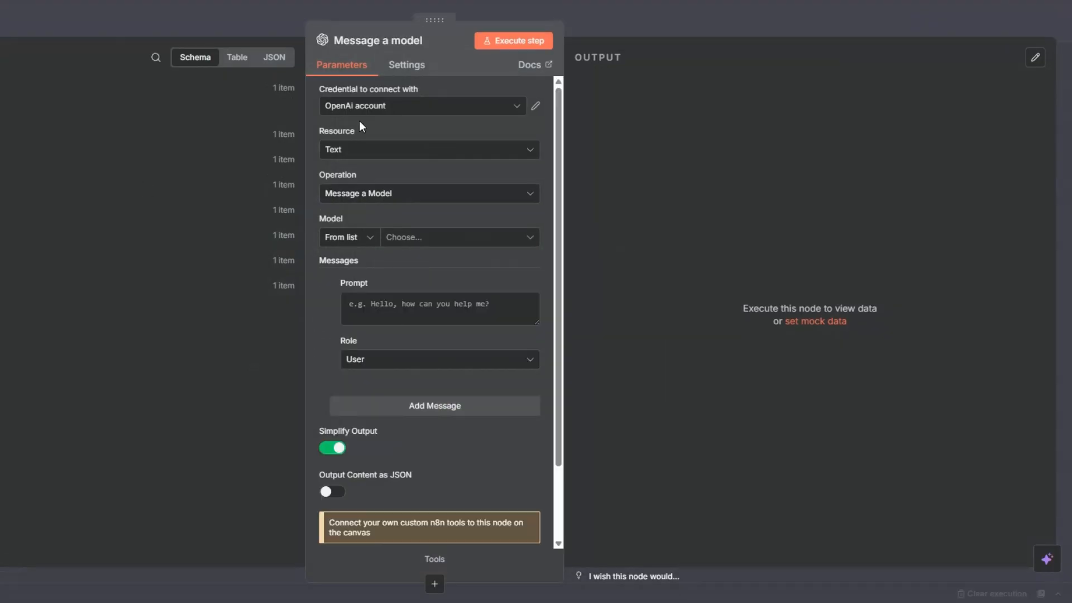
click(402, 240)
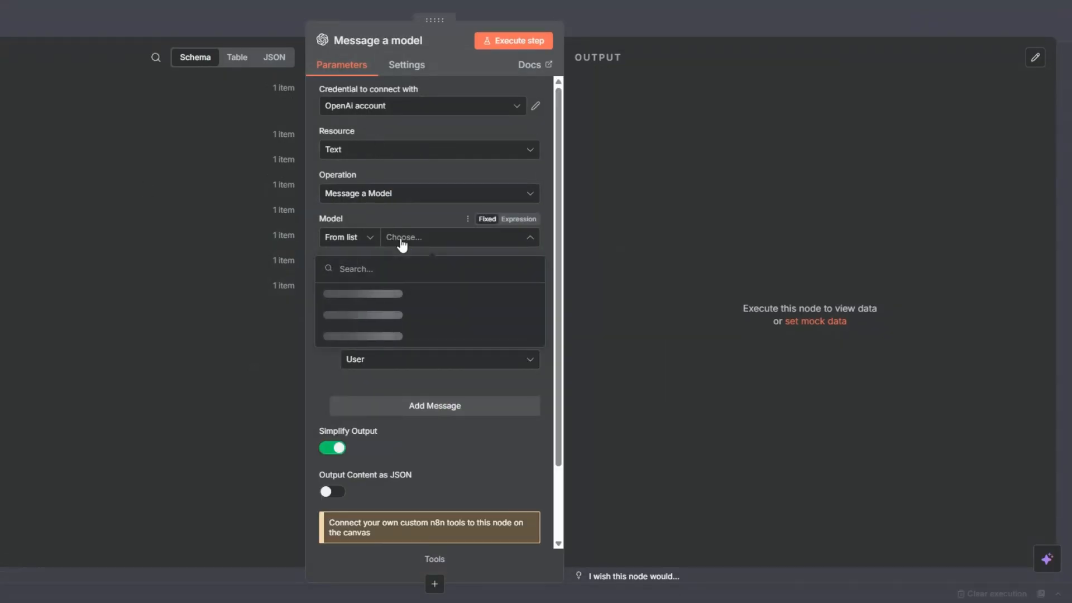
scroll(415, 304, down, 5)
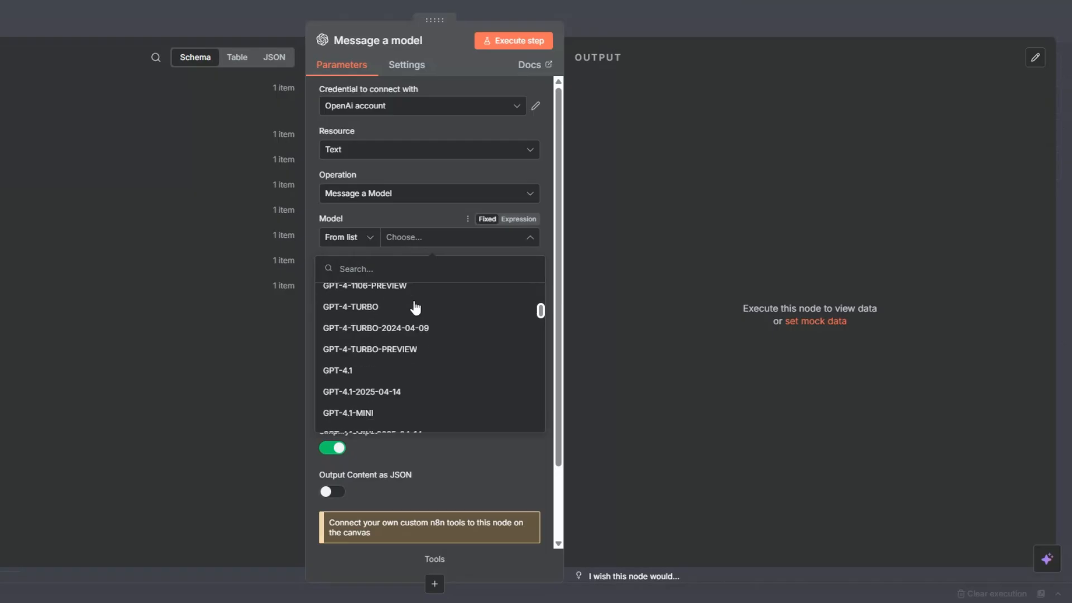
click(416, 414)
Examine the model node's system prompt and the full user prompt for the HOT lead reply, including its Gmail Trigger expression and output format
scroll(432, 250, down, 3)
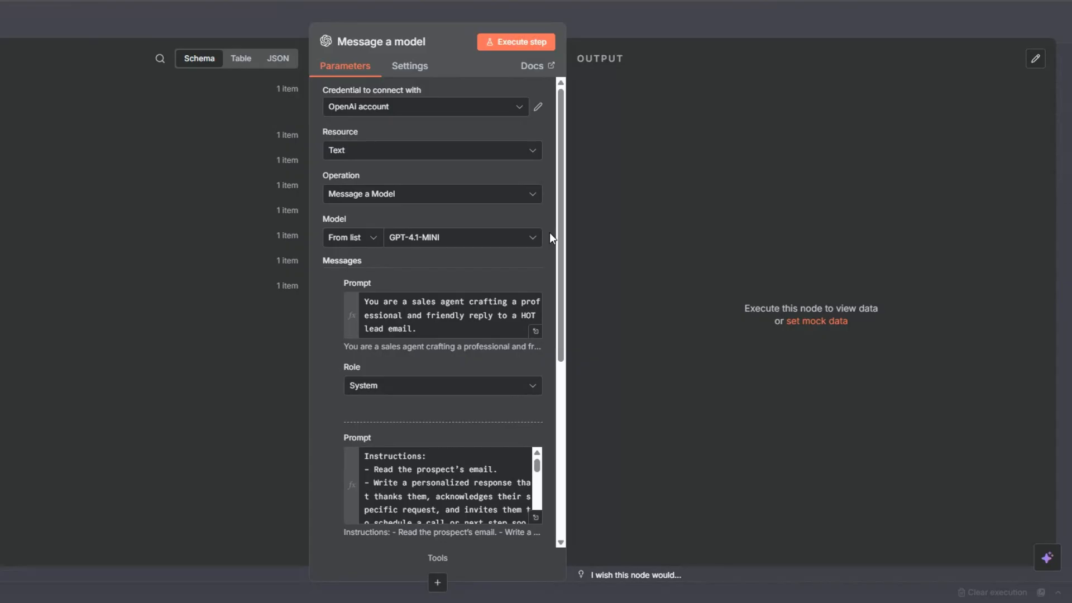
scroll(487, 264, down, 4)
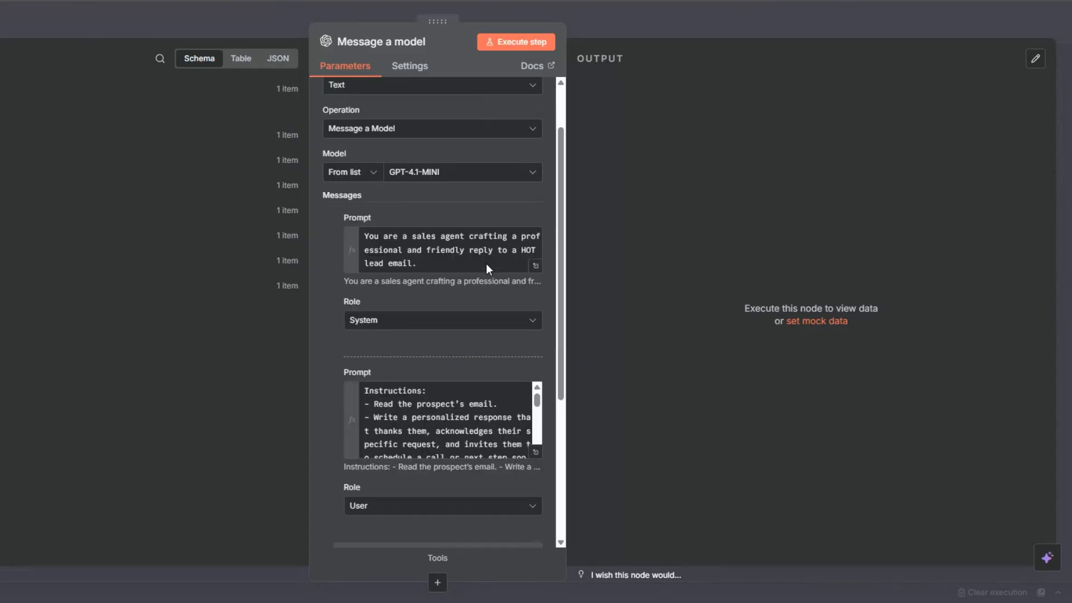
click(535, 319)
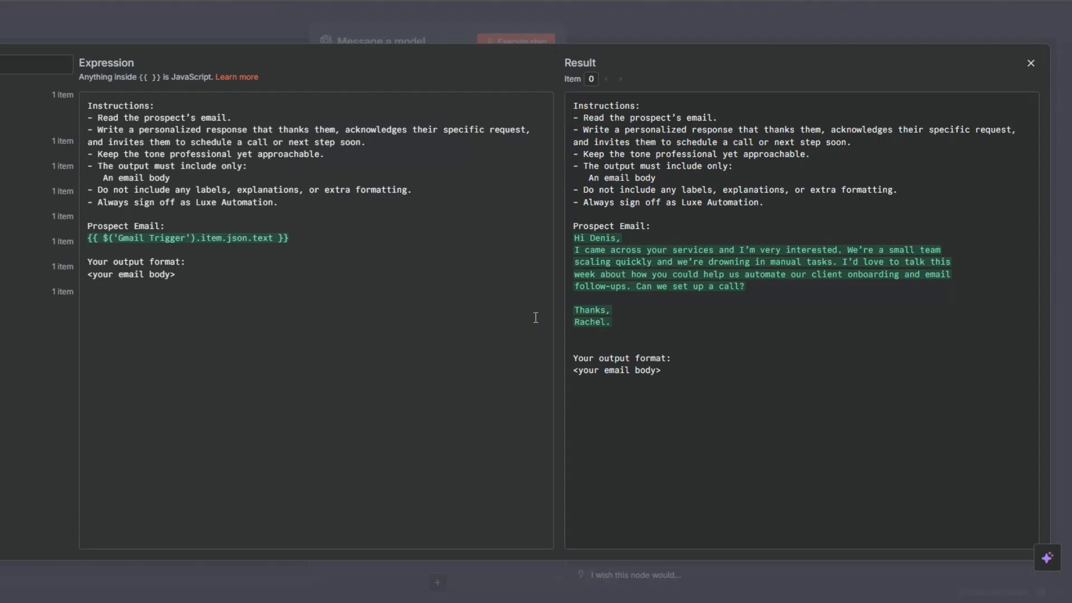
click(311, 246)
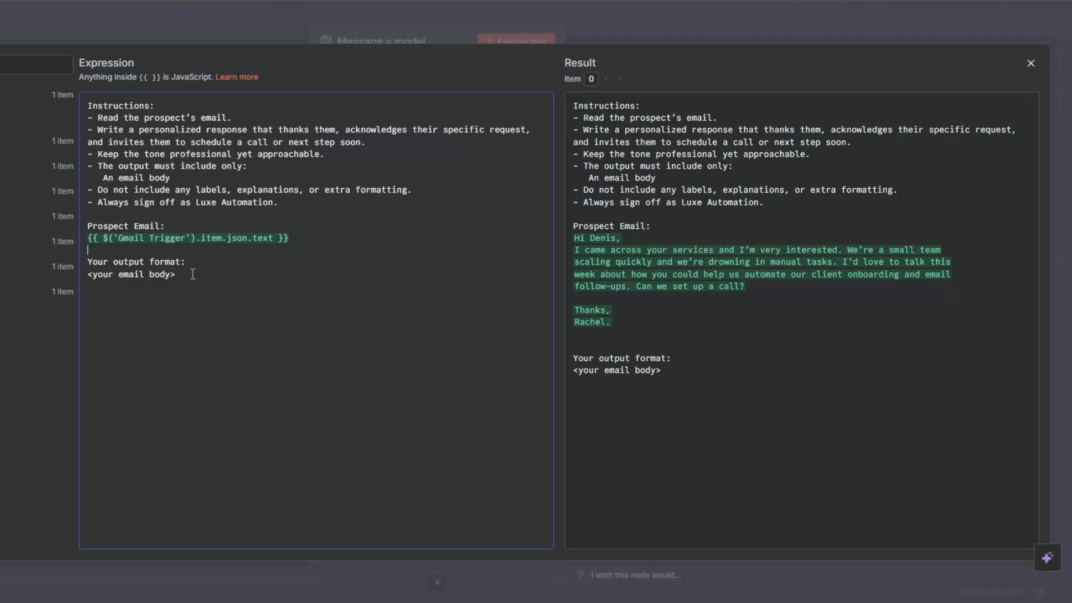
drag(193, 274, 111, 275)
key(Escape)
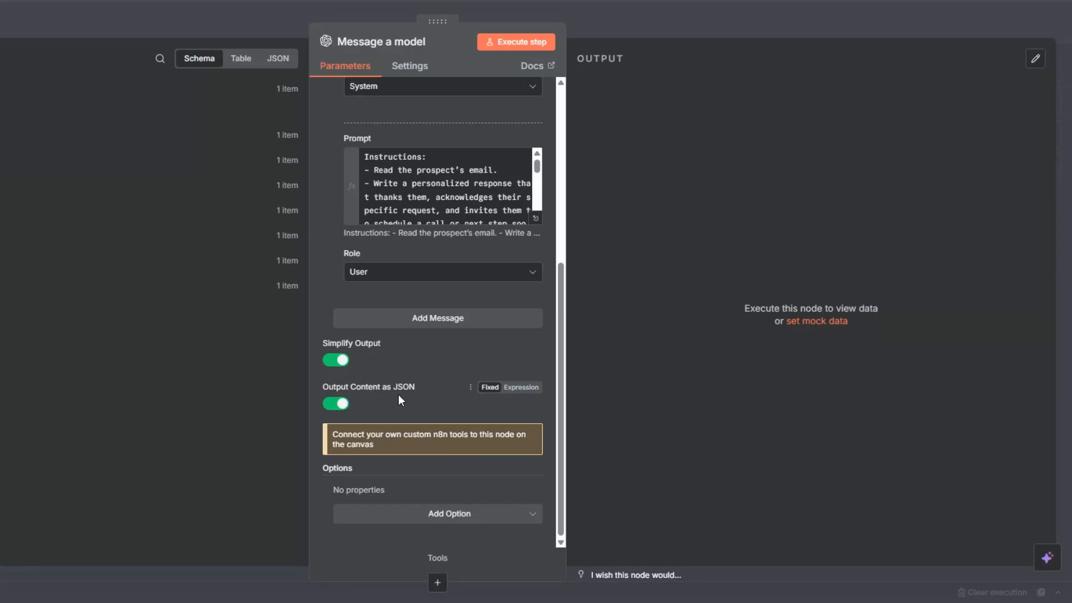
Run the Message a model node and review the generated email body in table view
click(500, 43)
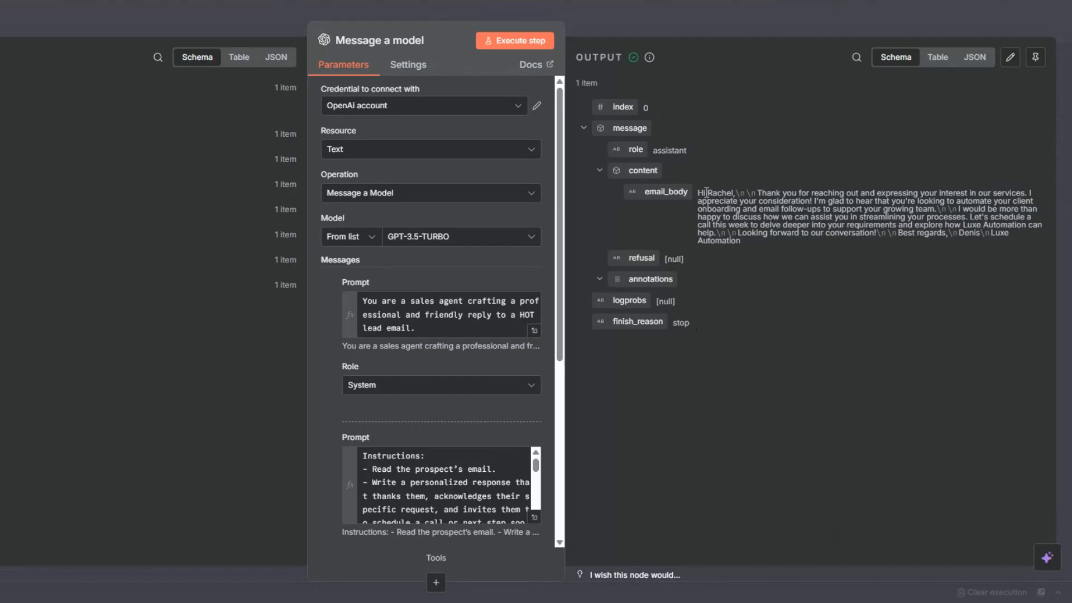
drag(701, 192, 772, 255)
click(934, 57)
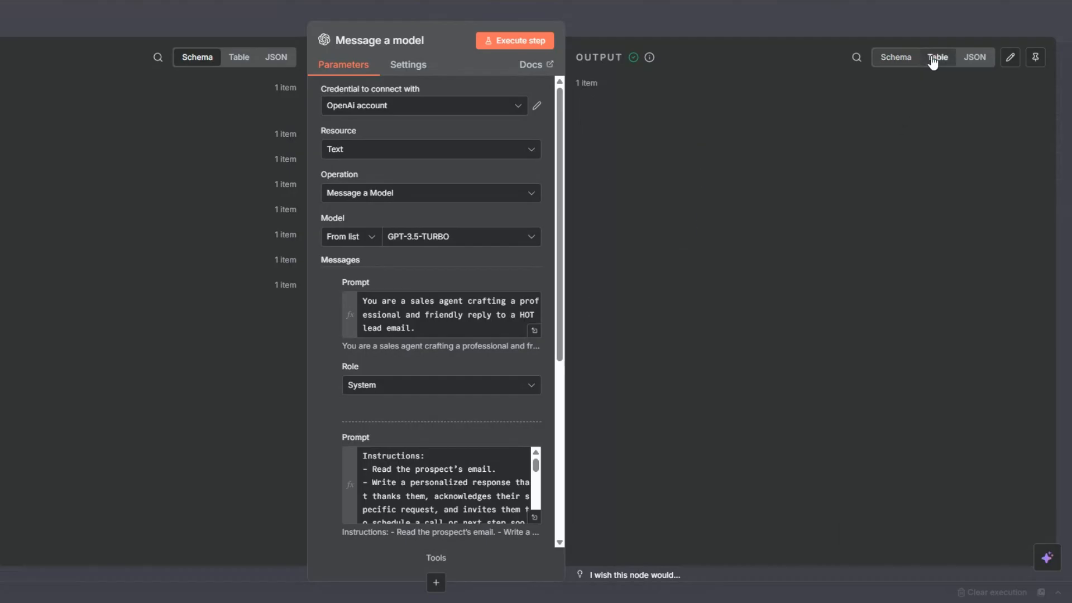
drag(694, 150, 803, 283)
click(774, 235)
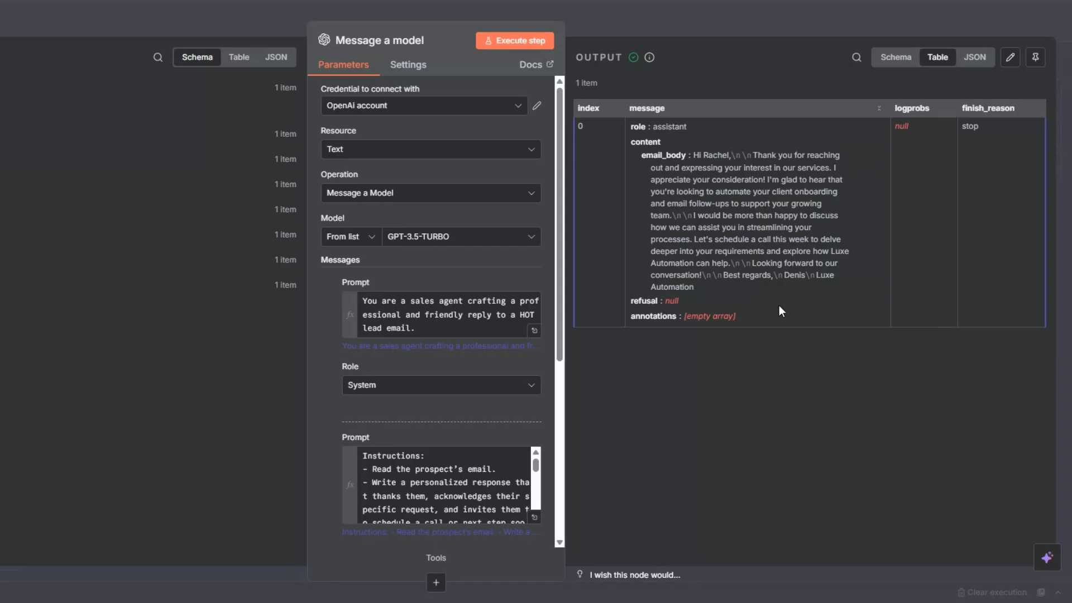
key(Escape)
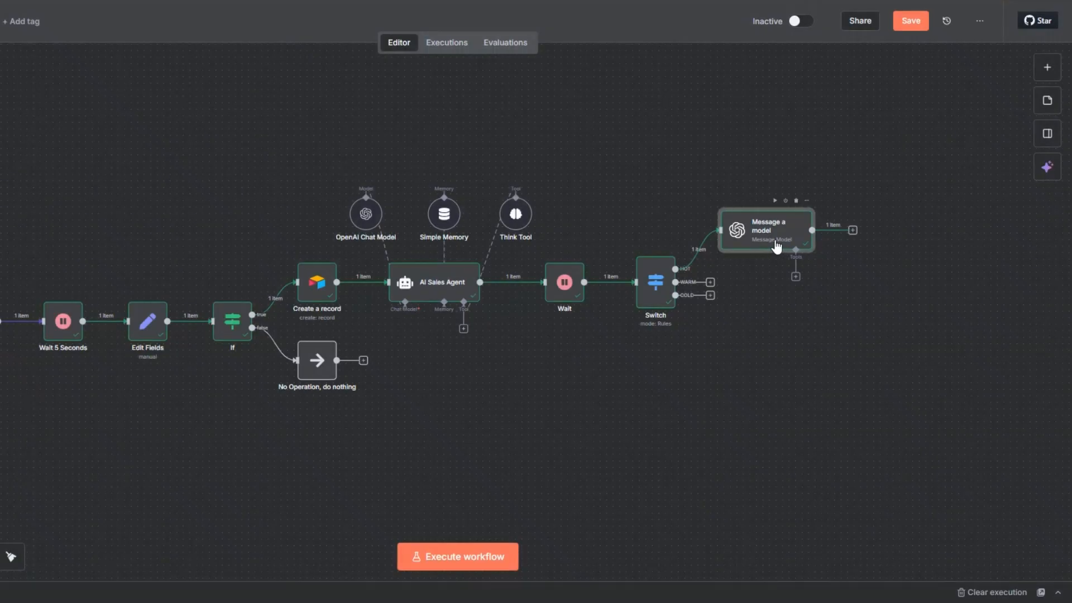
Rename the Message a model node to Hot Leads Email Response and save the workflow
right_click(779, 248)
key(F2)
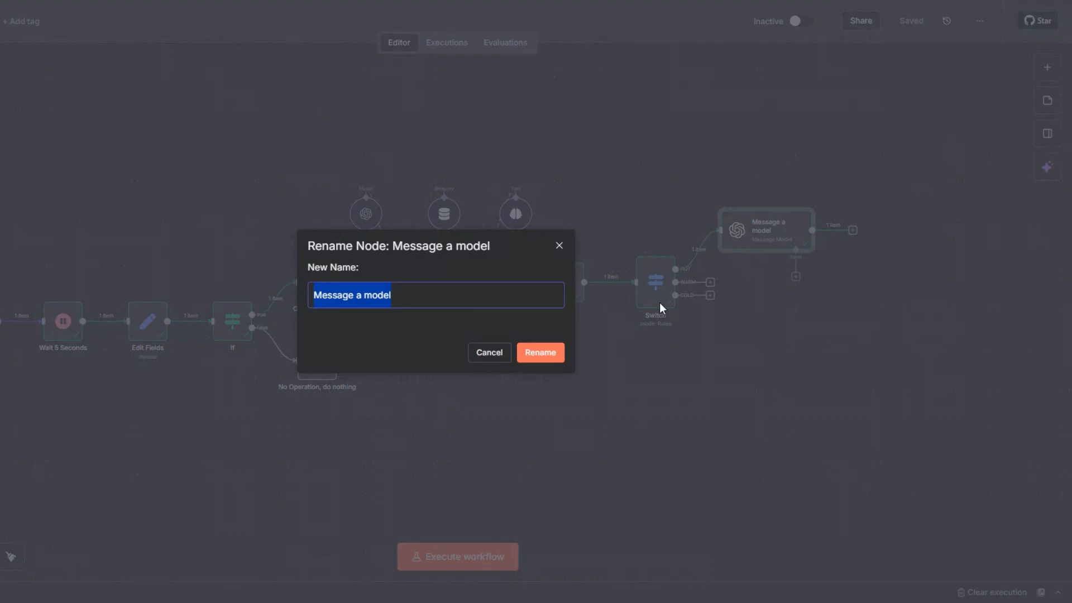
text(Hot L)
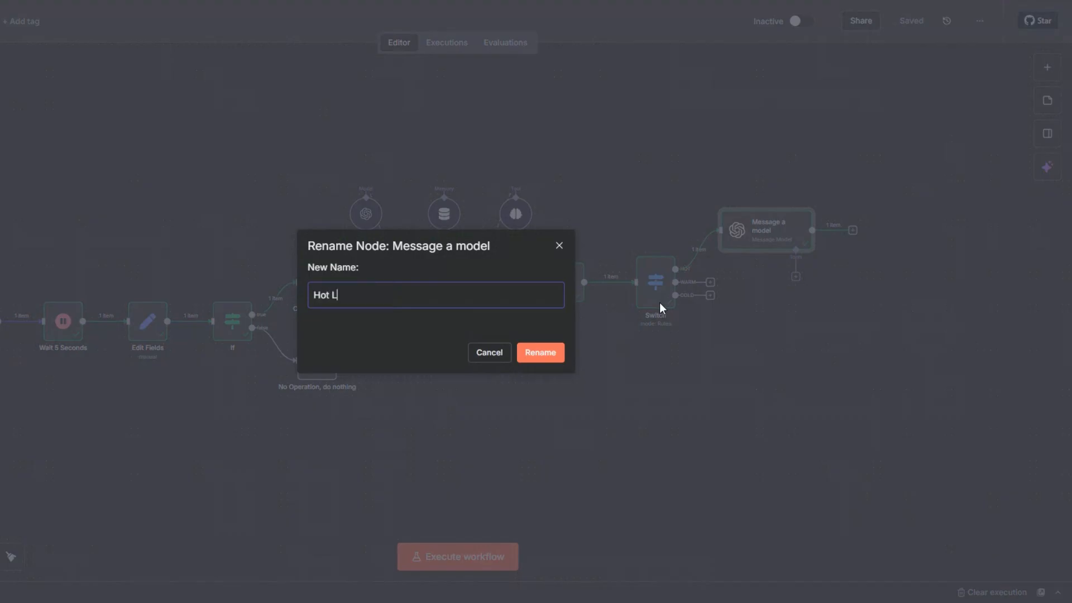
text(eads Email Resp)
text(onse)
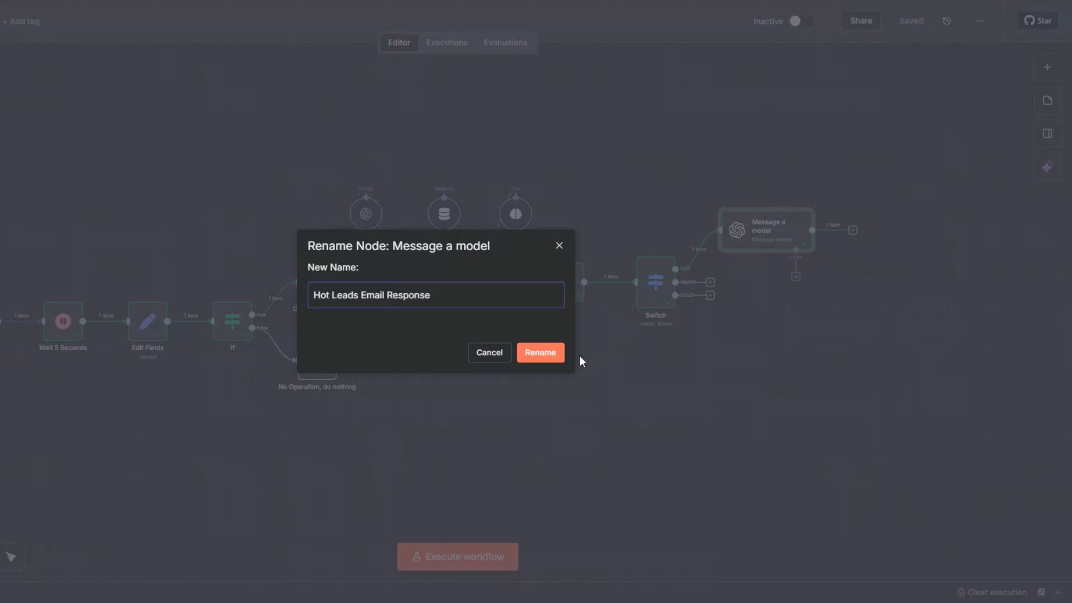
click(540, 353)
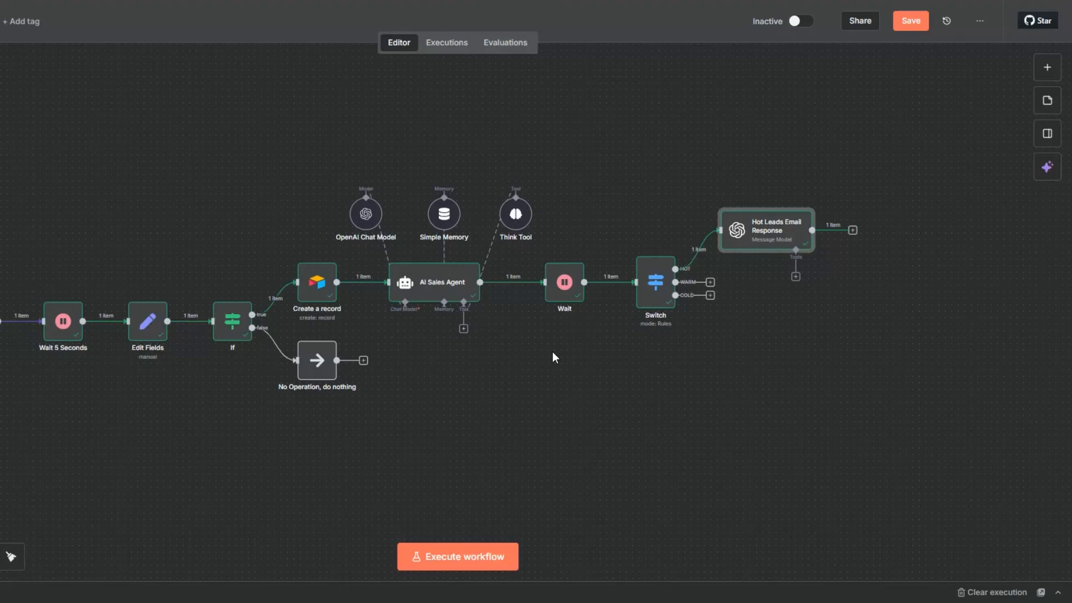
click(911, 21)
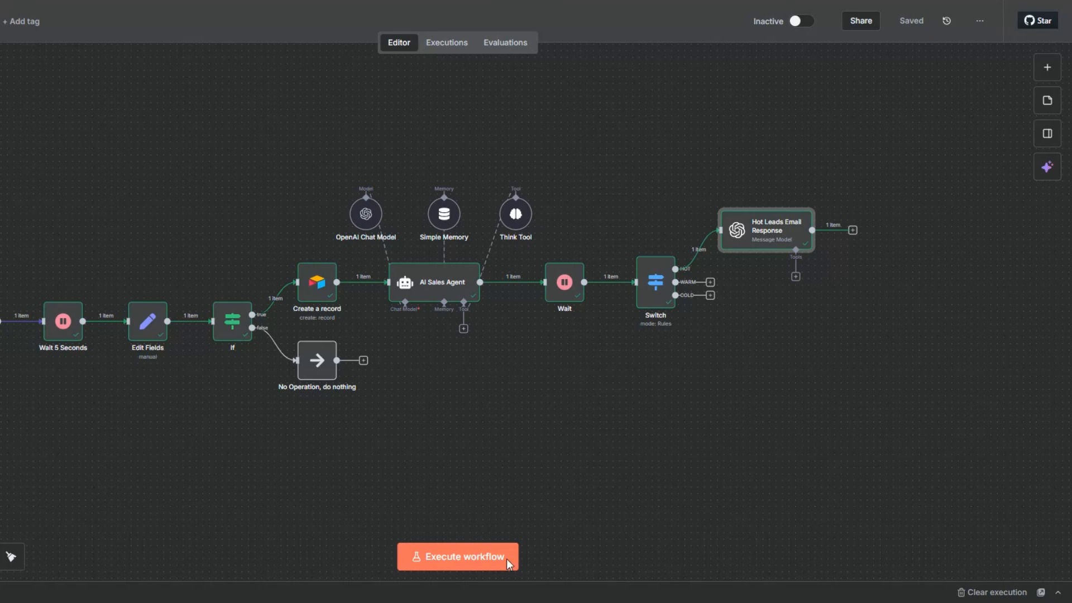
Add an Edit Fields (Set) node after Hot Leads Email Response
scroll(256, 474, right, 5)
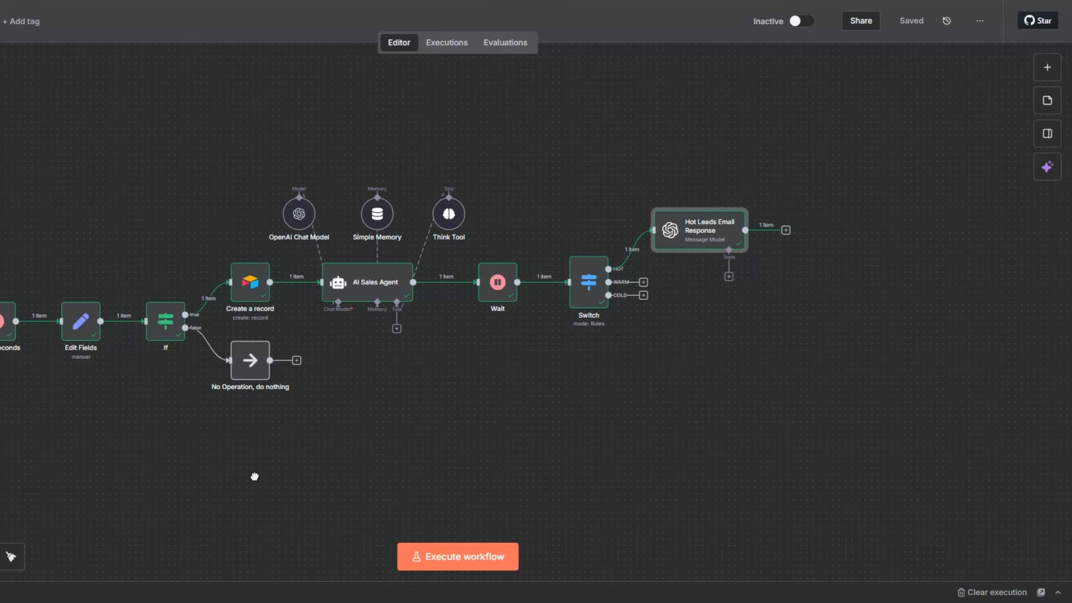
click(670, 233)
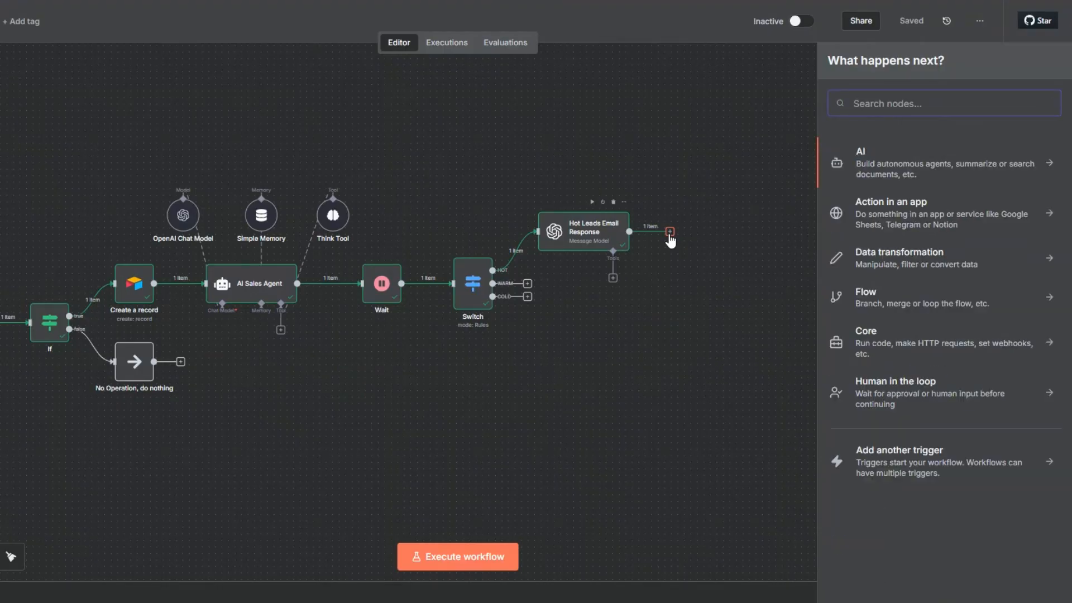
text(edi)
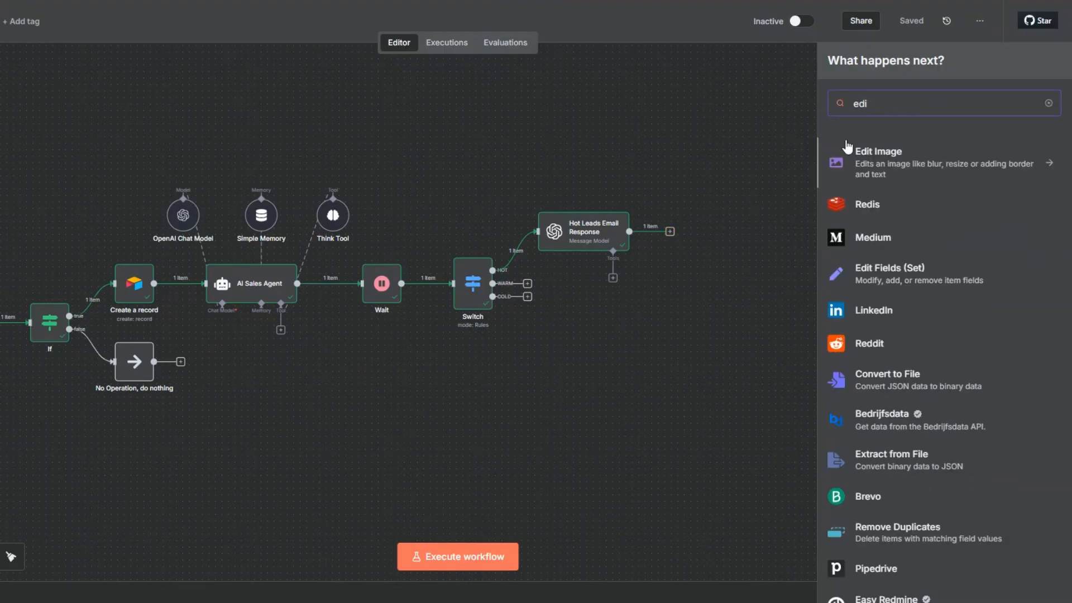
click(877, 268)
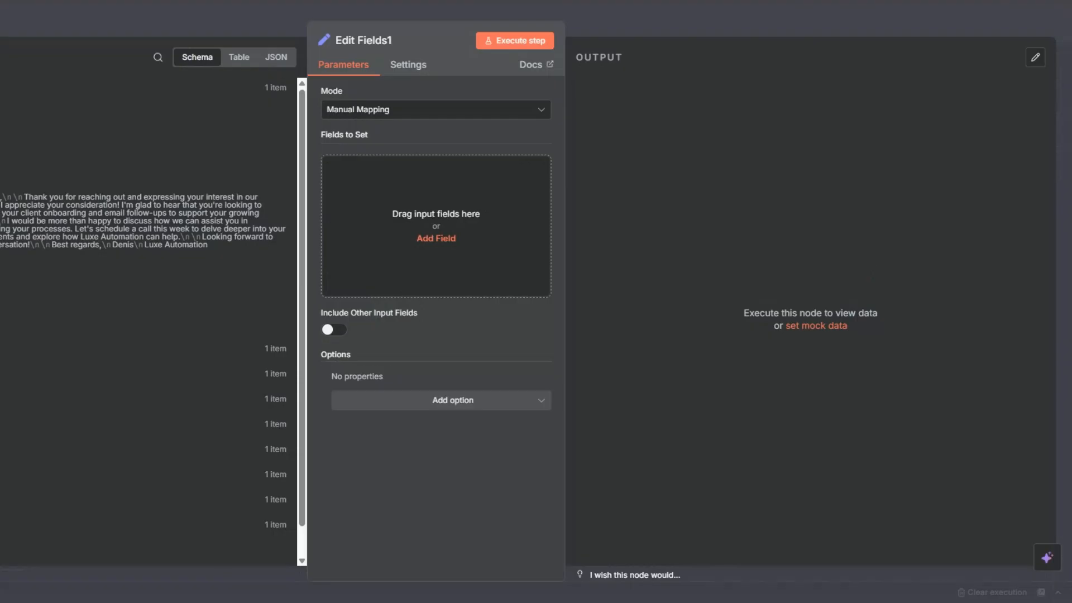
Map the model's email_body into a string field named email response, and run the Edit Fields1 node
drag(17, 197, 386, 220)
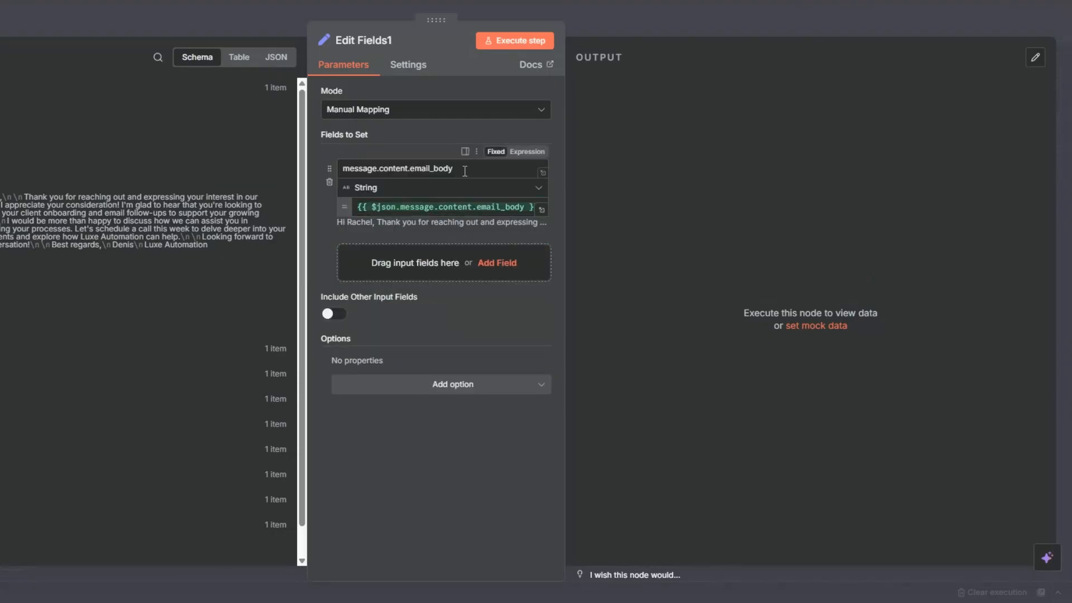
text(email )
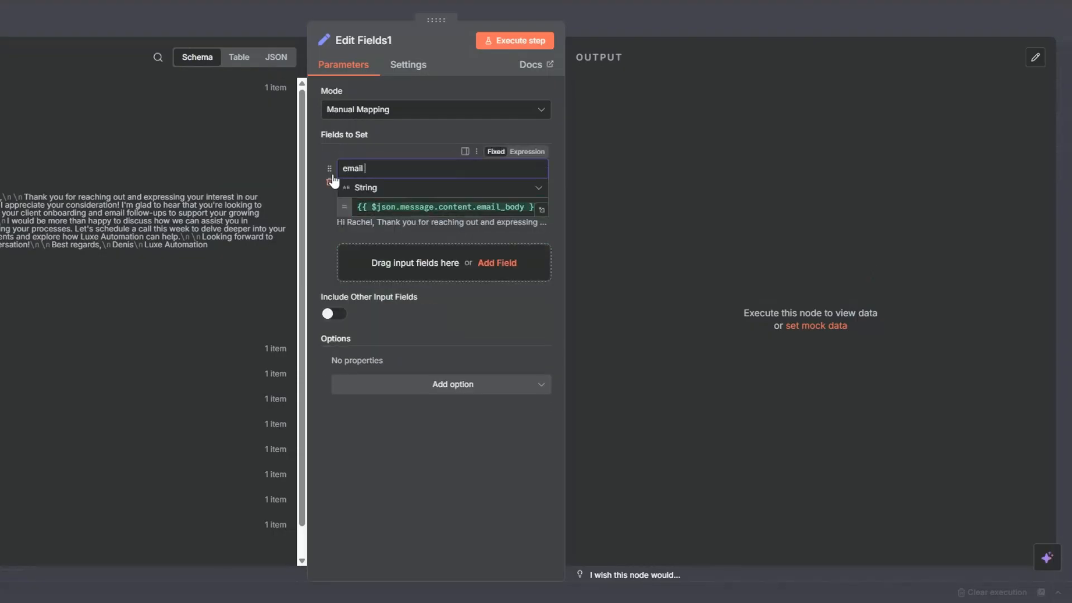
text(response)
click(535, 40)
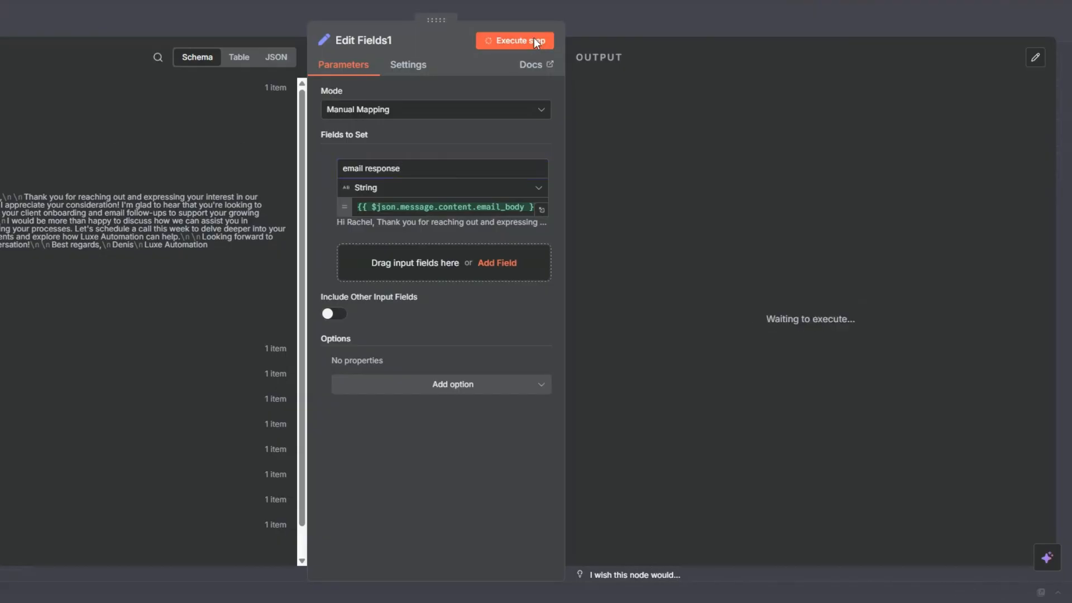
key(Escape)
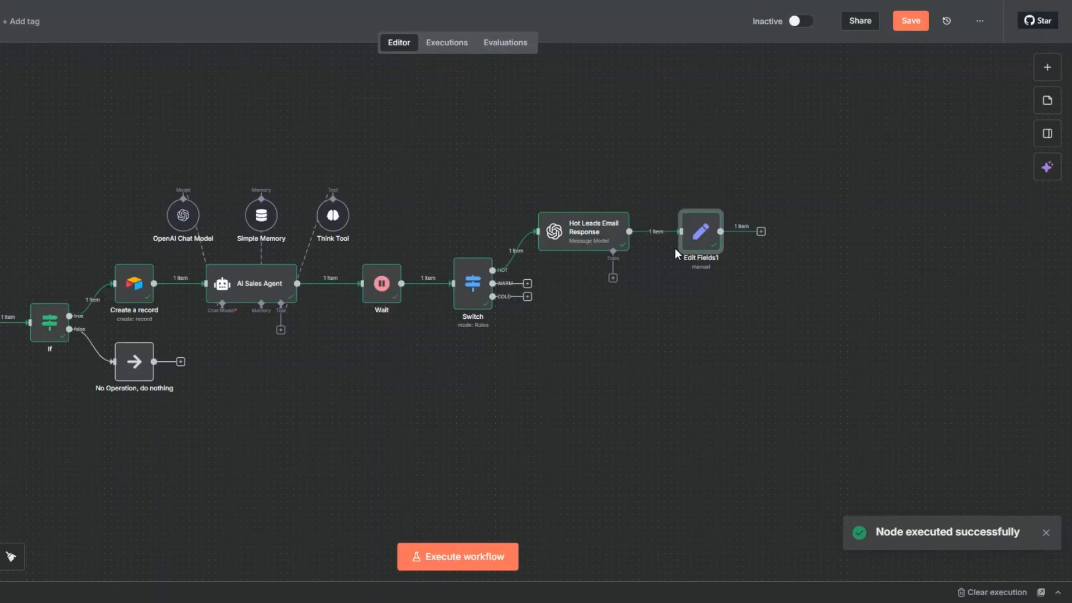
Rename the Edit Fields1 node to Hot Lead Response and save the workflow
key(F2)
text(Hot Lead Response)
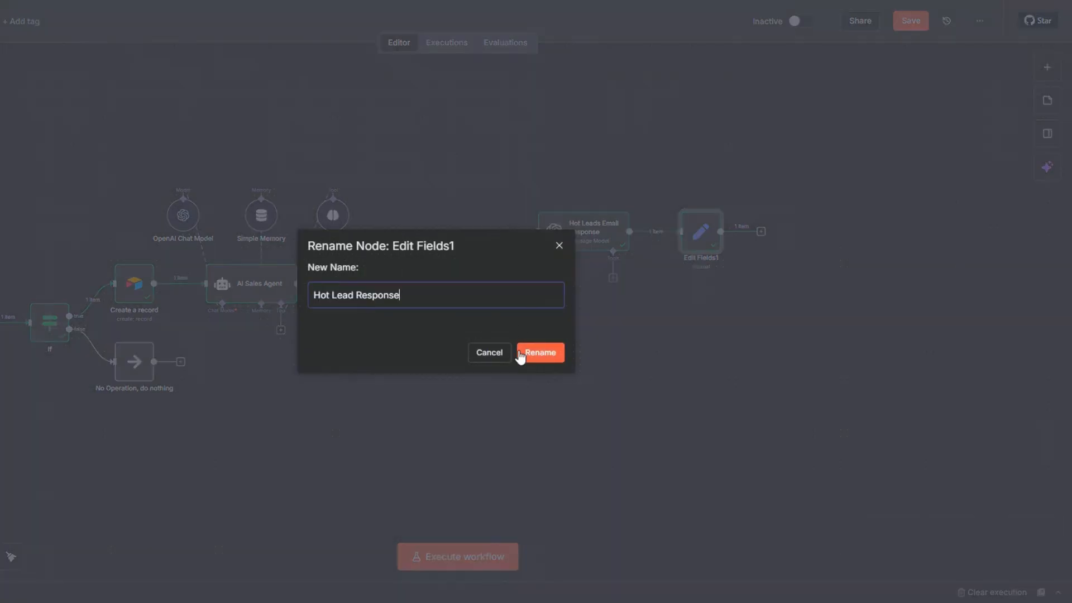
click(540, 352)
key(ctrl+s)
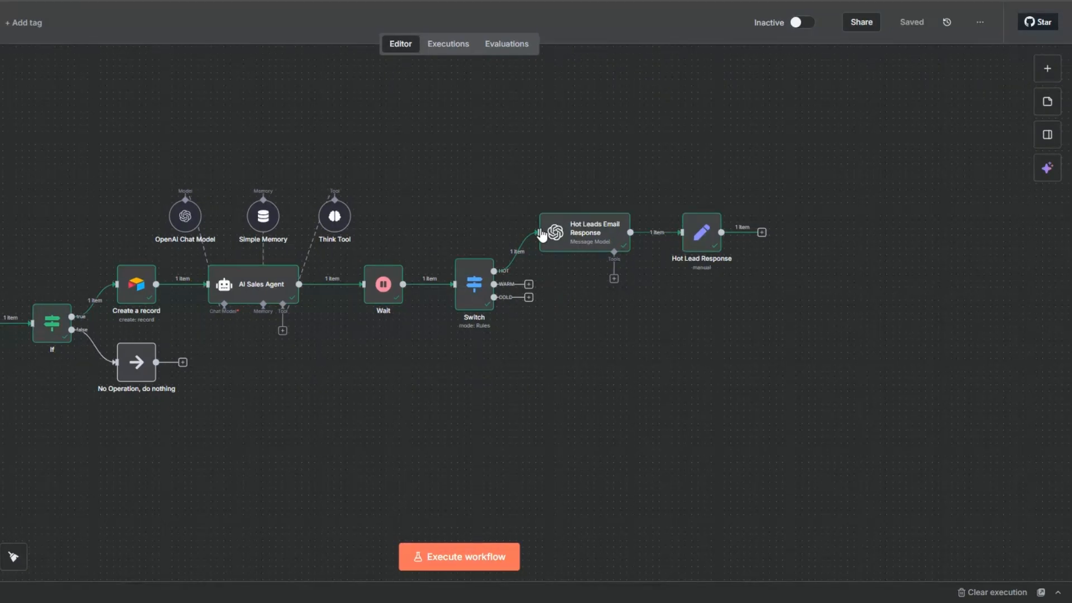
Add a Gmail Reply to a message node after Hot Lead Response
click(761, 234)
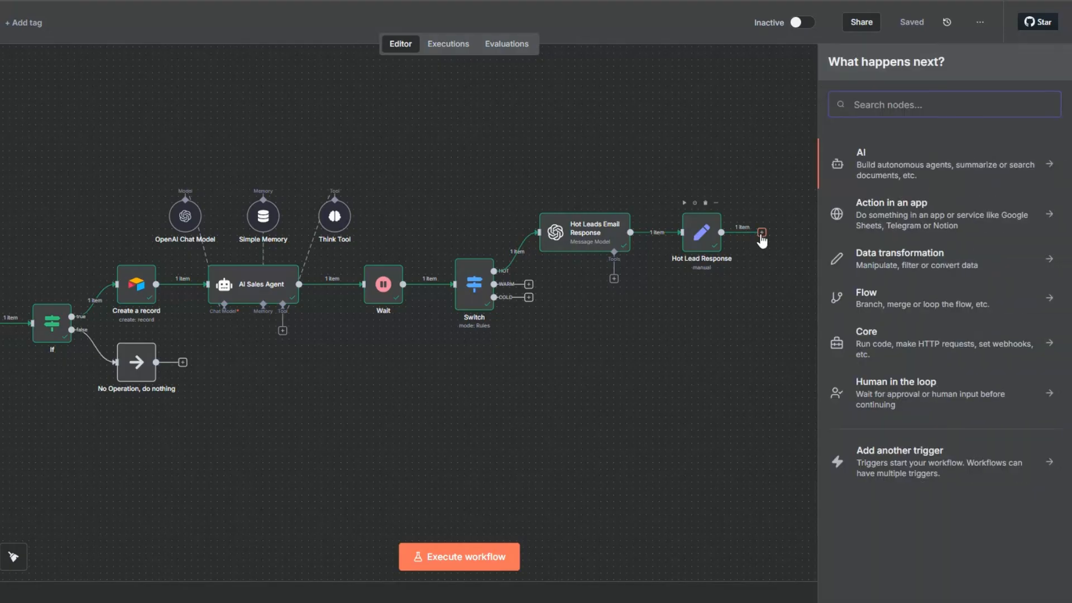
text(gmail)
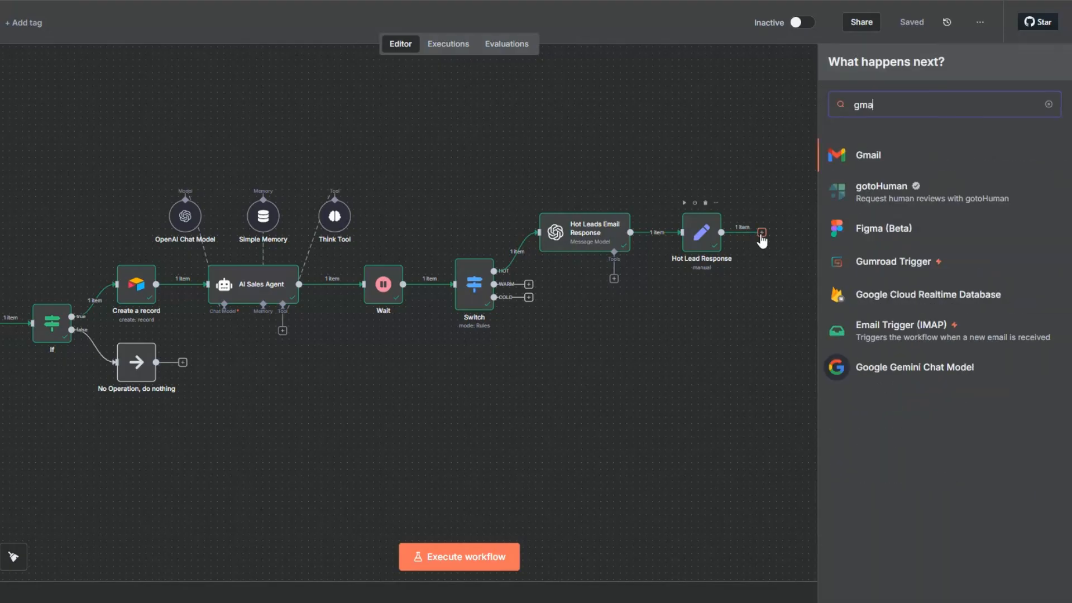
click(872, 160)
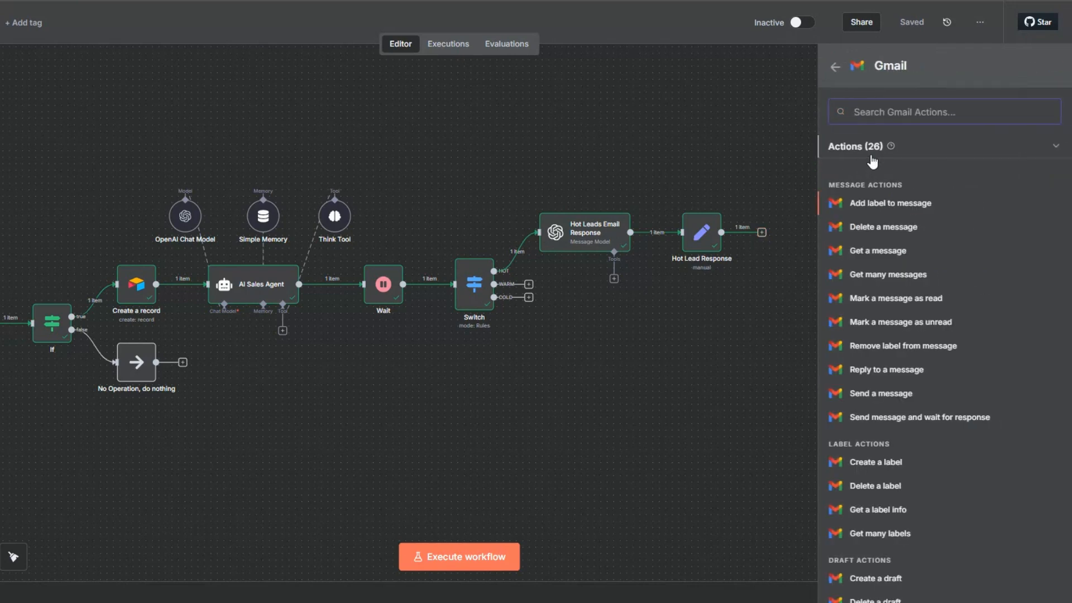
click(896, 371)
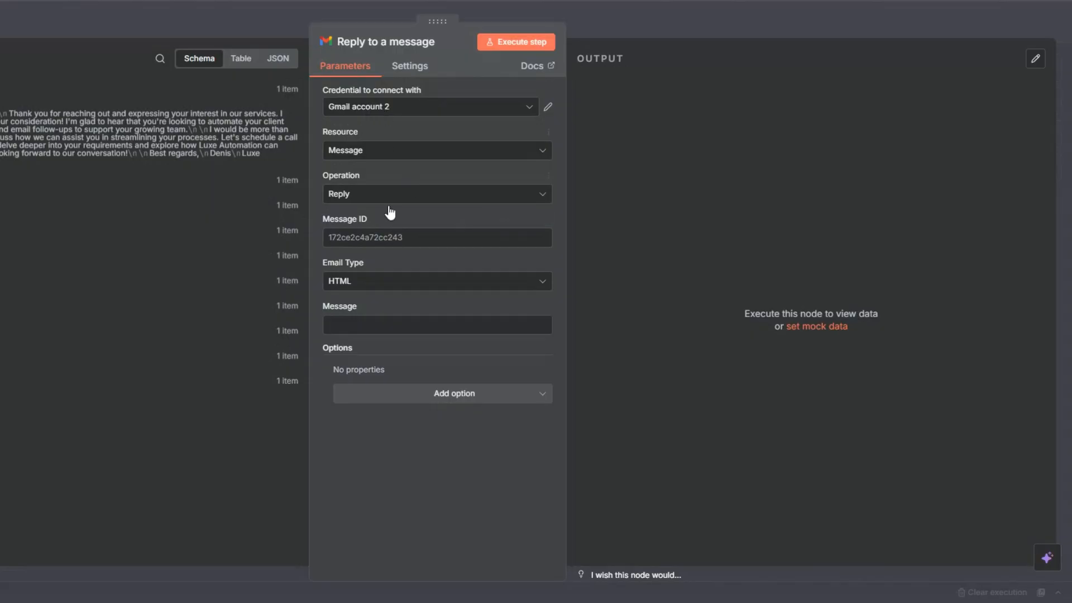
Map the Gmail Trigger's id into the Message ID of the Reply to a message node
click(383, 238)
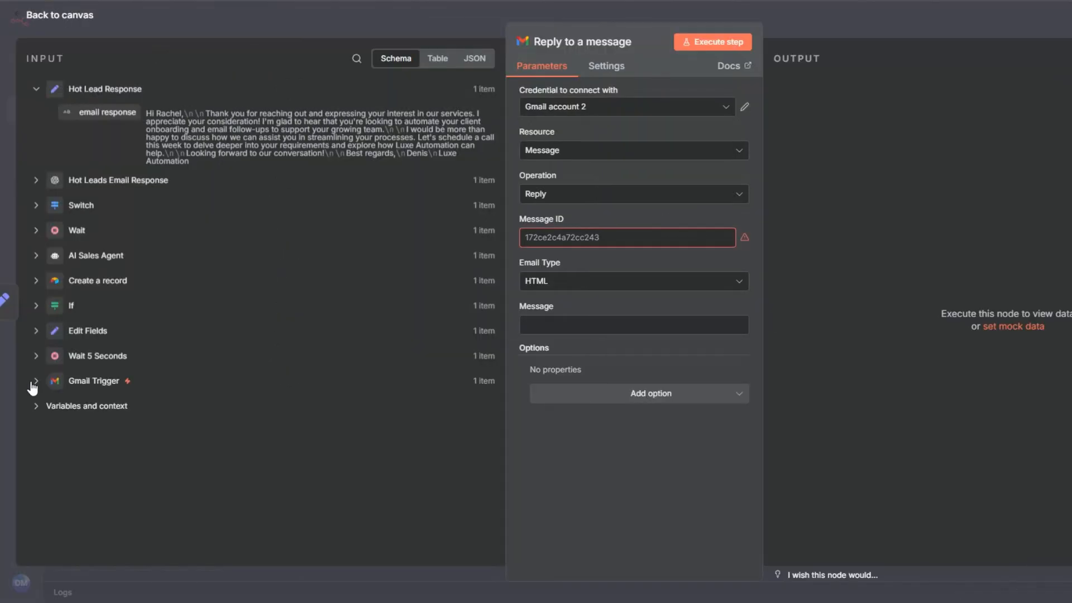
click(35, 382)
scroll(88, 193, down, 4)
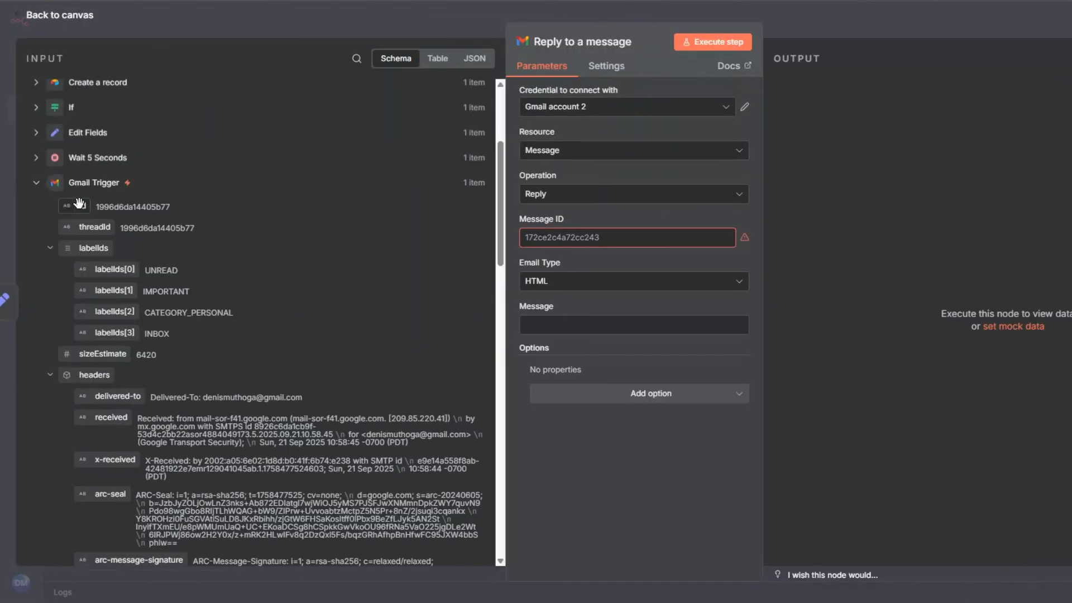
drag(80, 203, 553, 240)
click(544, 294)
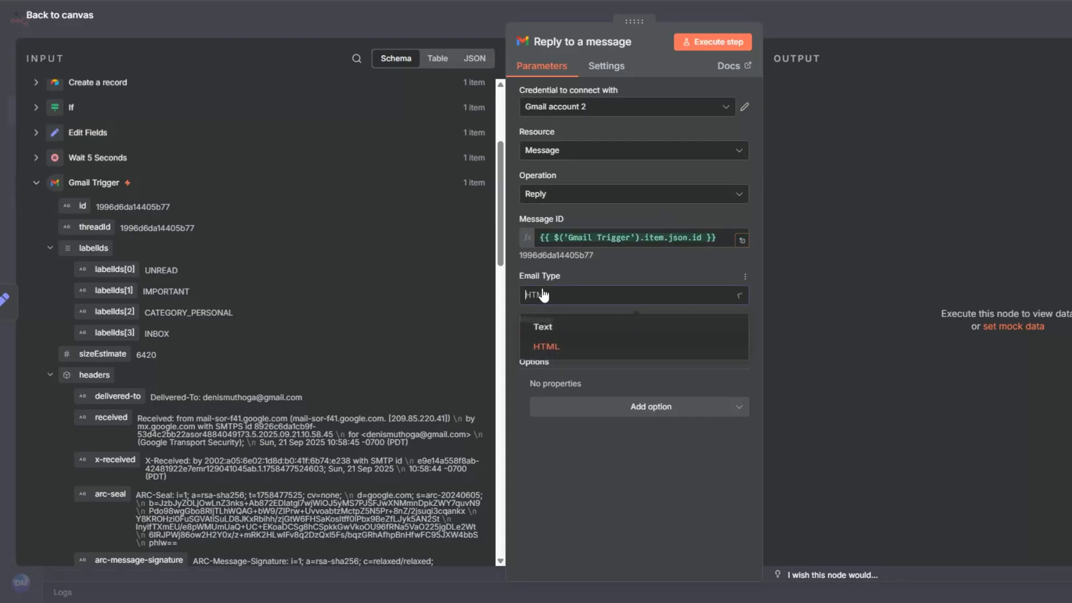
click(544, 327)
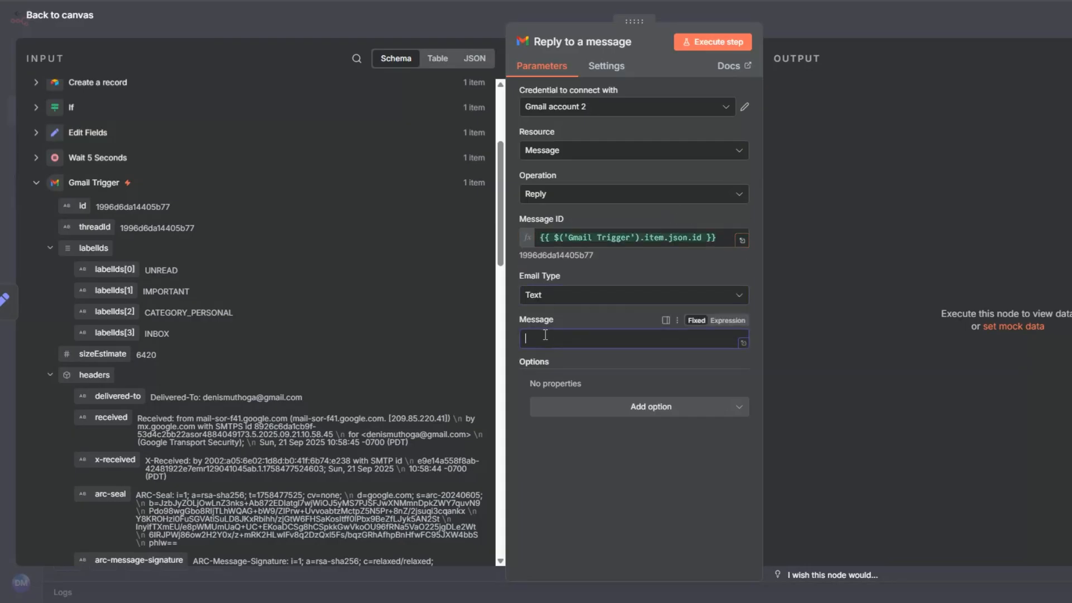
scroll(253, 277, up, 4)
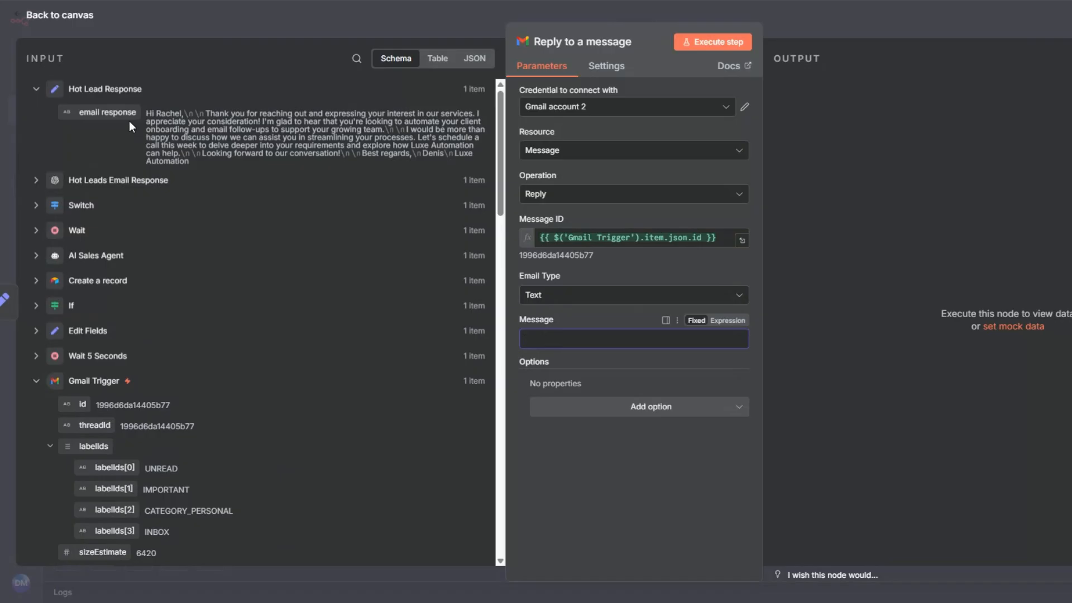
drag(129, 121, 603, 339)
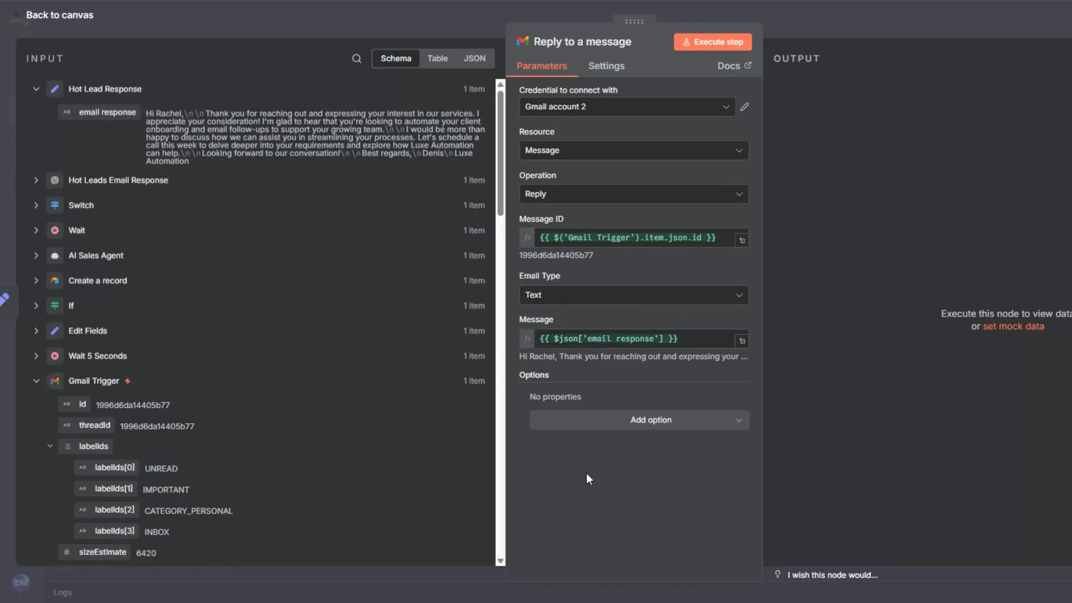
Add the Append n8n Attribution option, turn it off, and run the Reply to a message node
click(599, 427)
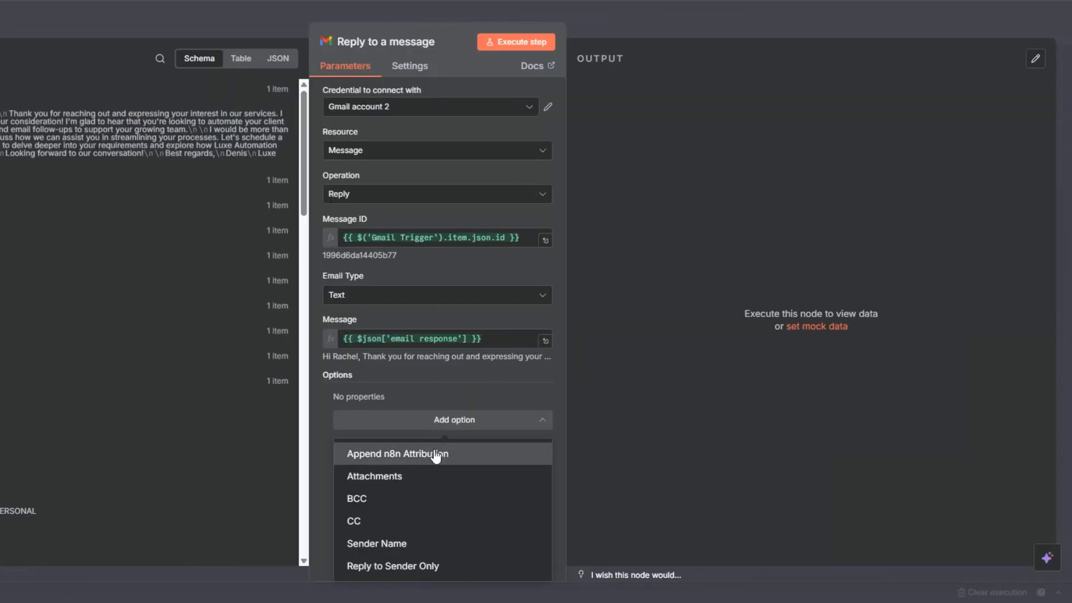
click(632, 450)
click(435, 453)
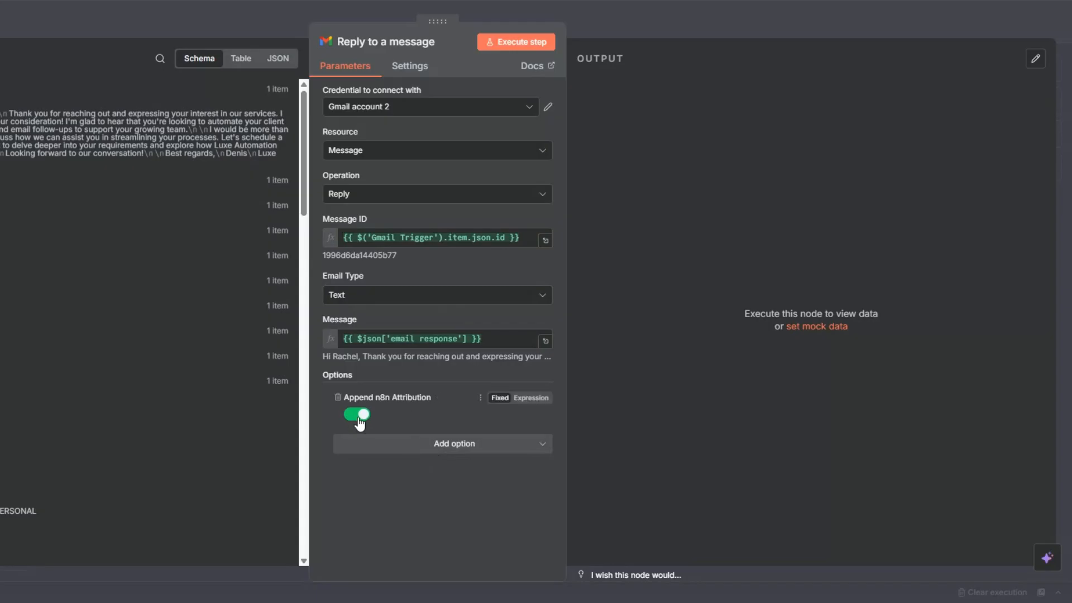
click(362, 418)
click(528, 42)
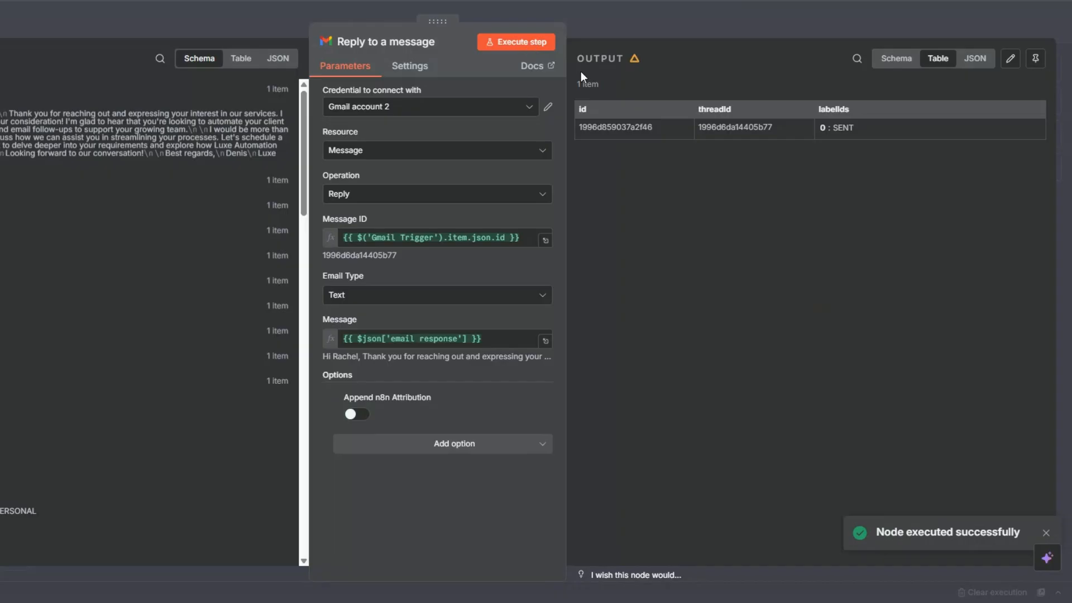
click(524, 43)
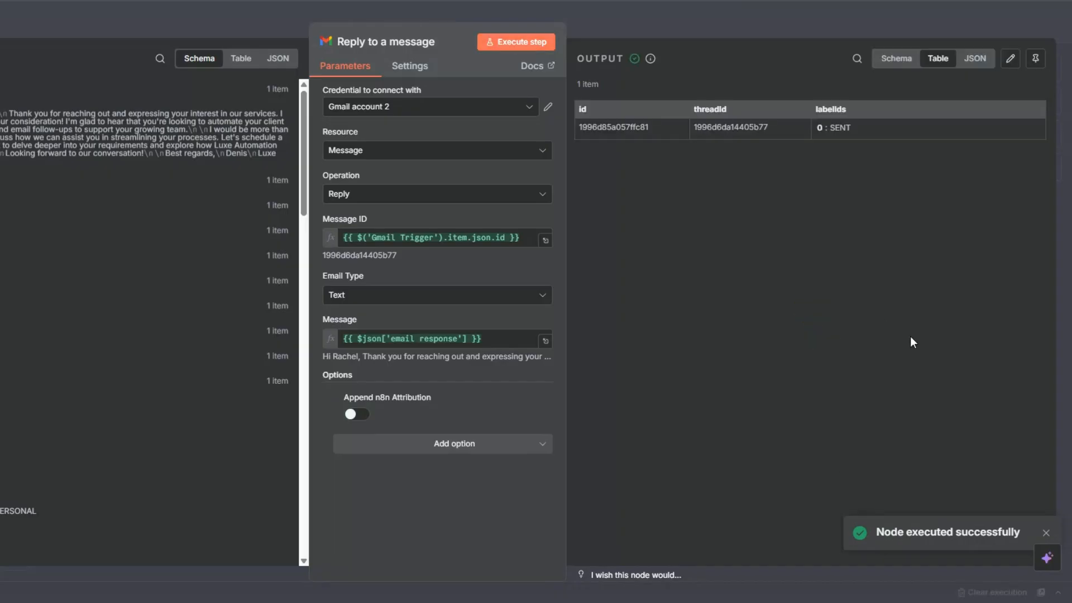
key(Escape)
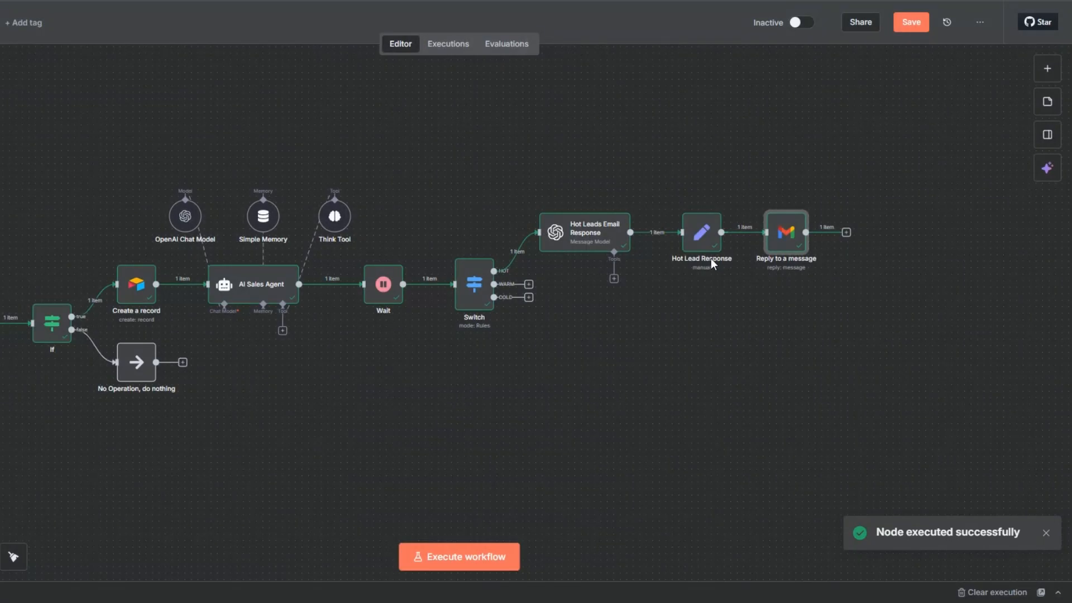
Rename the Reply to a message node to Send Hot Lead Response
key(F2)
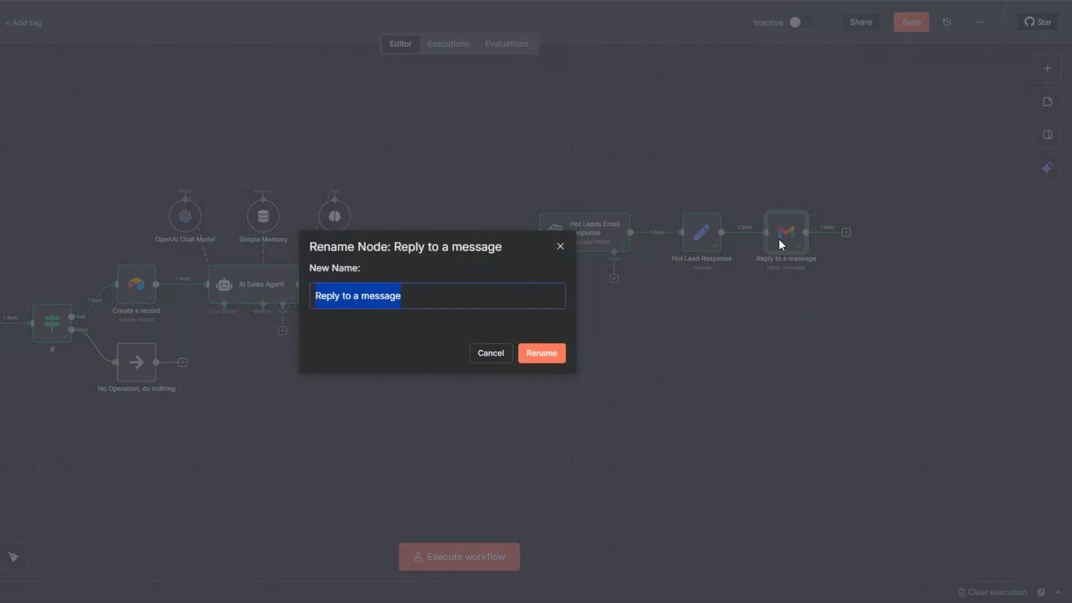
text(Send Hot Lead Response)
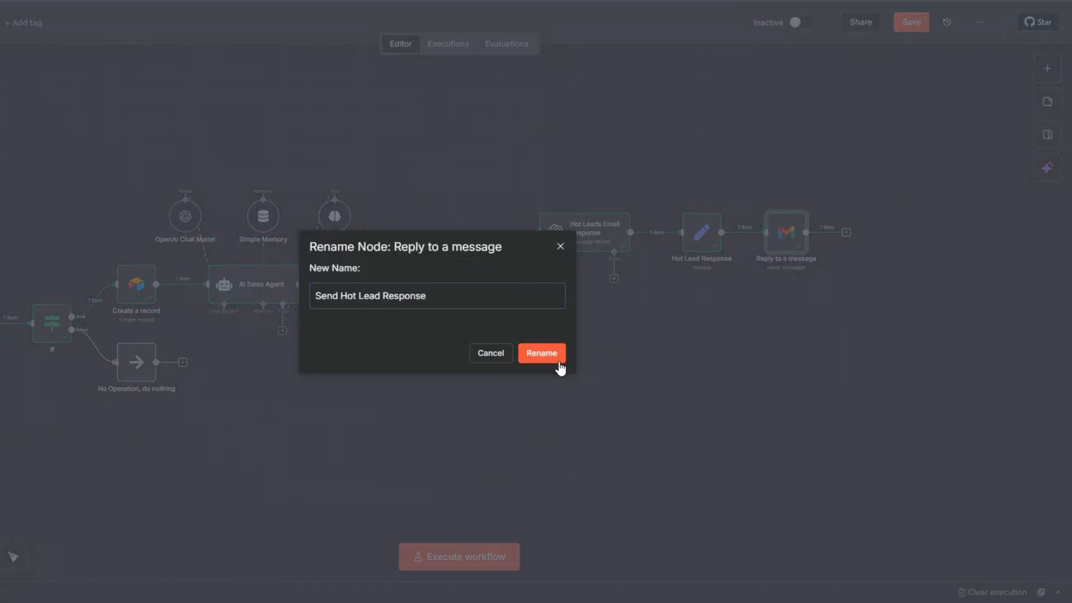
click(556, 361)
Add a Gmail Add label to message node after Send Hot Lead Response
click(846, 233)
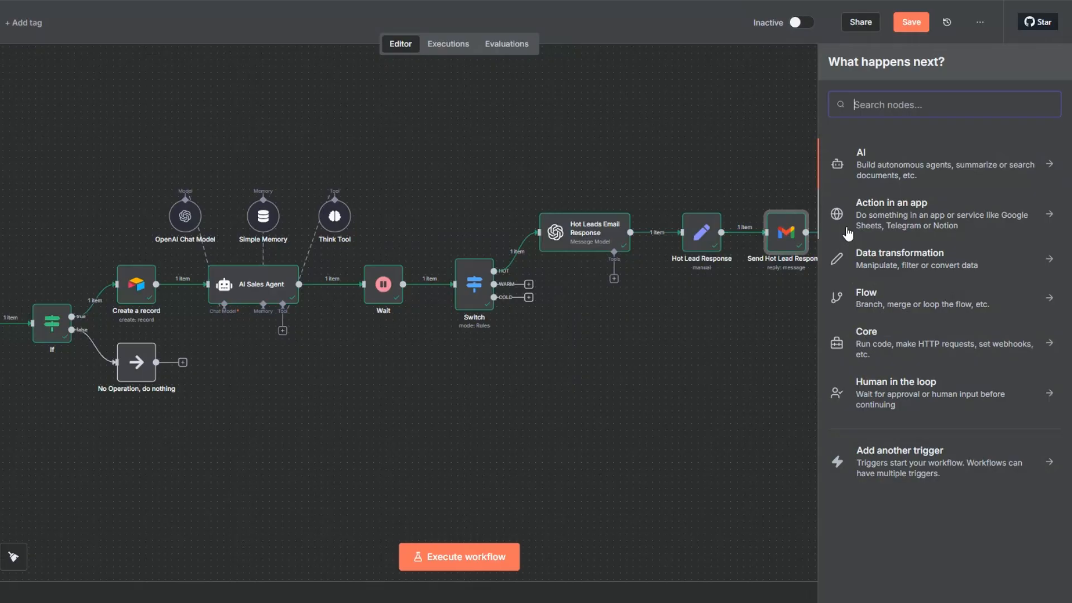
text(gma)
click(881, 156)
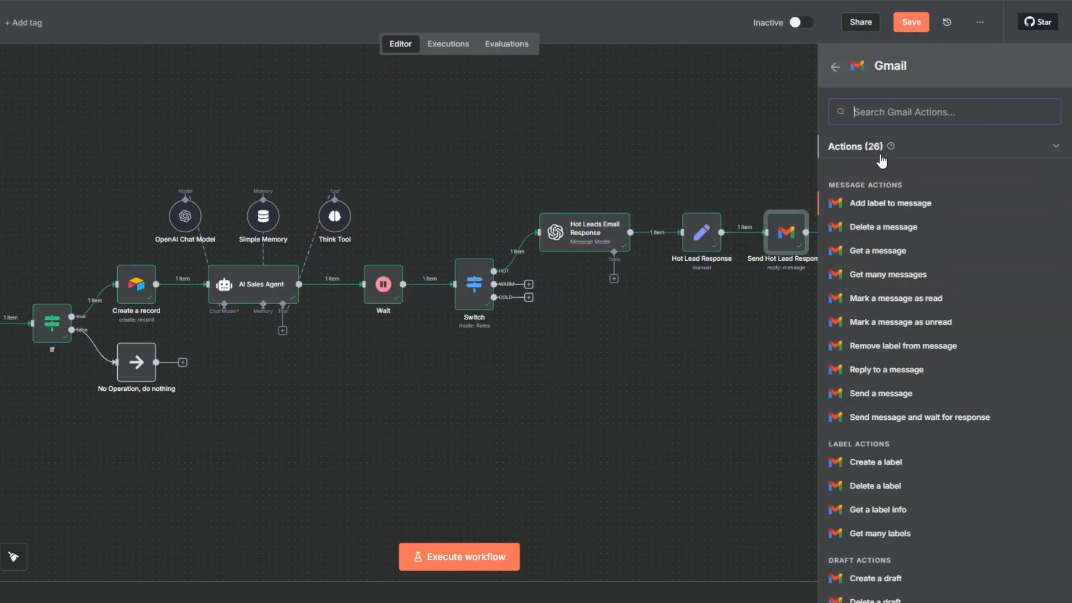
click(890, 204)
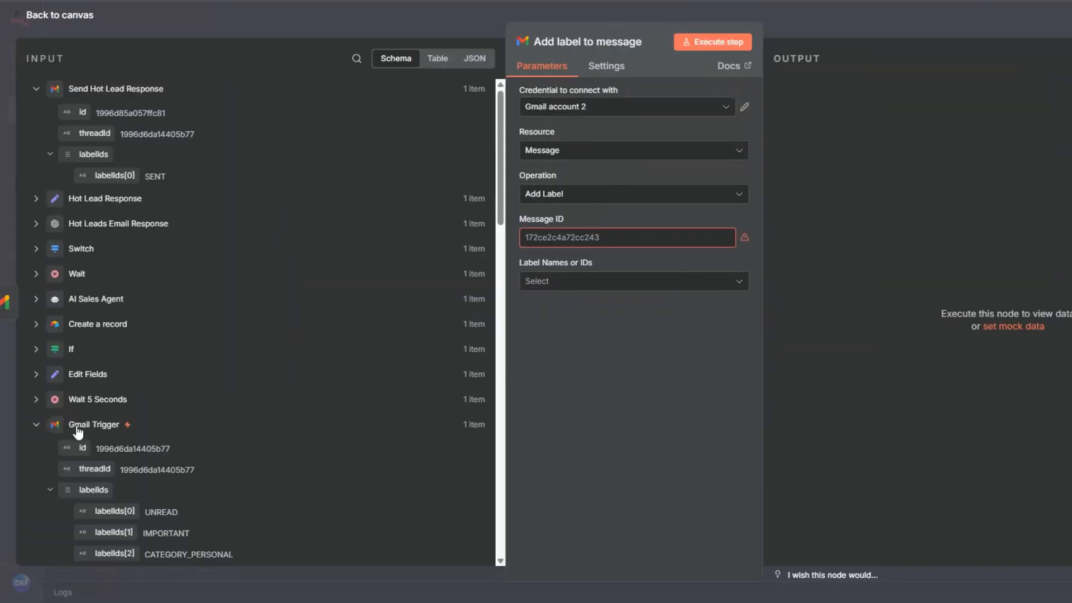
Set the Message ID to {{ $('Gmail Trigger').item.json.id }} with the Hot Leads label, and run the Add label to message node
click(562, 242)
text({{ $('Gmail Trigger').item.json.id }})
click(564, 285)
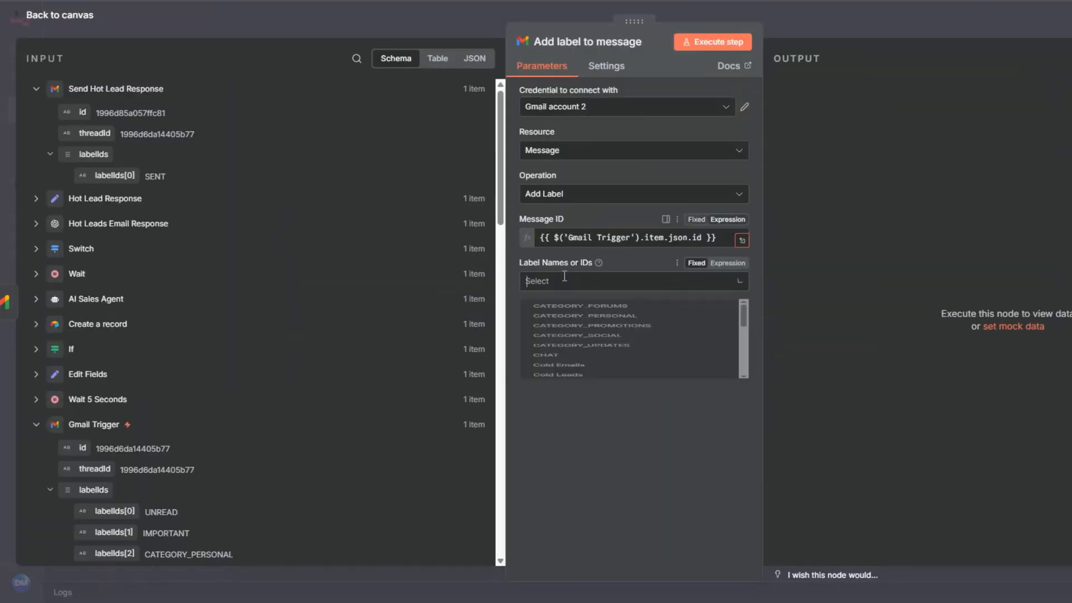
scroll(578, 410, down, 2)
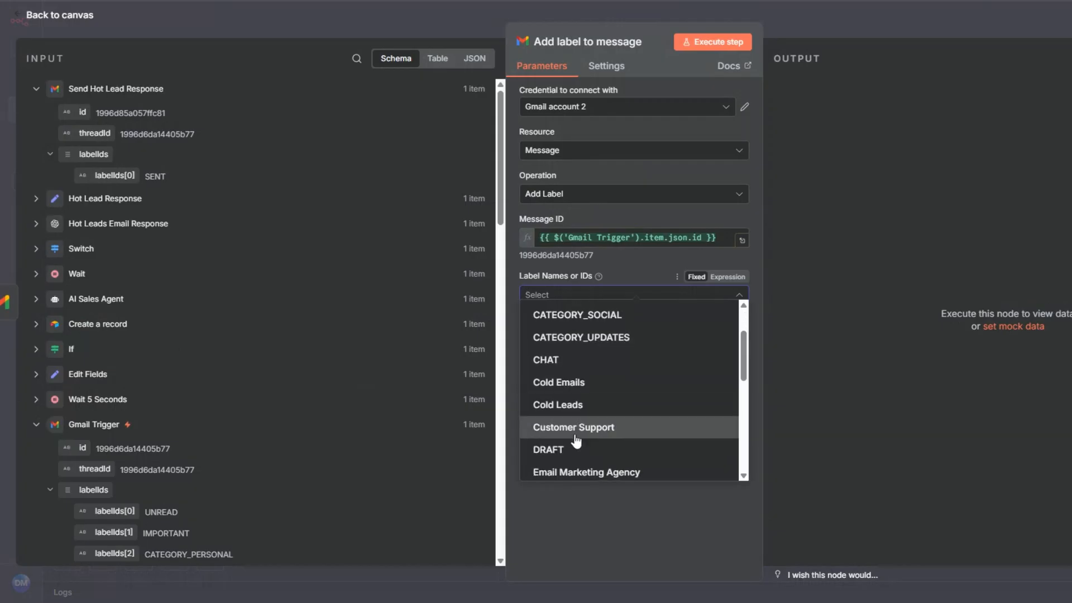
scroll(577, 438, down, 3)
click(561, 344)
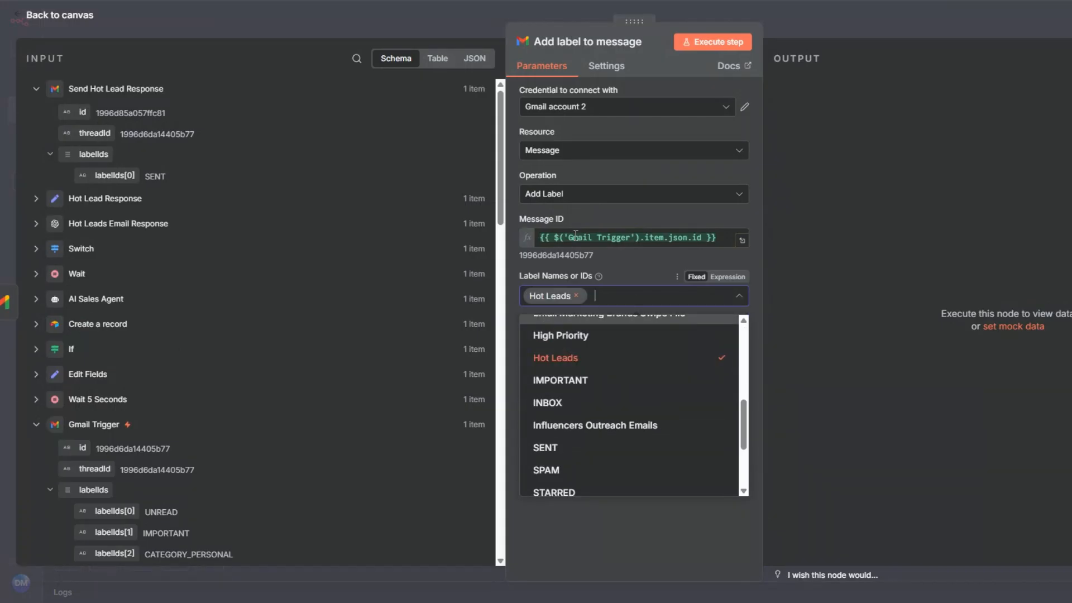
click(712, 42)
key(Escape)
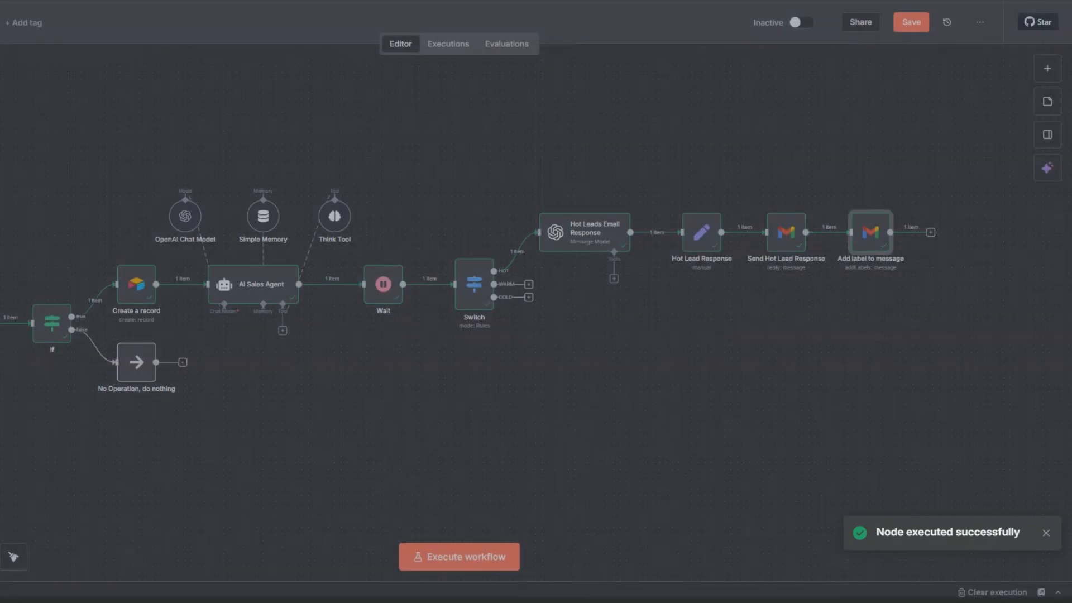
Add an Airtable Update record node after Add label to message
click(930, 233)
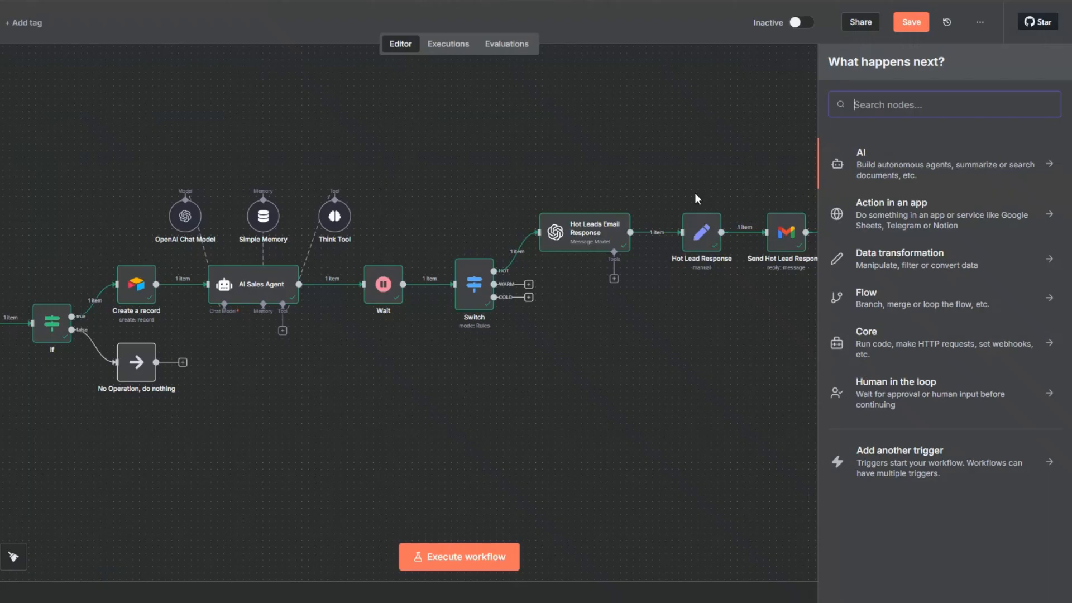
text(airt)
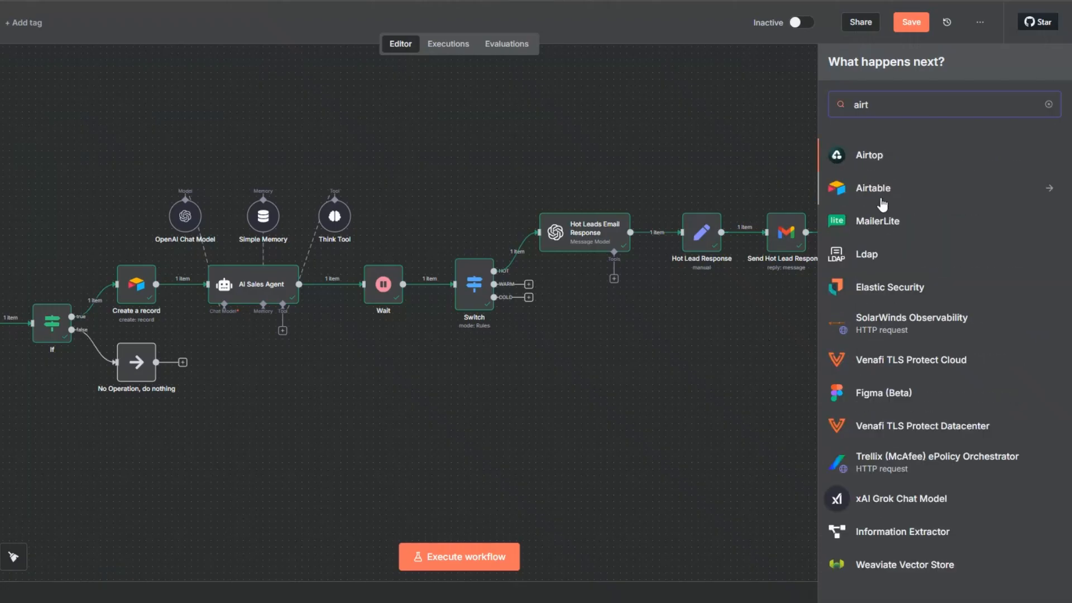
click(882, 204)
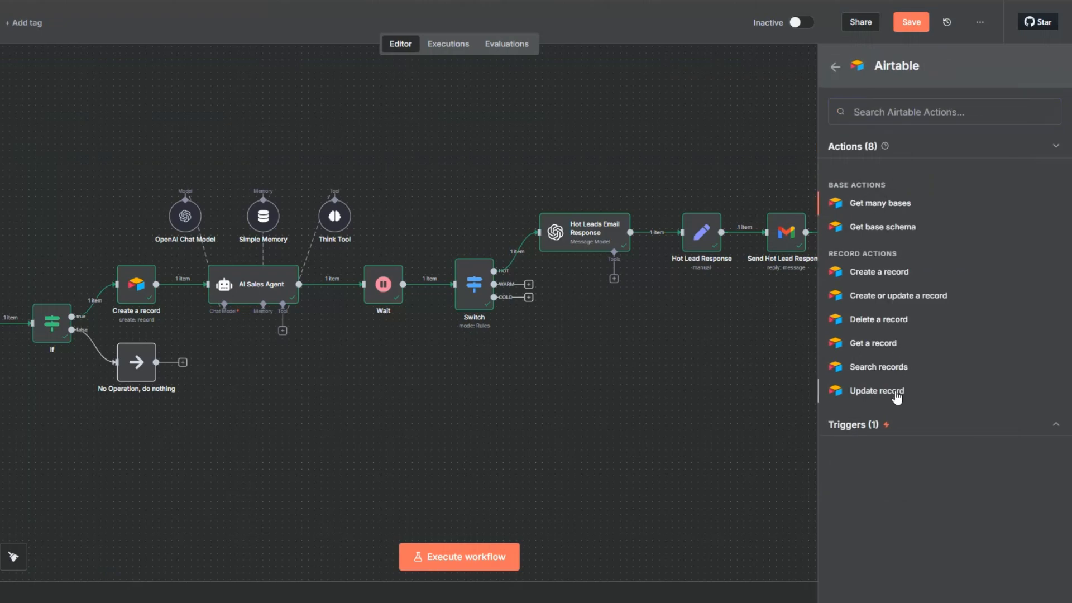
click(897, 394)
Point the Update record node to the Leads table of the Sales Leads Base
click(404, 244)
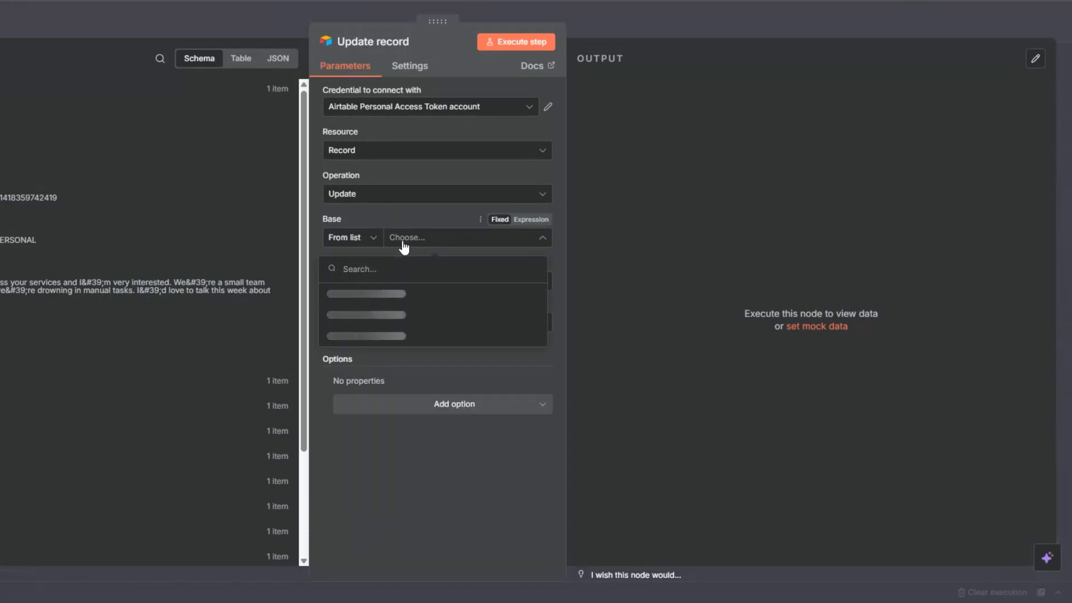
scroll(371, 380, down, 3)
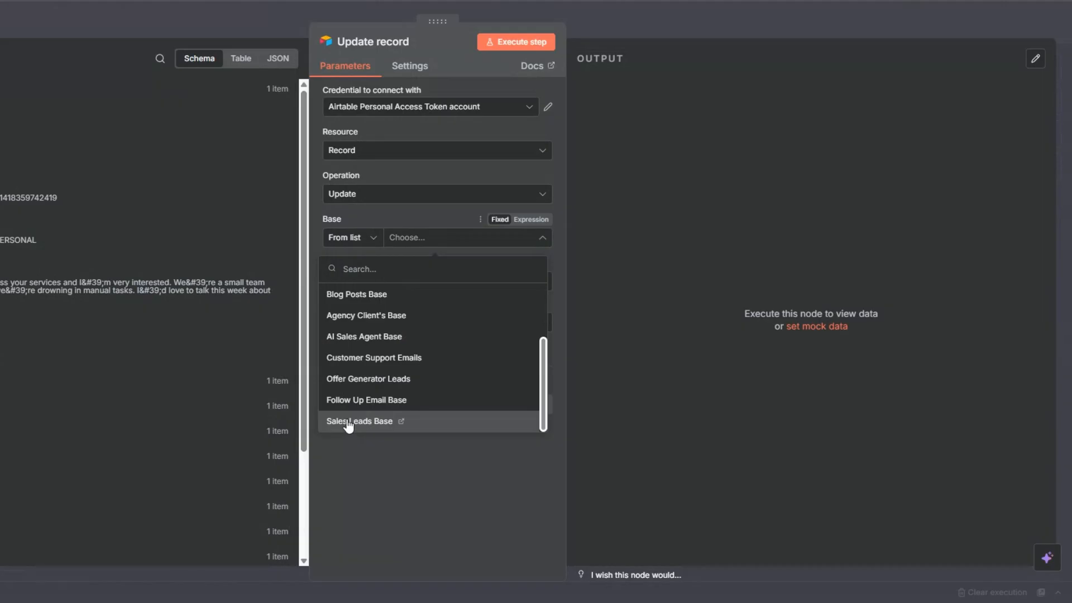
click(348, 422)
click(407, 281)
click(349, 334)
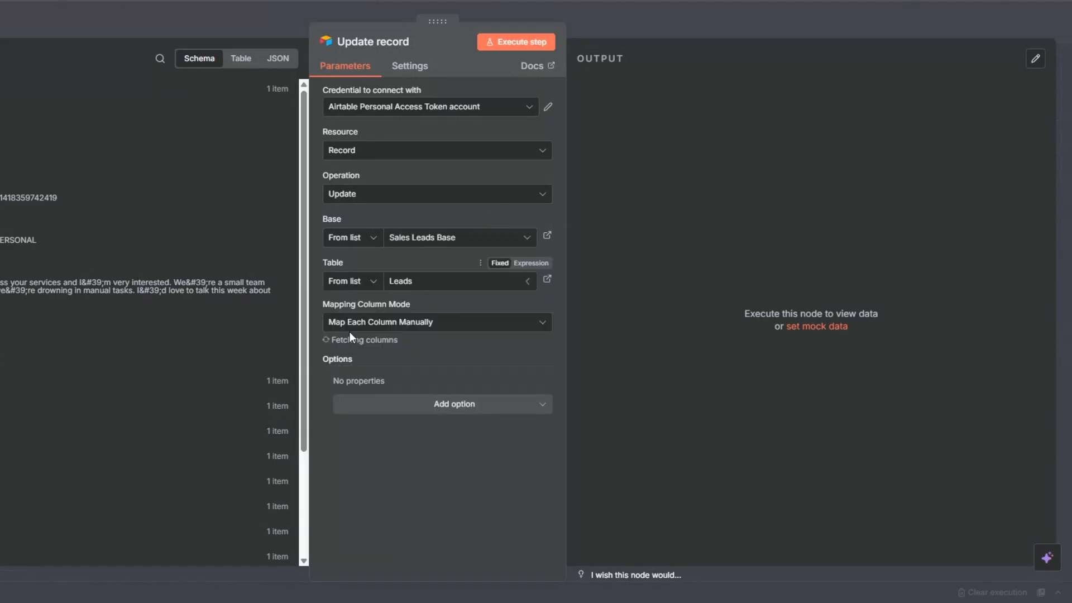
Map the id from Create a record as the matching id and set Lead Status to HOT
scroll(350, 333, down, 3)
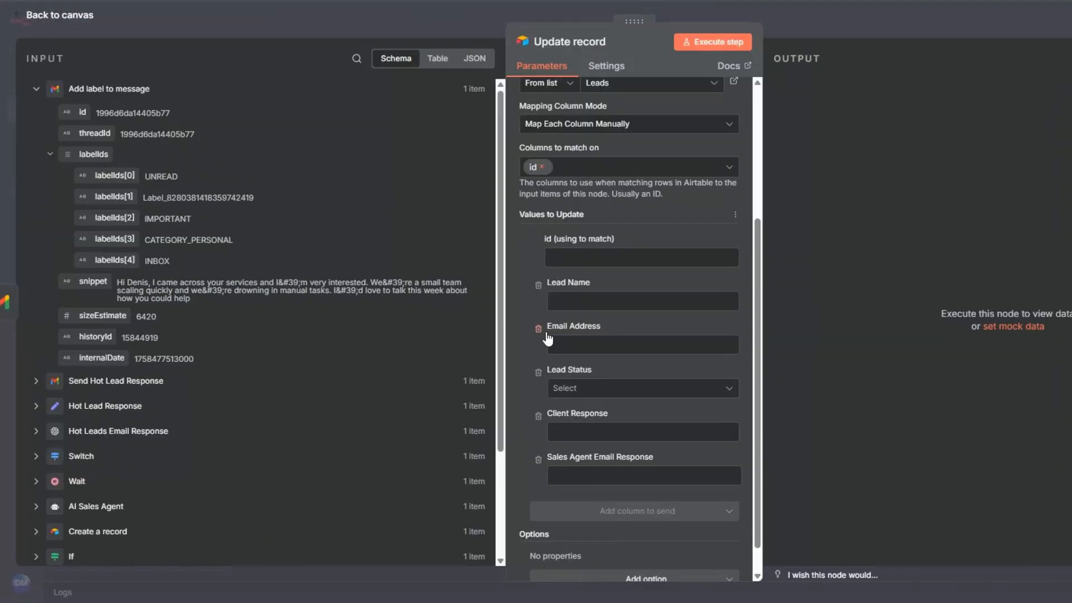
click(575, 257)
scroll(118, 333, down, 4)
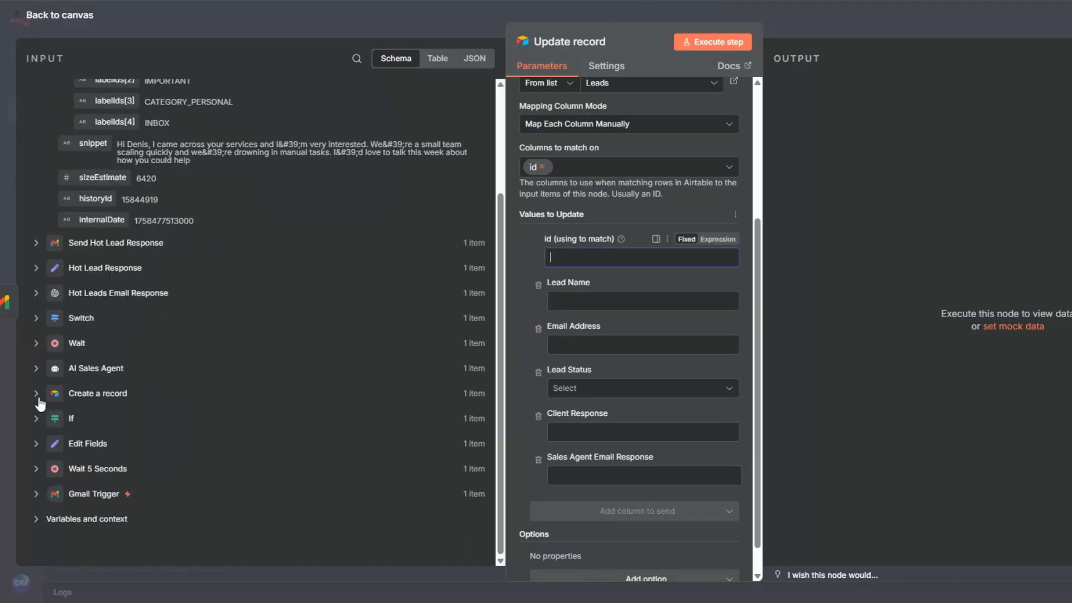
click(36, 327)
drag(82, 351, 552, 258)
click(580, 418)
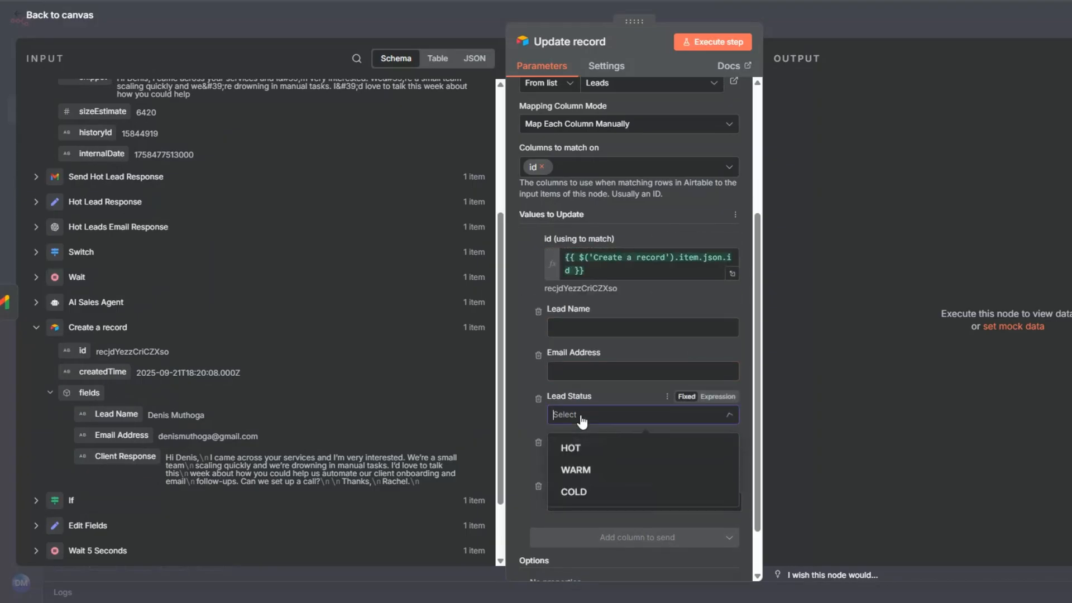
click(584, 449)
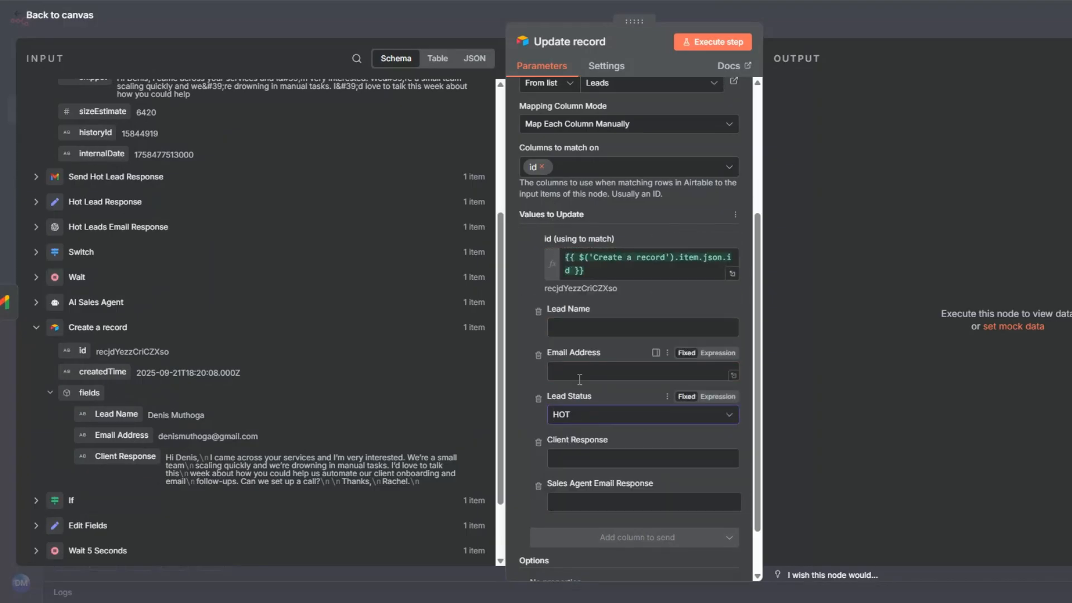
Map Sales Agent Email Response to {{ $('Hot Lead Response').item.json['email response'] }} and run the Update record node
scroll(580, 379, down, 1)
scroll(254, 345, up, 4)
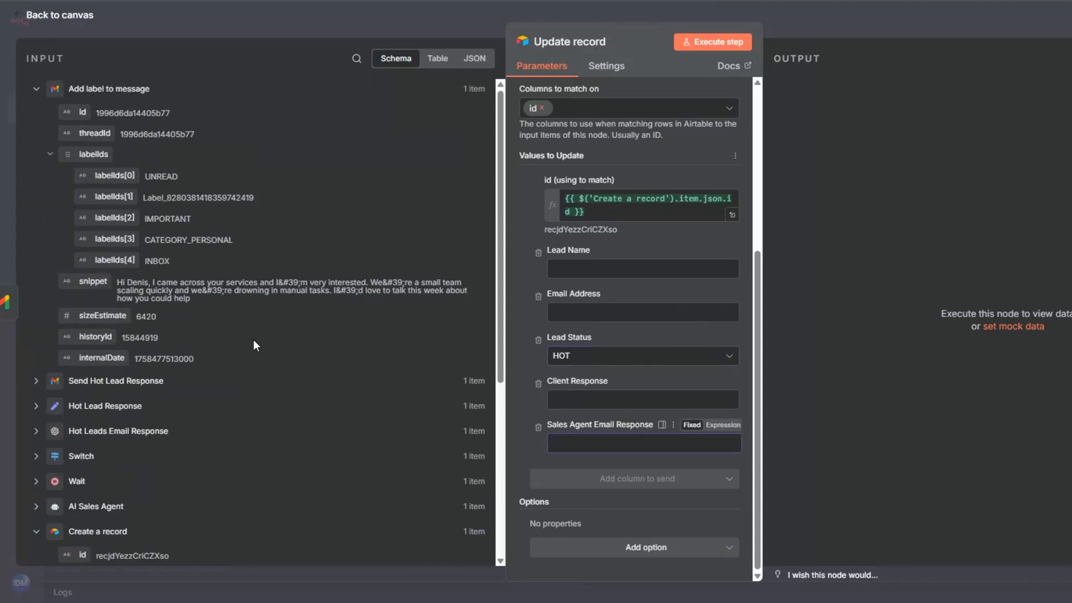
click(37, 407)
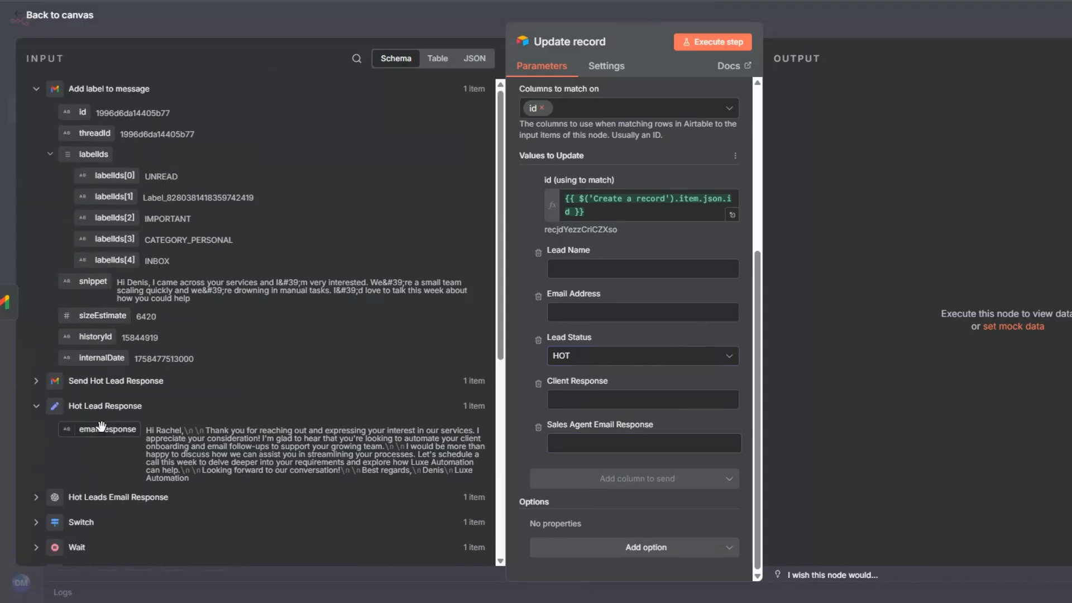
drag(101, 426, 580, 443)
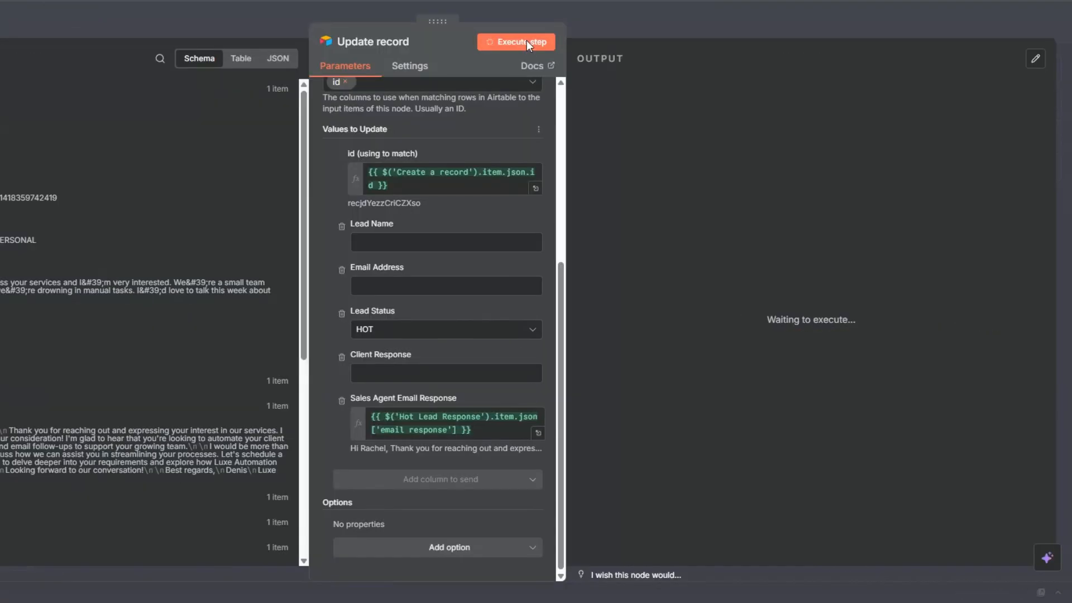
click(528, 41)
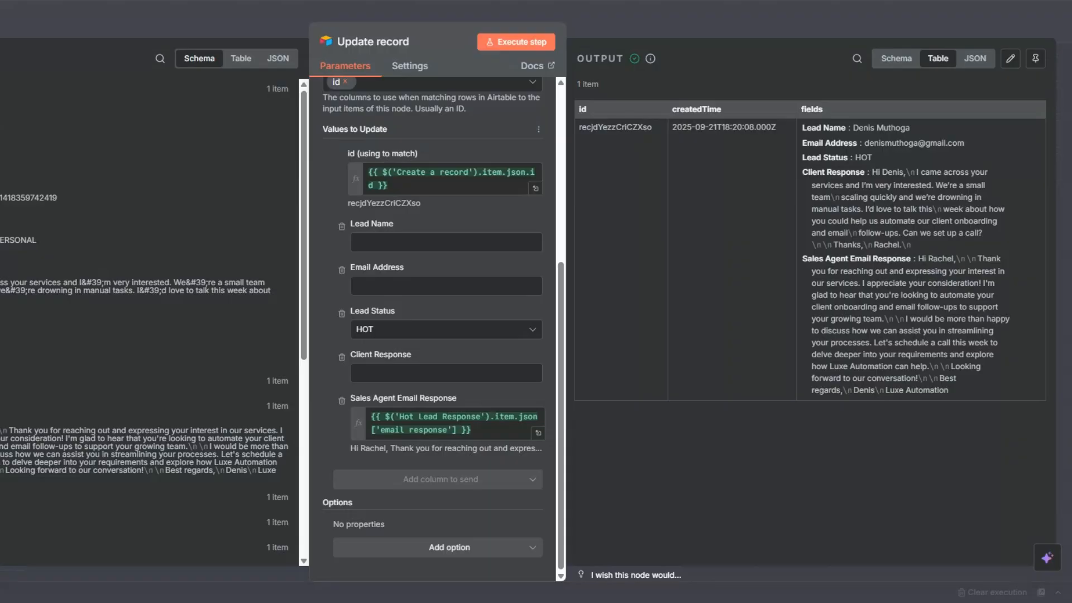
key(Escape)
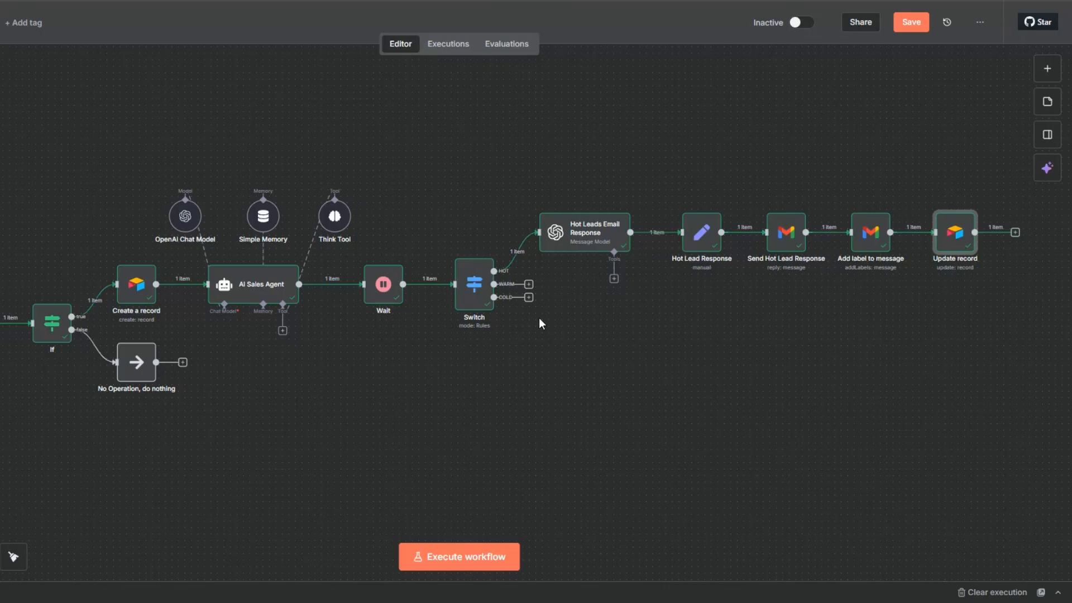
Duplicate the five-node hot lead branch, from Hot Leads Email Response to Update record, twice and place the copies in two rows beneath it
drag(527, 98, 1013, 299)
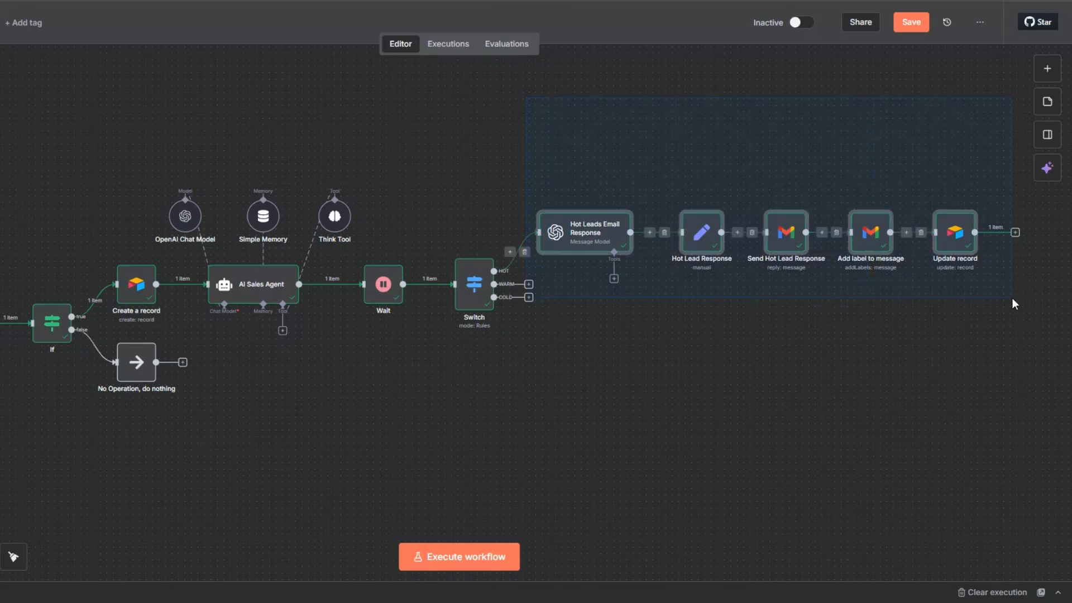
right_click(713, 261)
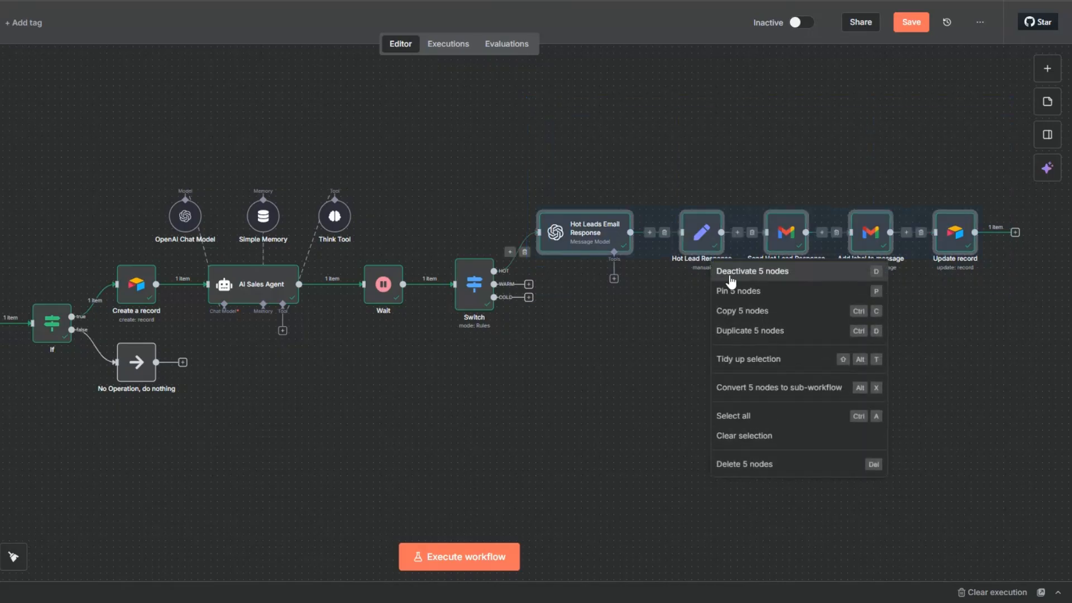
click(743, 330)
drag(1045, 318, 515, 319)
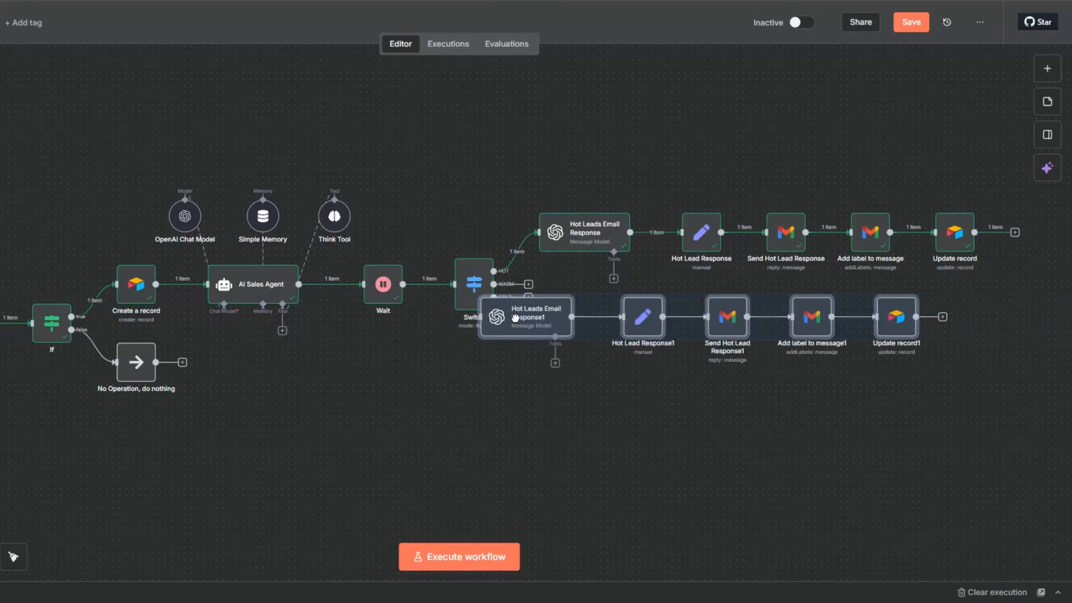
right_click(547, 330)
click(574, 399)
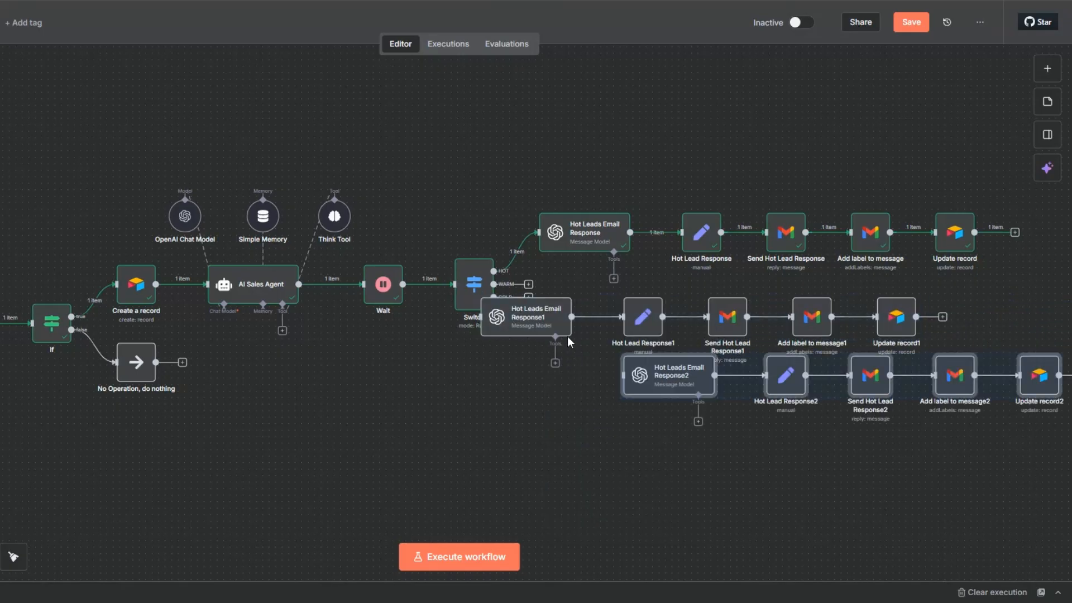
drag(642, 372, 613, 436)
drag(613, 437, 551, 424)
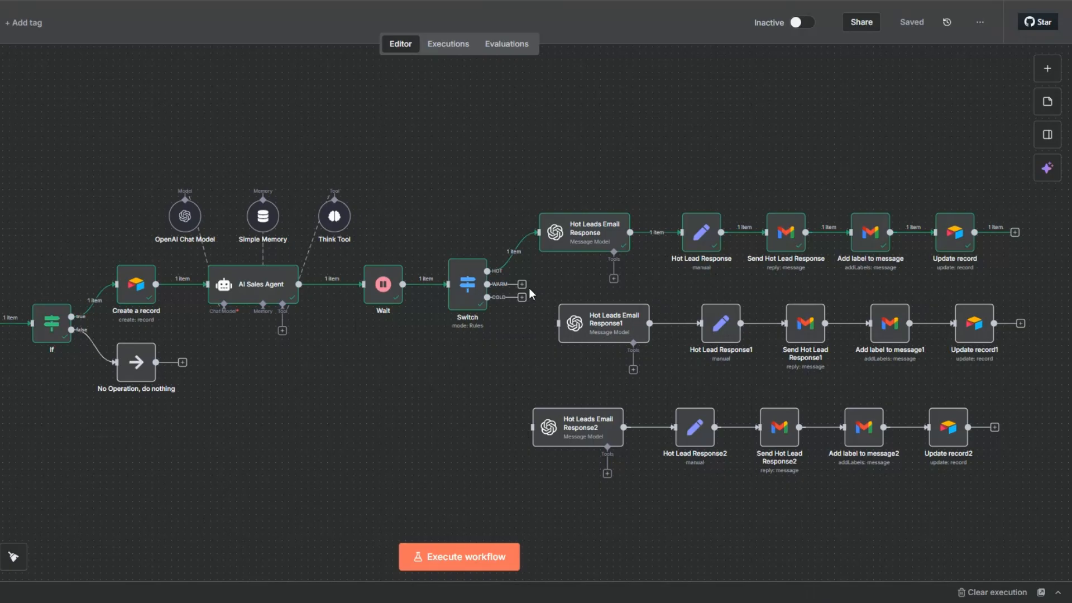
Connect the Switch node's WARM and COLD outputs to the two duplicated branches and save the workflow
drag(523, 286, 531, 427)
key(ctrl+s)
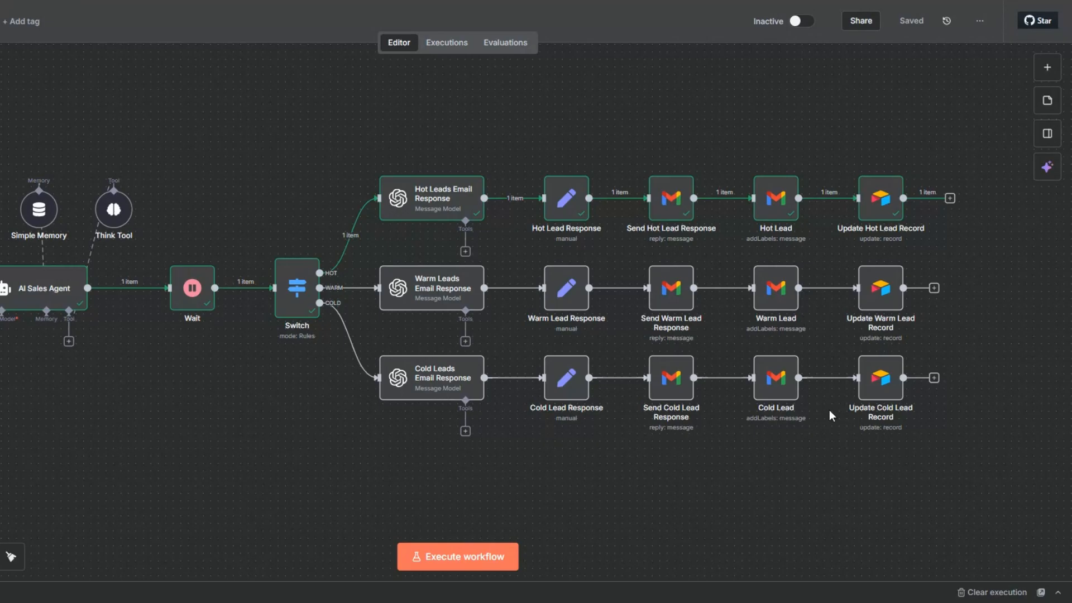
Review the system and user prompts of the Warm Leads Email Response node, including the full user prompt expression
right_click(426, 292)
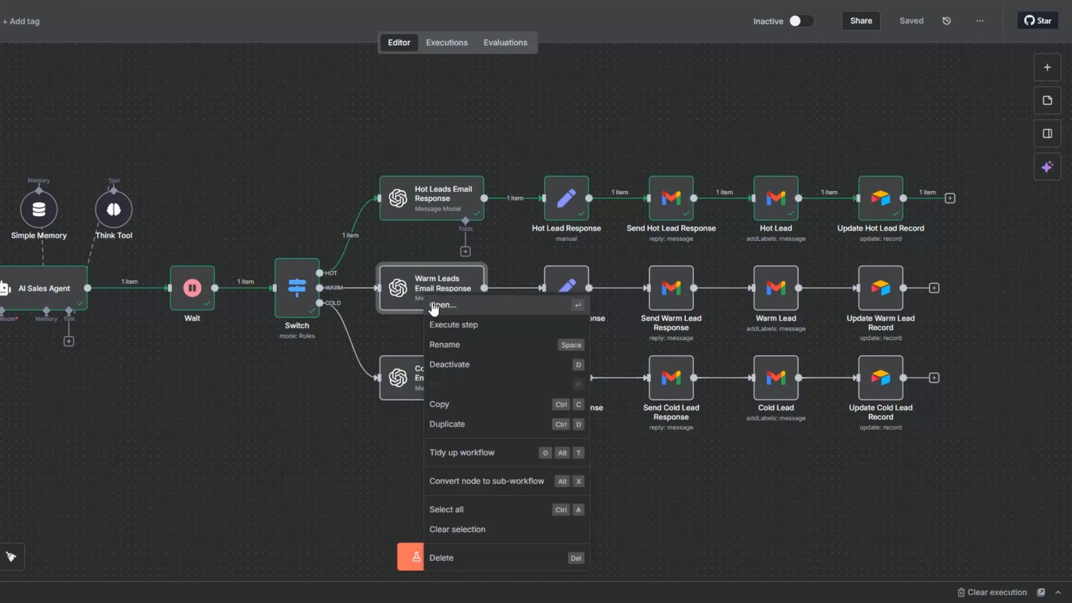
click(433, 306)
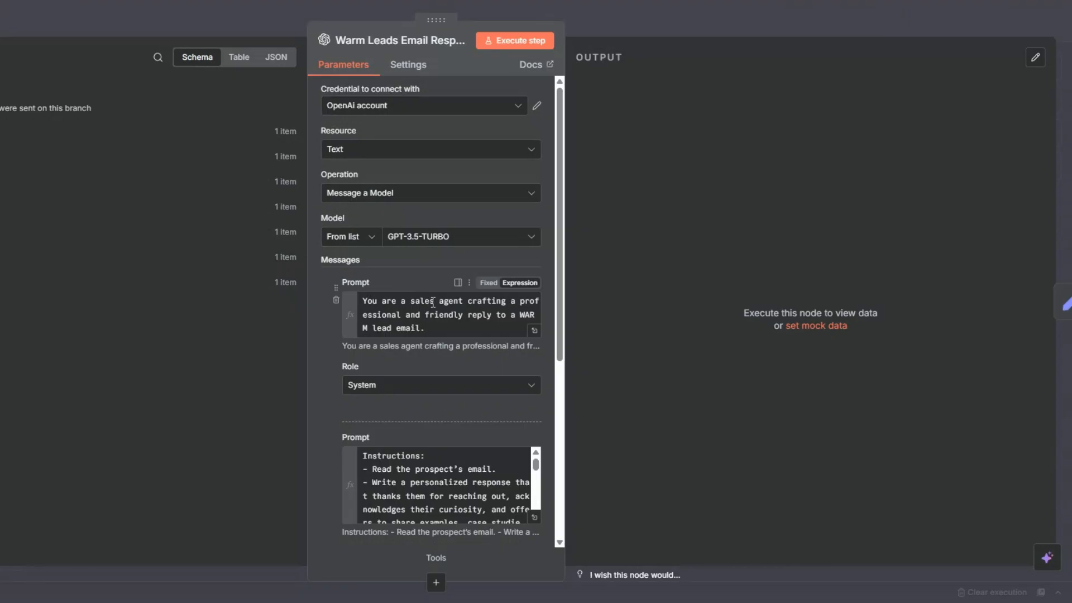
scroll(433, 302, down, 4)
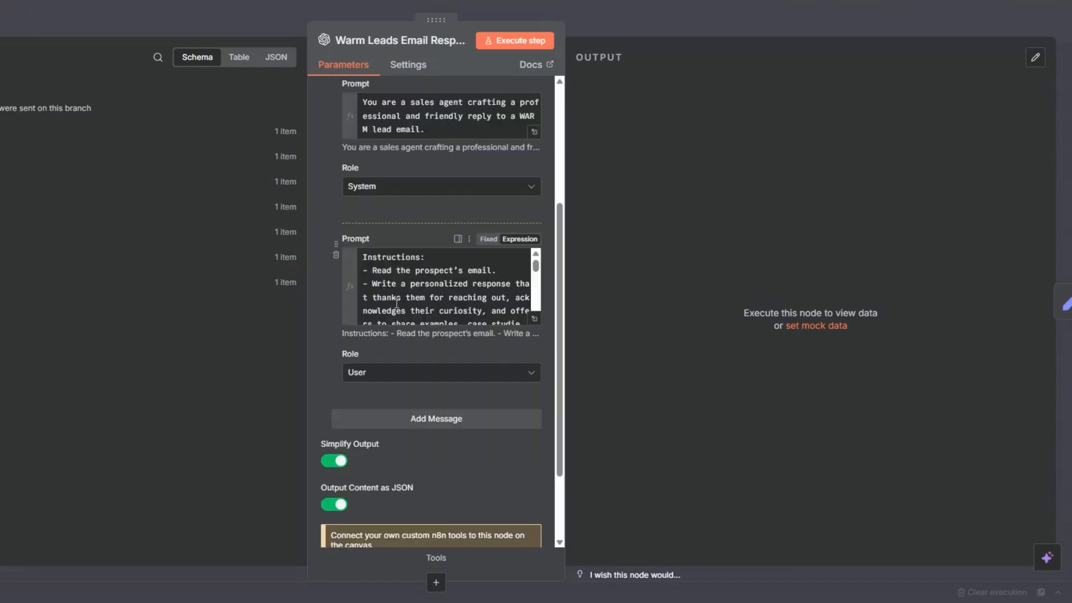
click(534, 318)
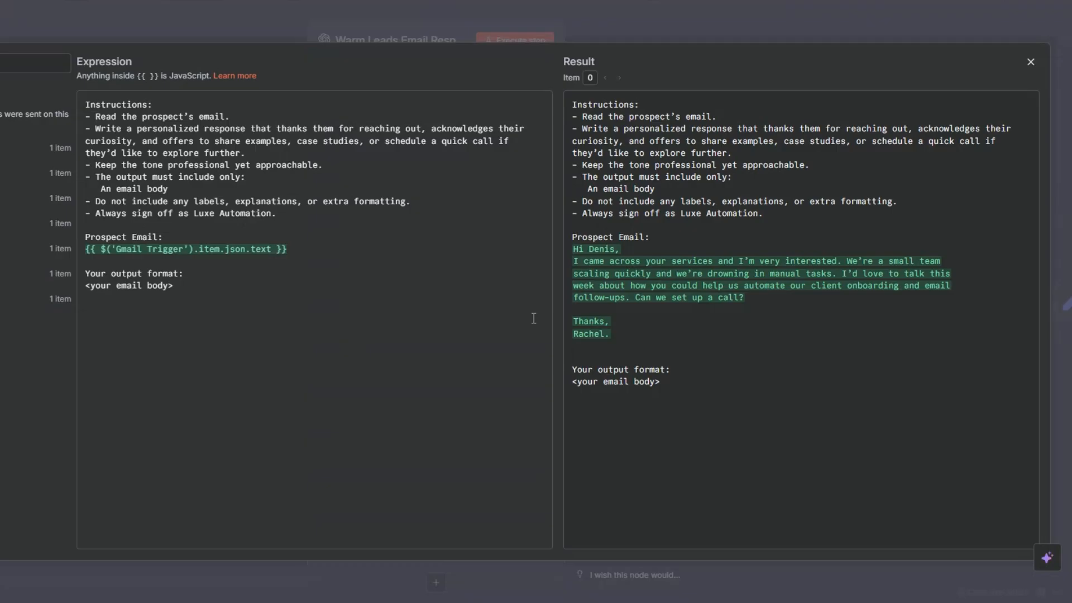
click(320, 261)
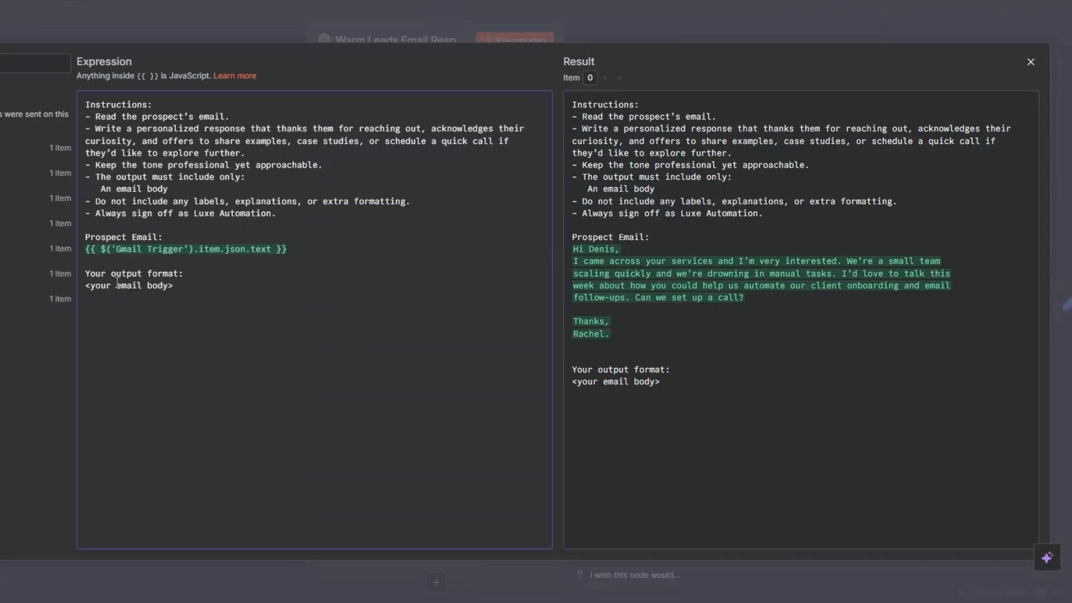
key(Escape)
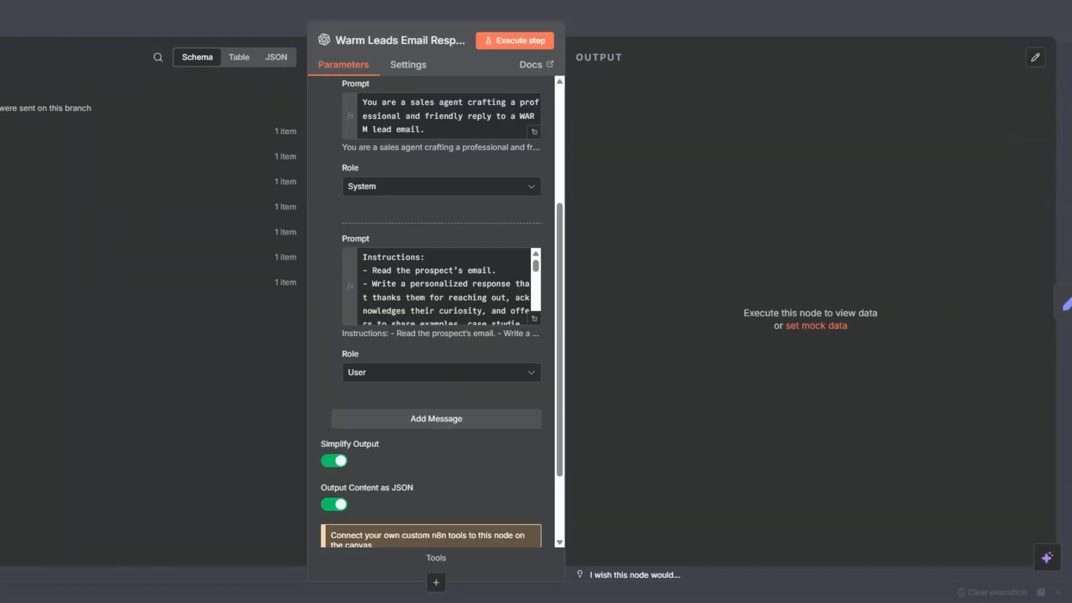
key(Escape)
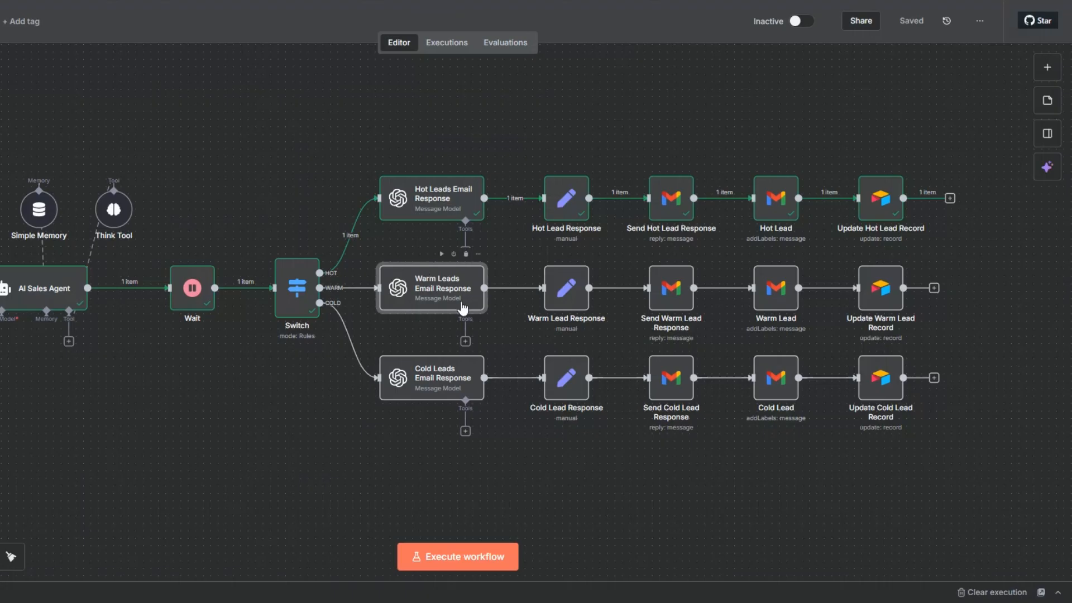
Check the field mapping in the Warm Lead Response node and the reply settings in the Send Warm Lead Response node
right_click(578, 305)
click(592, 316)
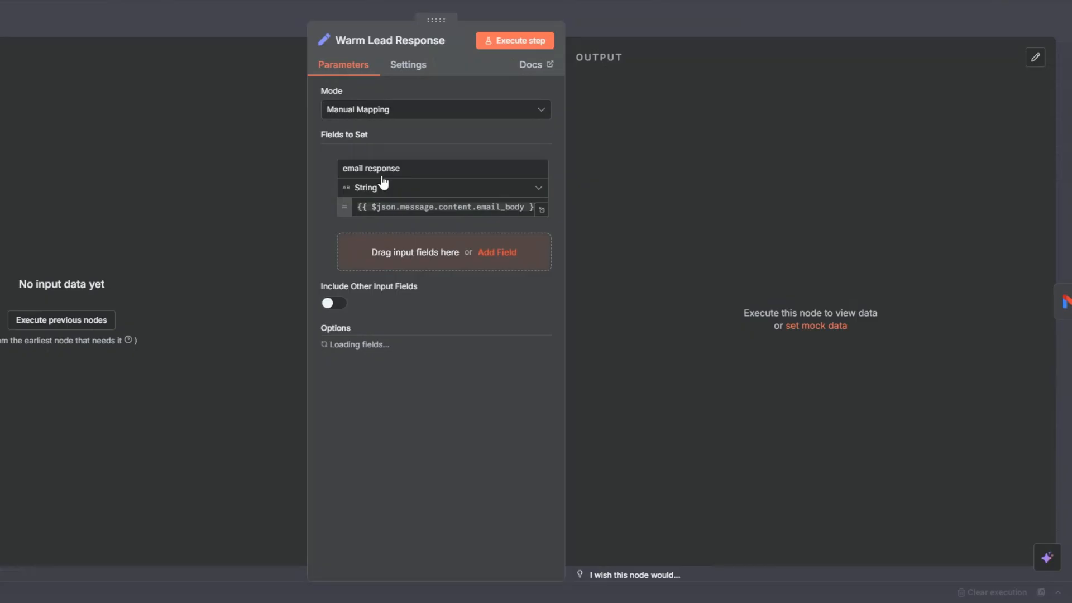
key(Escape)
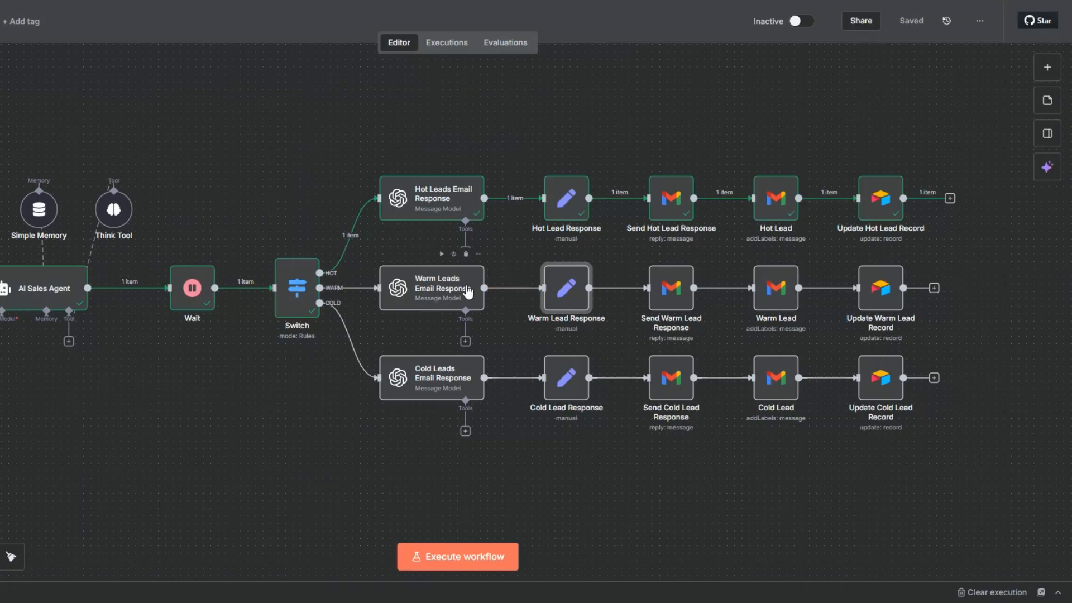
right_click(675, 303)
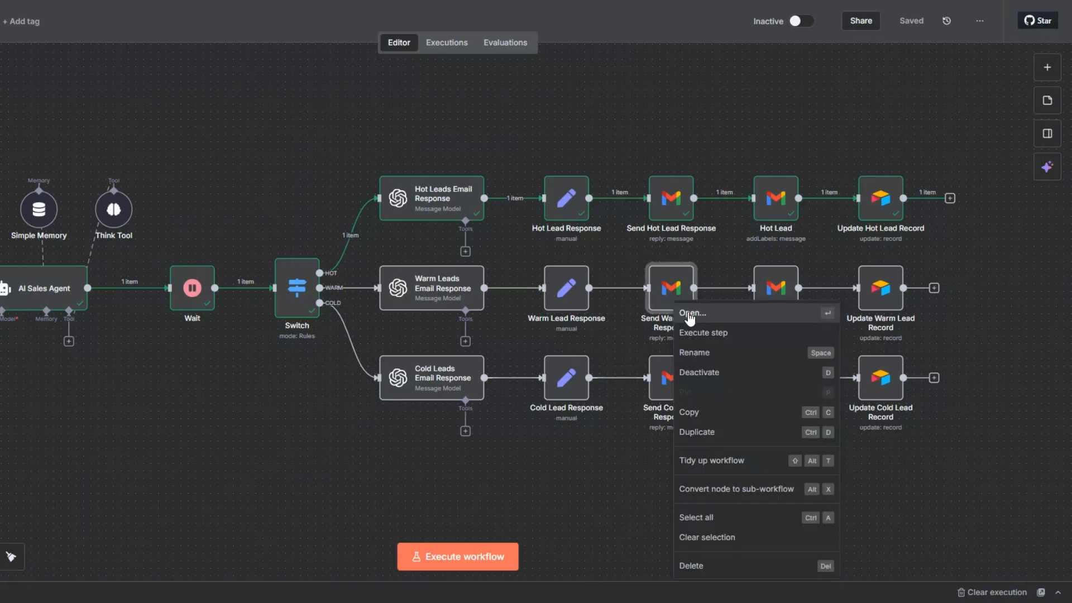
click(690, 313)
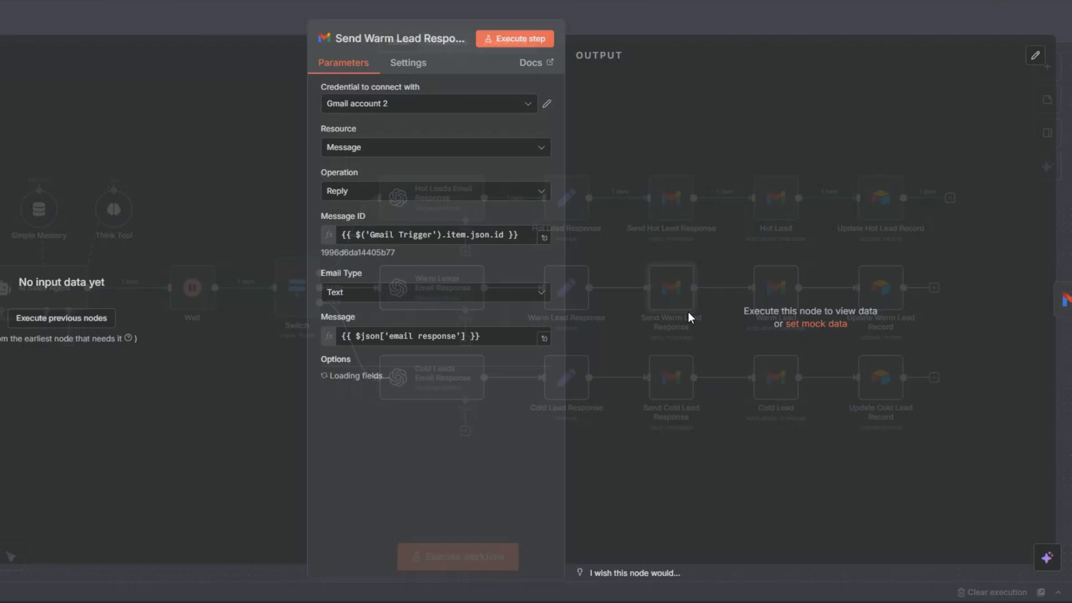
key(Escape)
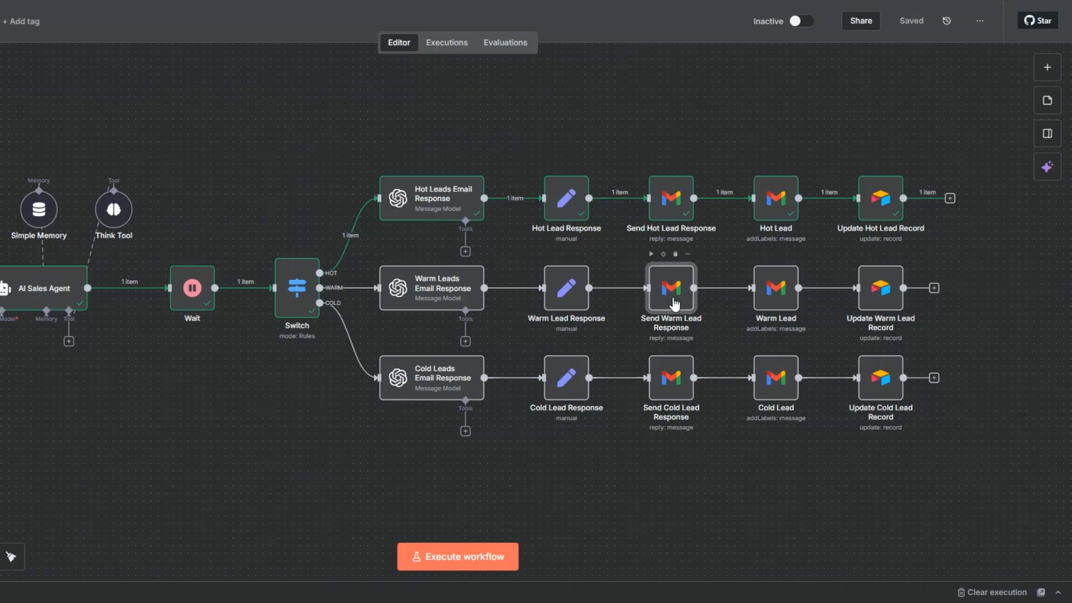
Check the label set in the Warm Lead node and the values mapped in the Update Warm Lead Record node
right_click(768, 297)
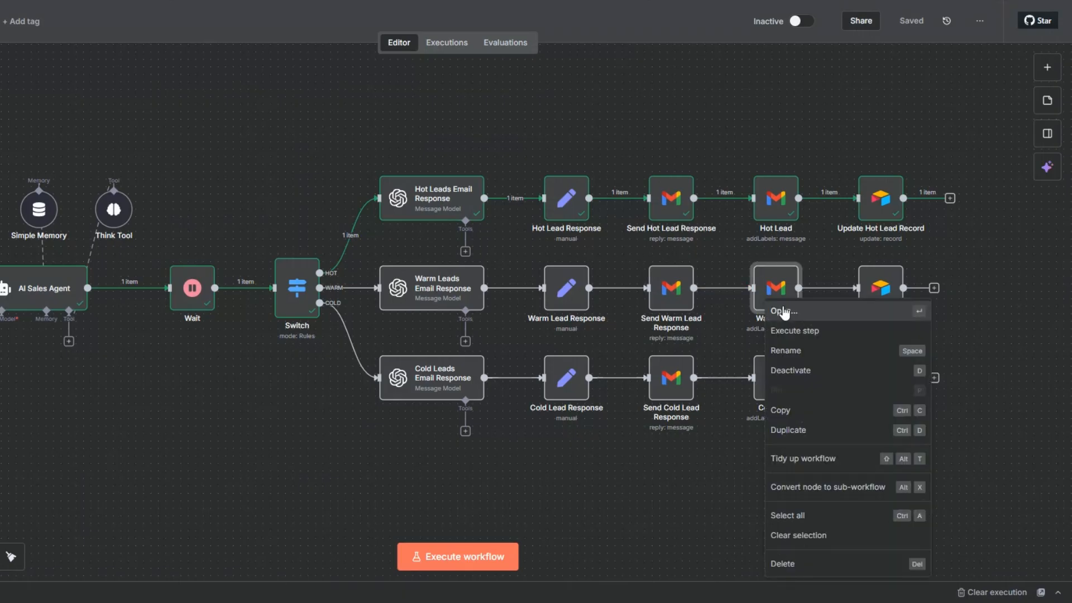
click(785, 312)
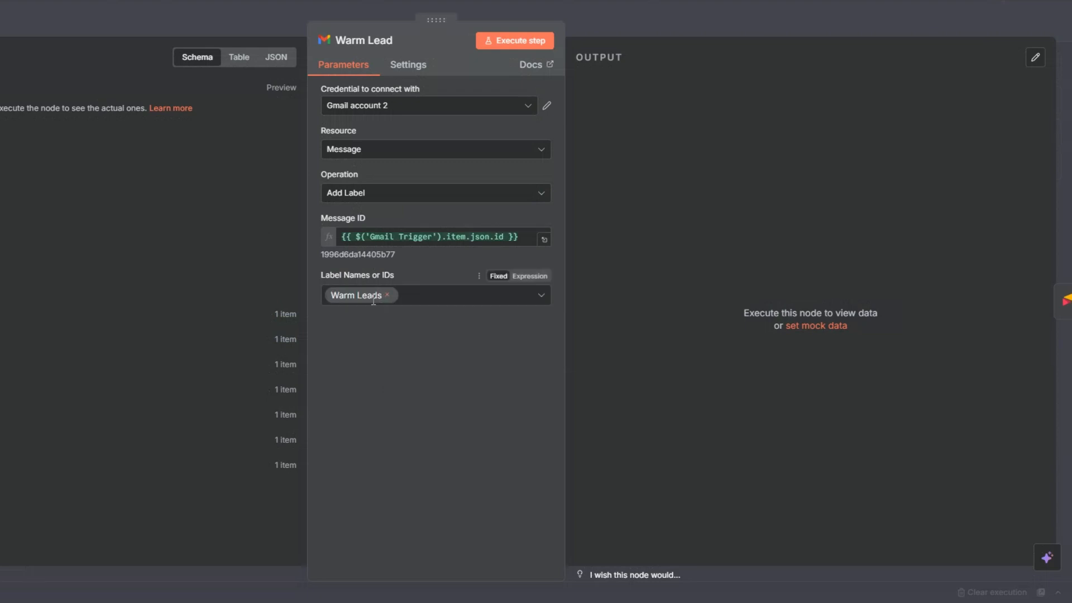
key(Escape)
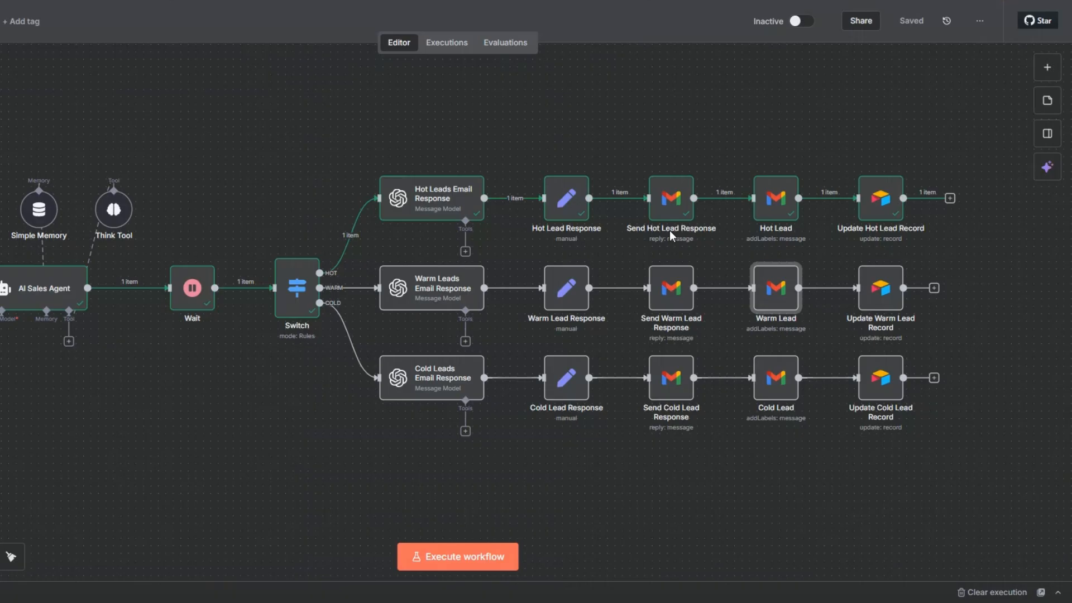
right_click(880, 301)
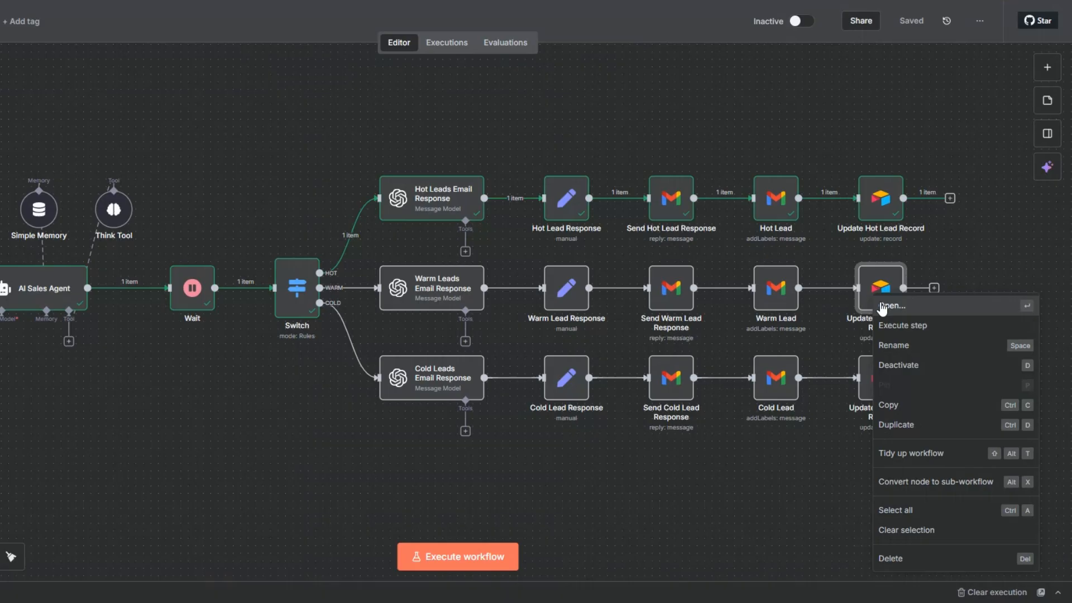
click(882, 307)
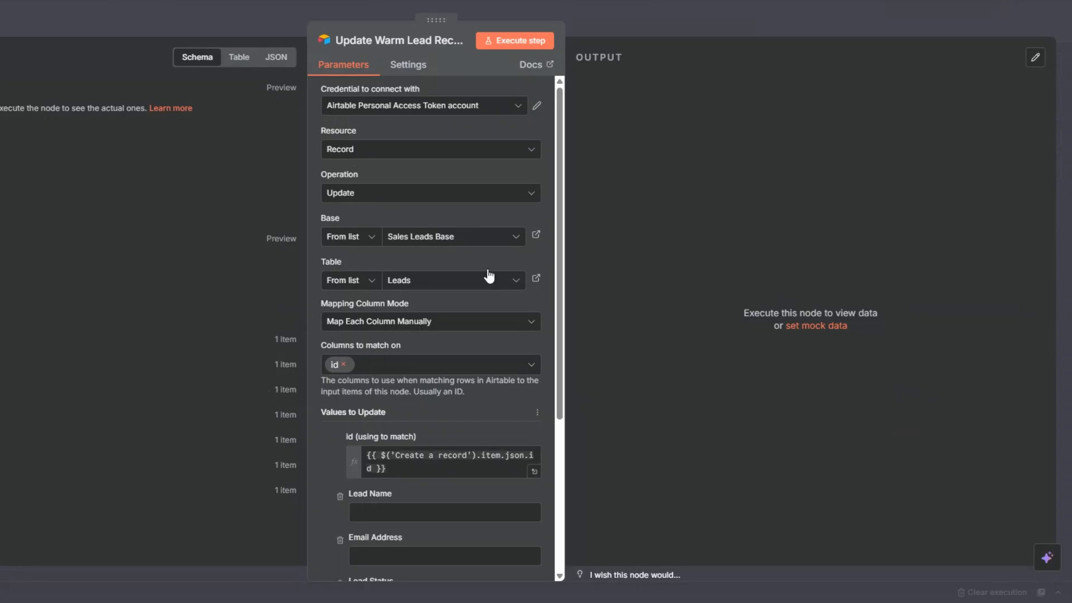
scroll(435, 251, down, 5)
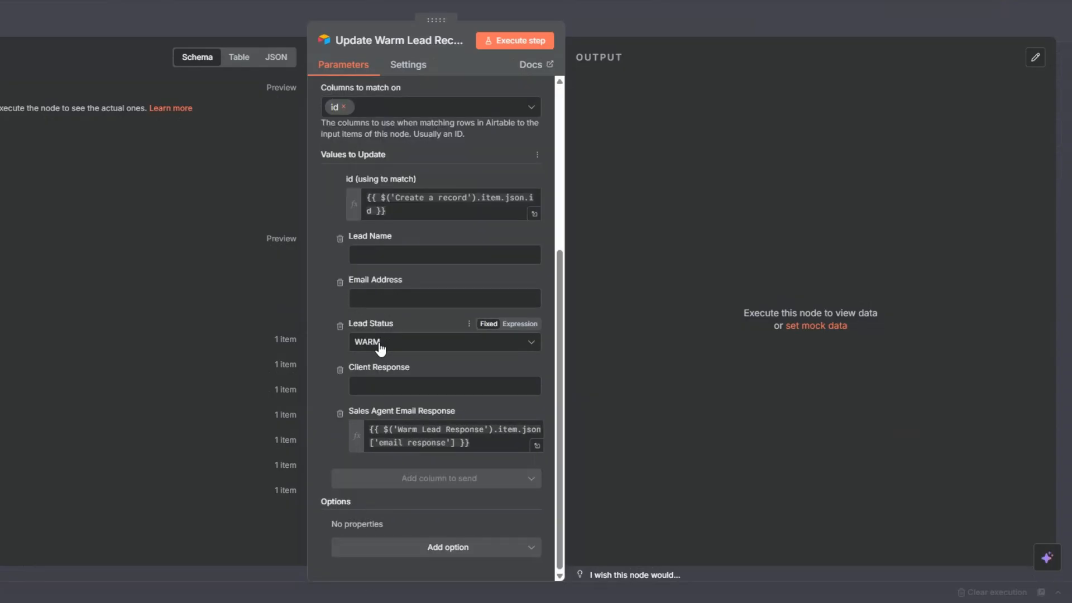
key(Escape)
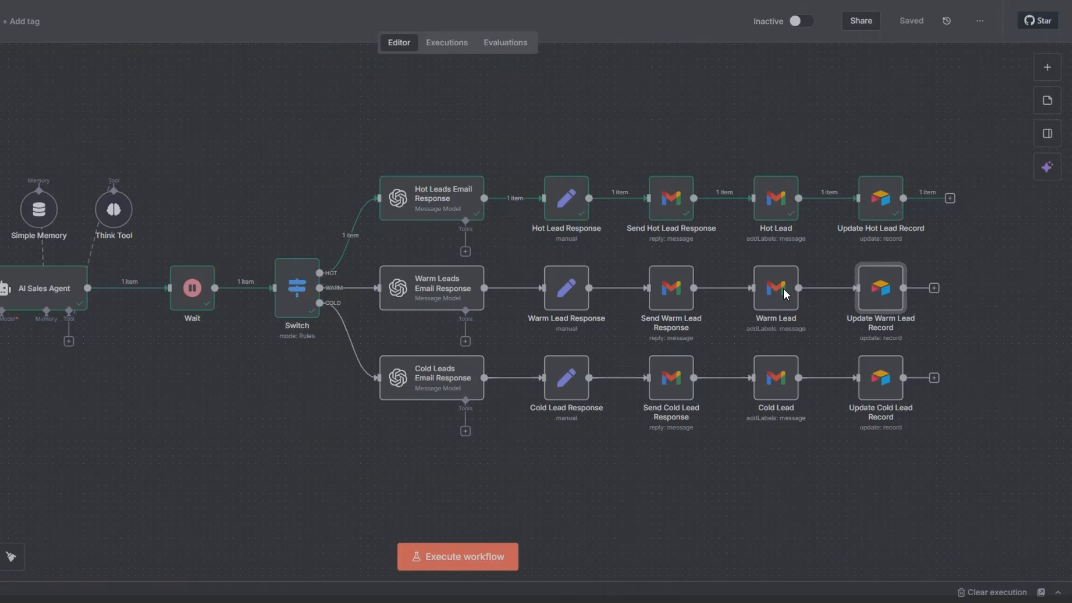
Review the system and user prompts of the Cold Leads Email Response node, including the full user prompt expression
right_click(441, 388)
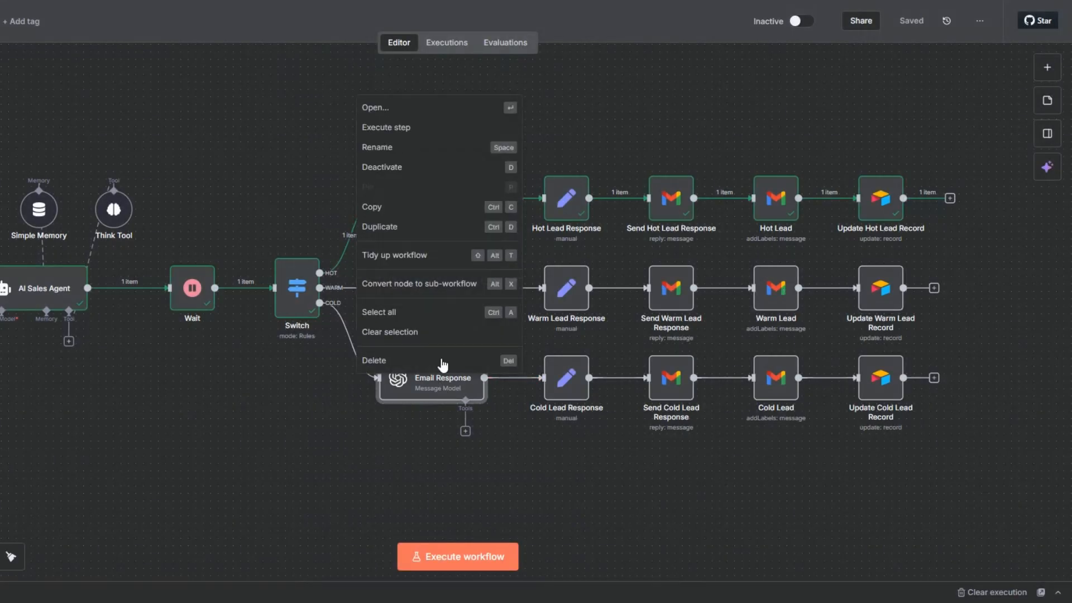
click(416, 107)
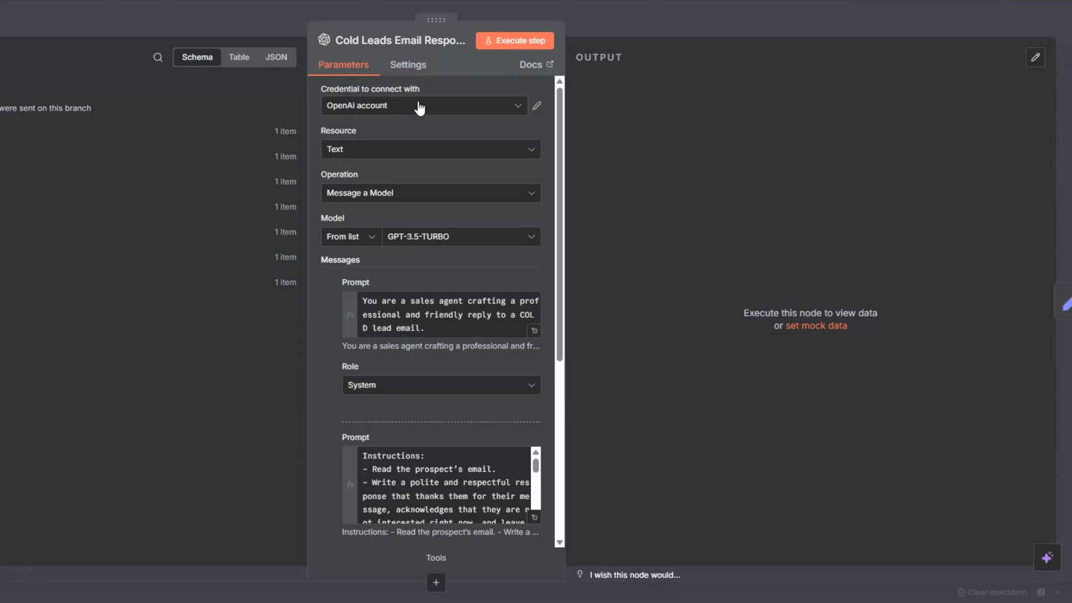
scroll(476, 226, down, 1)
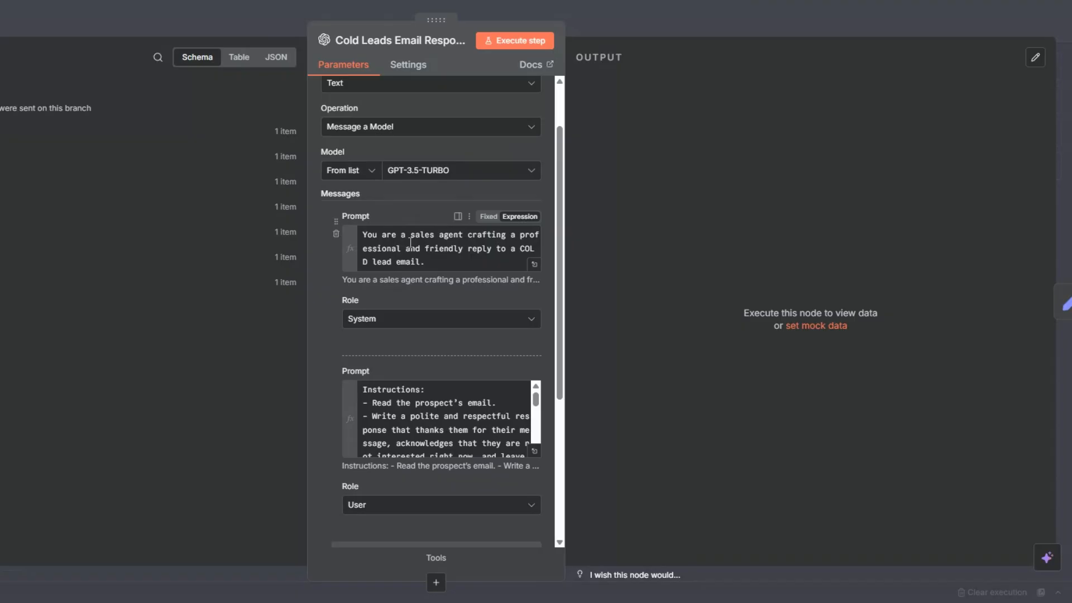
click(534, 451)
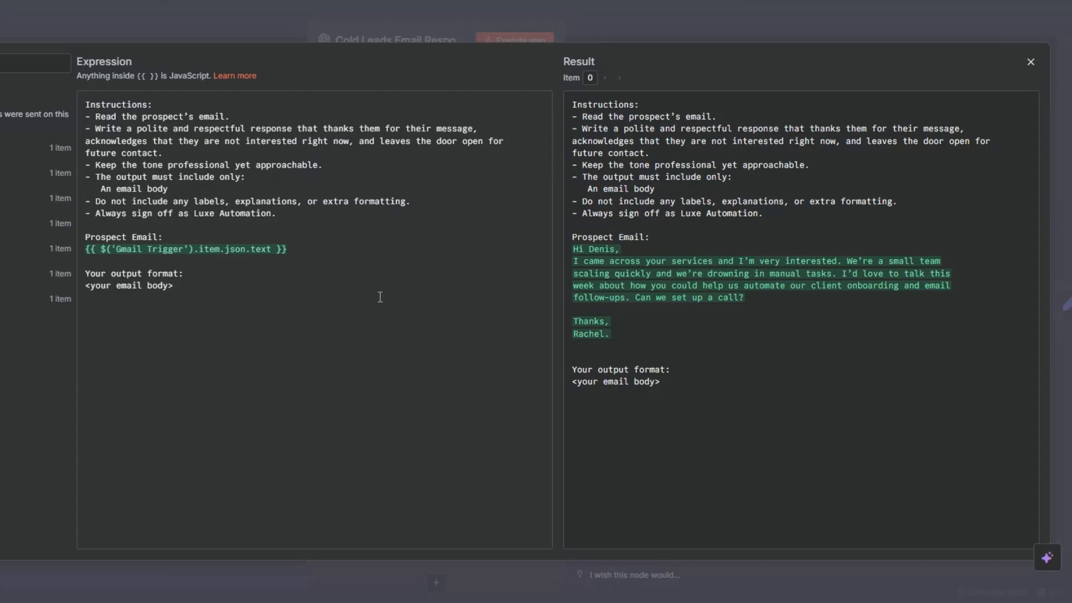
click(328, 261)
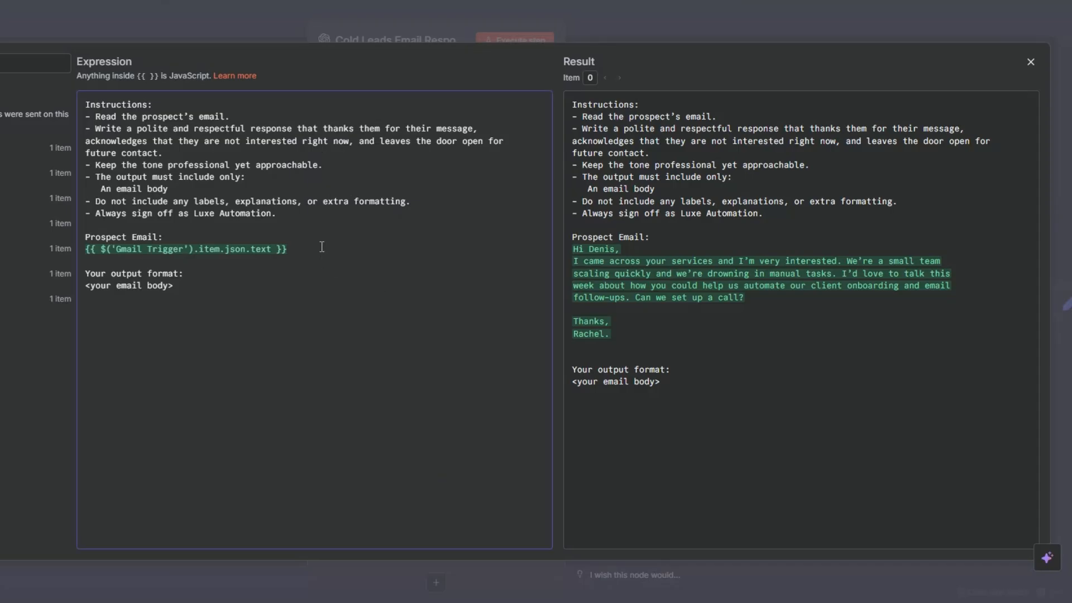
drag(211, 290, 98, 287)
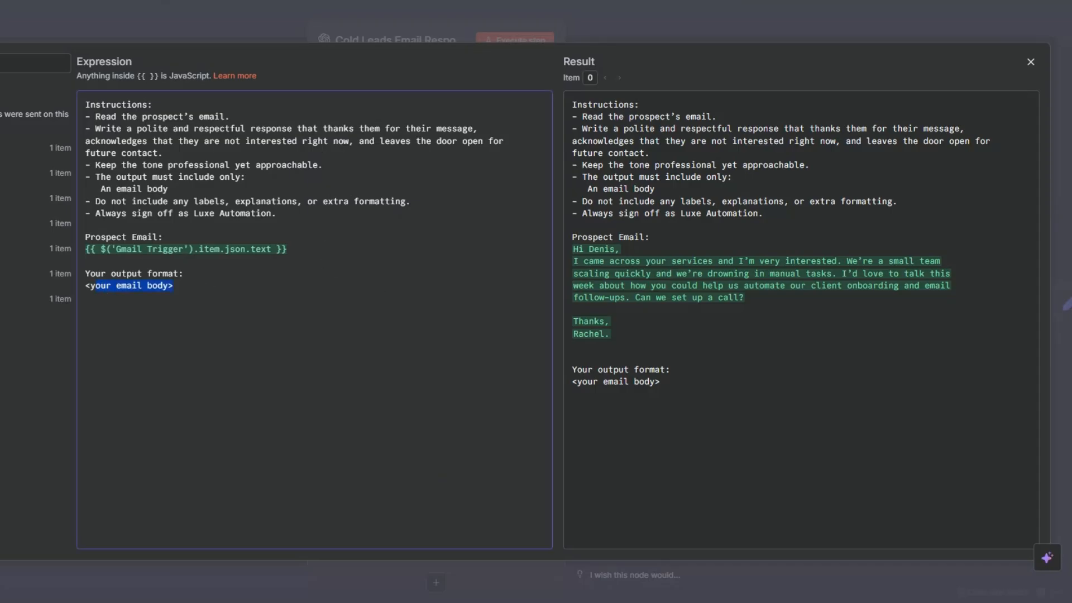
key(Escape)
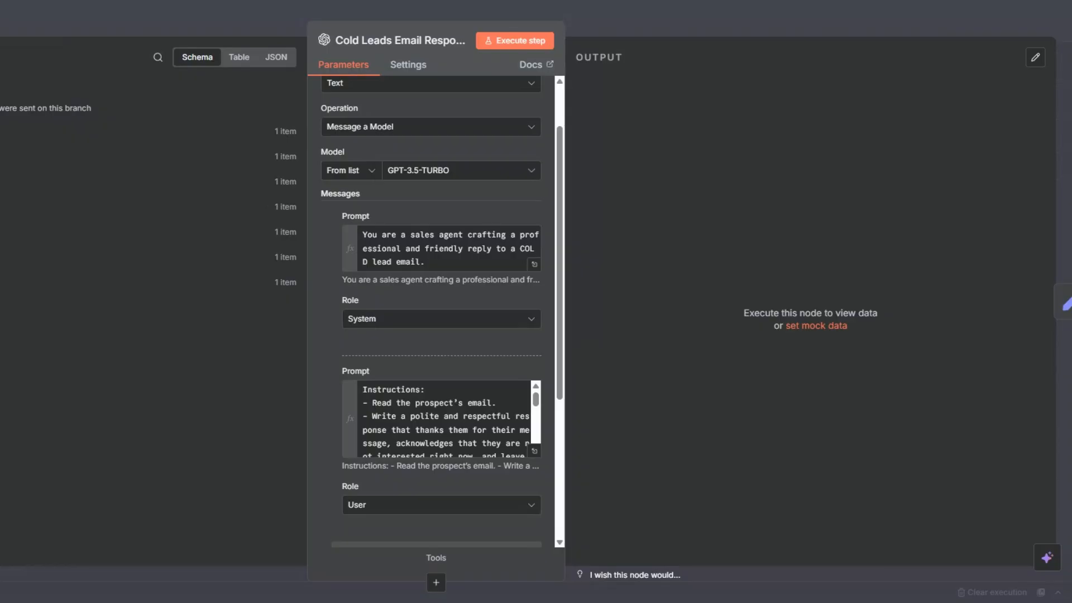
key(Escape)
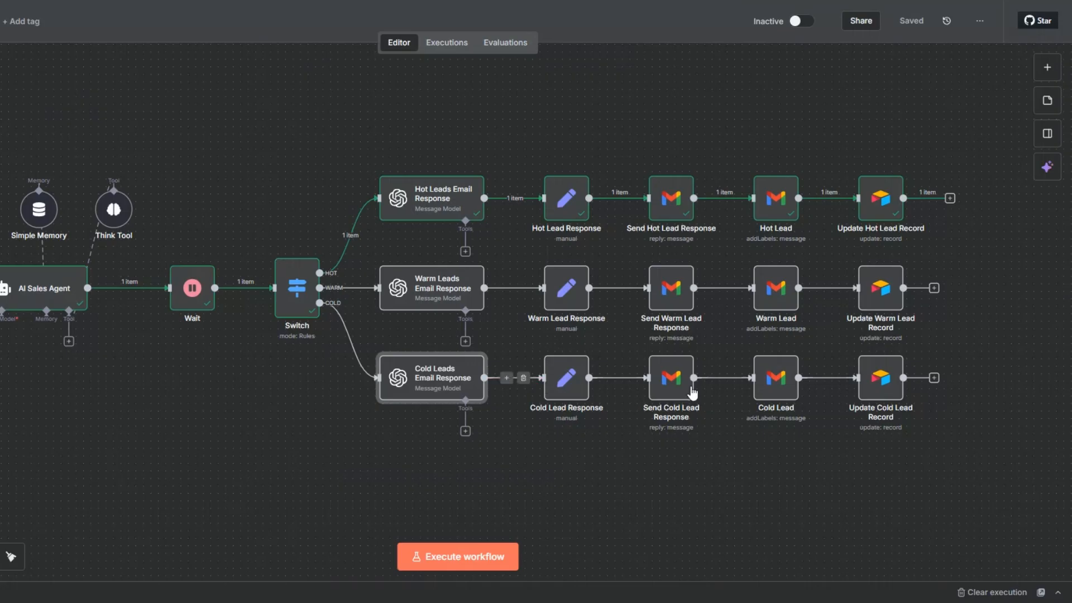
Check the settings of the Cold Lead labelling node and the values mapped in the Update Cold Lead Record node
mouse_move(691, 393)
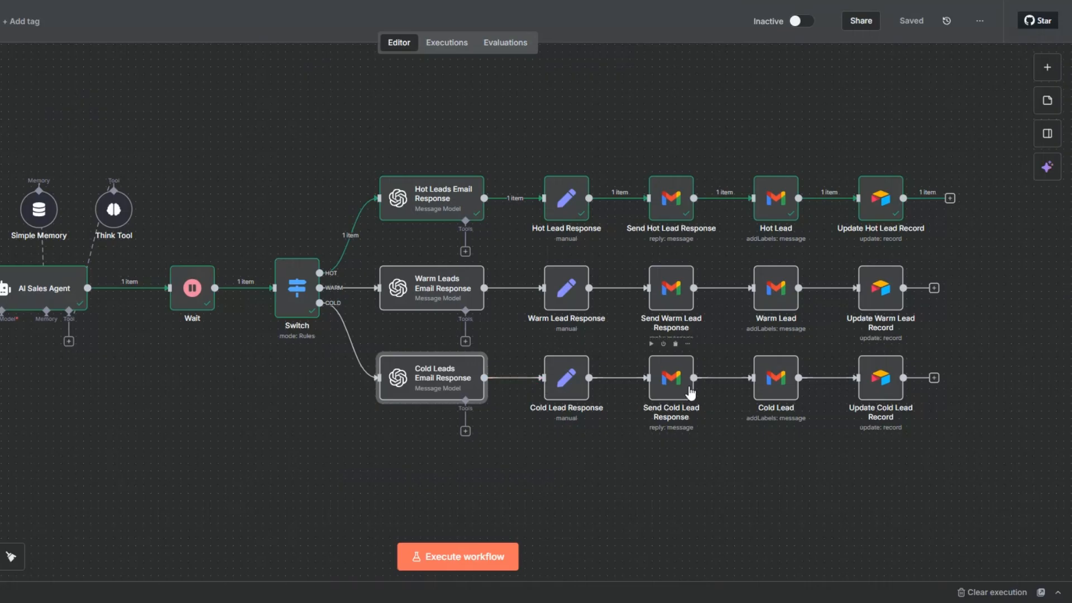
right_click(777, 380)
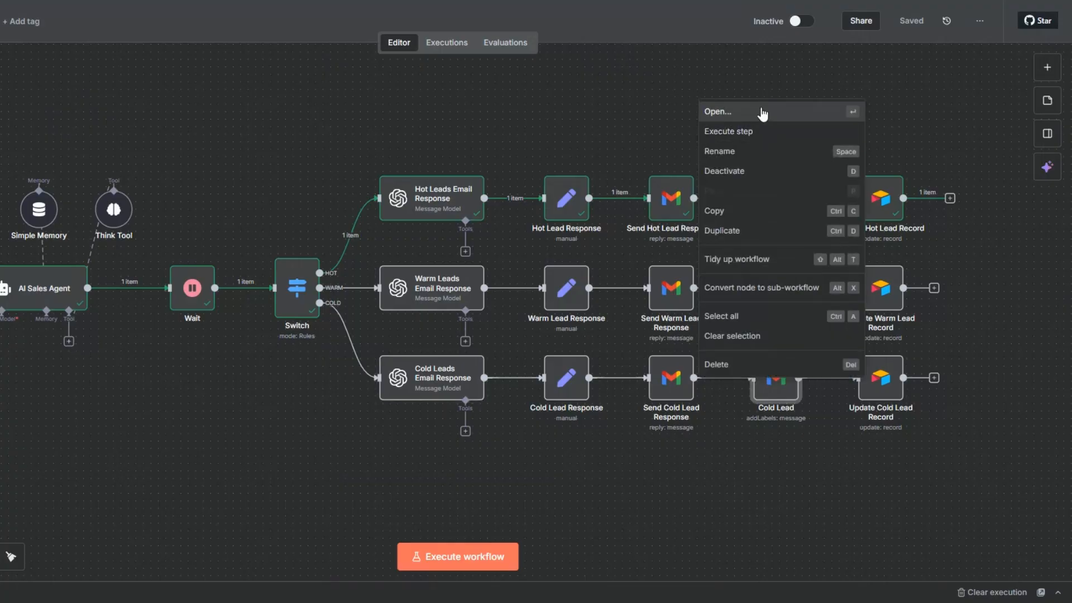
click(762, 112)
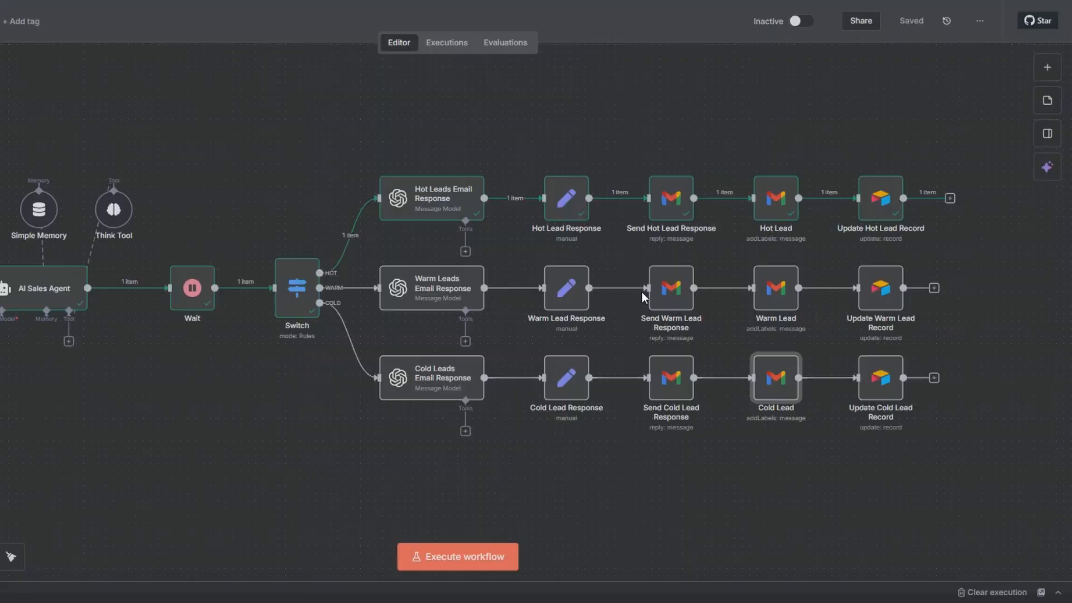
key(Escape)
right_click(881, 385)
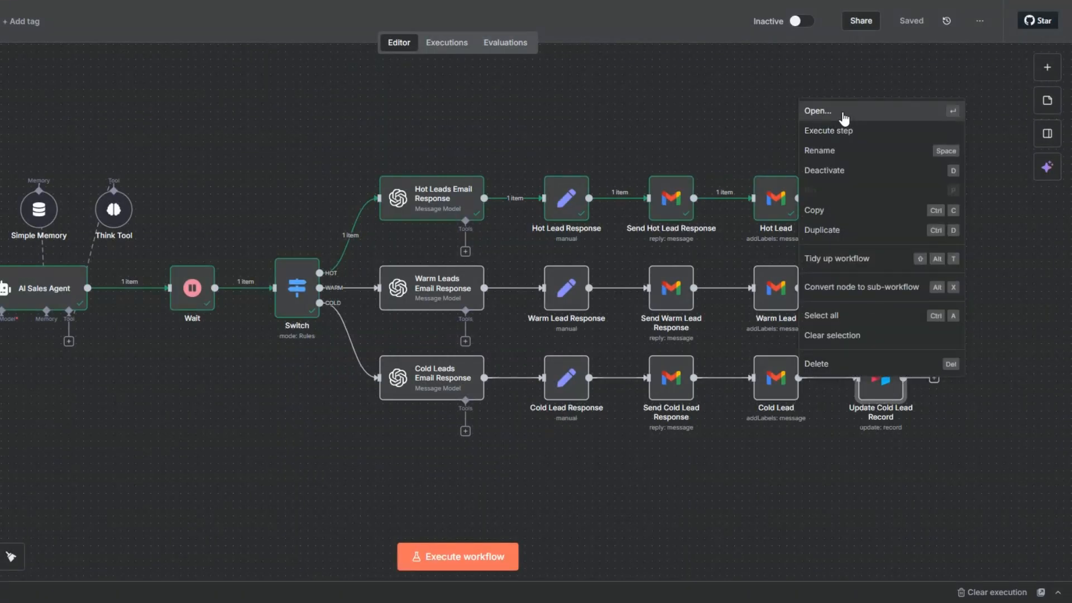
click(843, 115)
scroll(471, 258, down, 5)
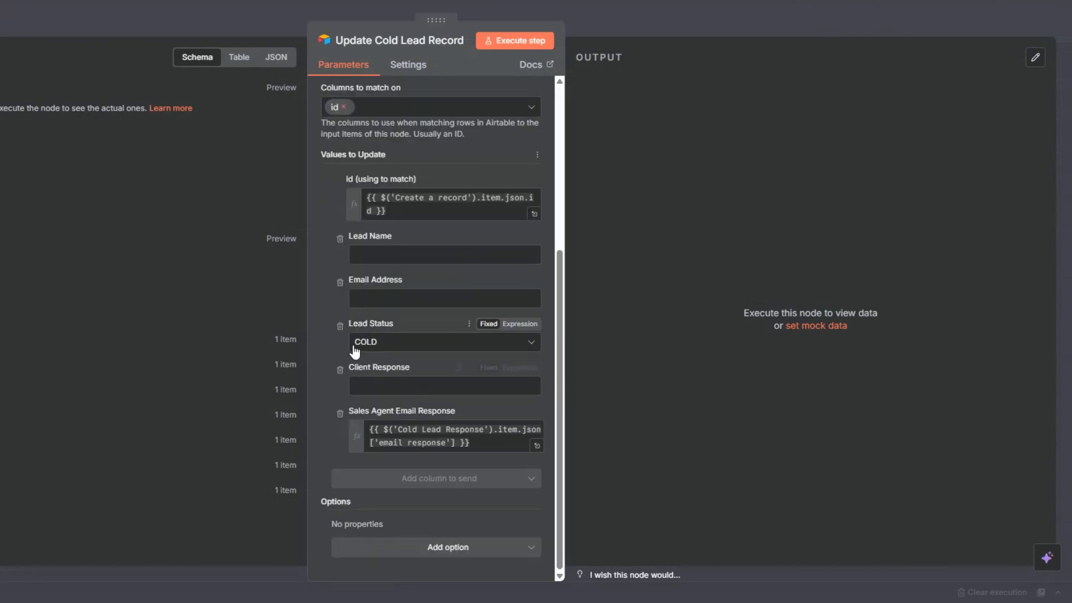
key(Escape)
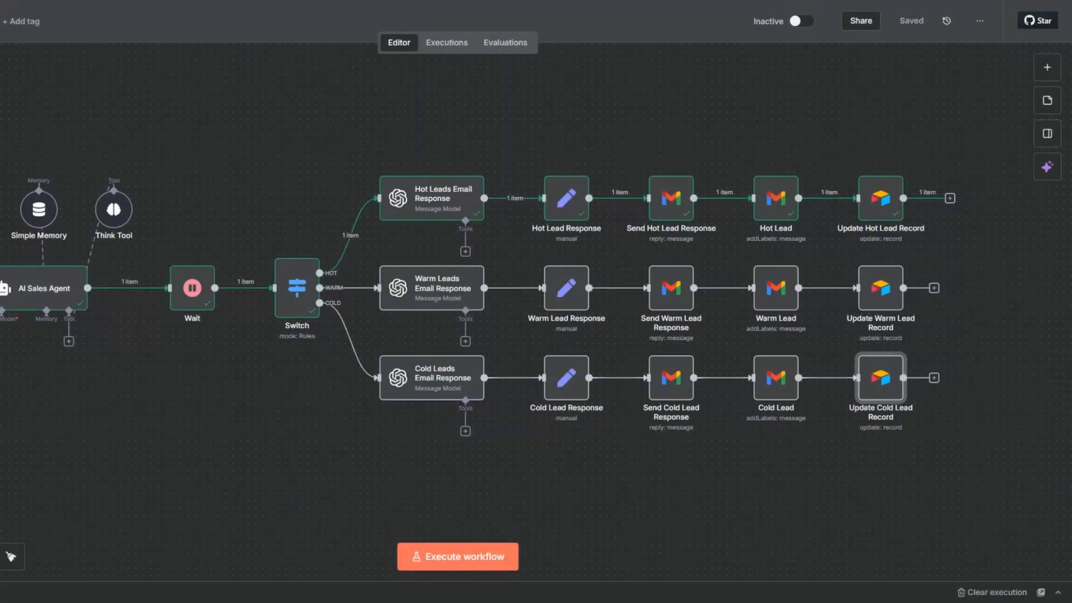
Add a "No Operation, do nothing" node after Update Warm Lead Record and connect the hot and cold record updates to it
click(934, 289)
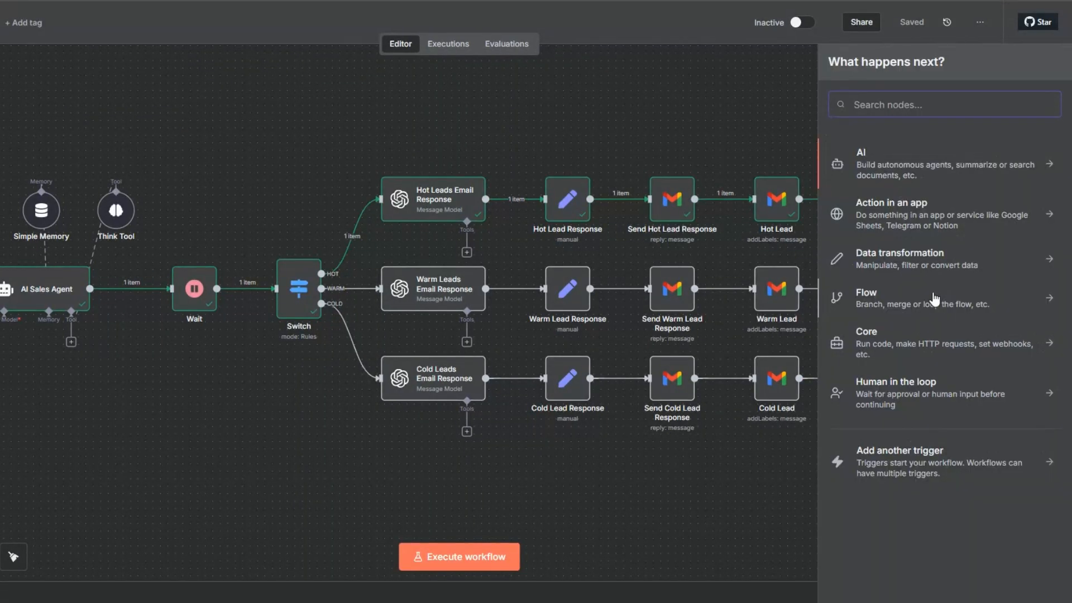
text(do n)
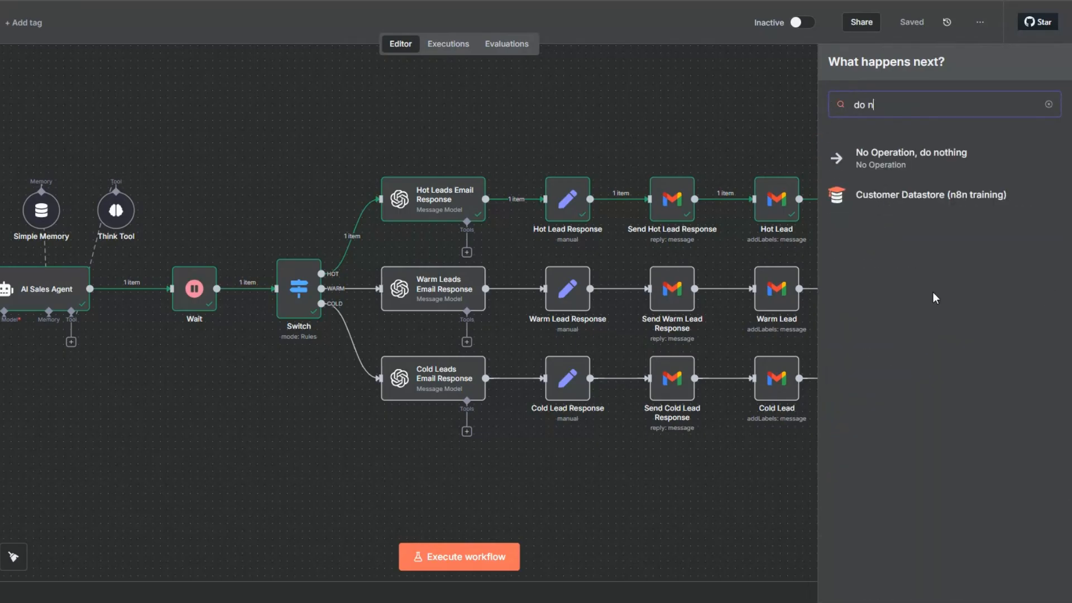
text(o)
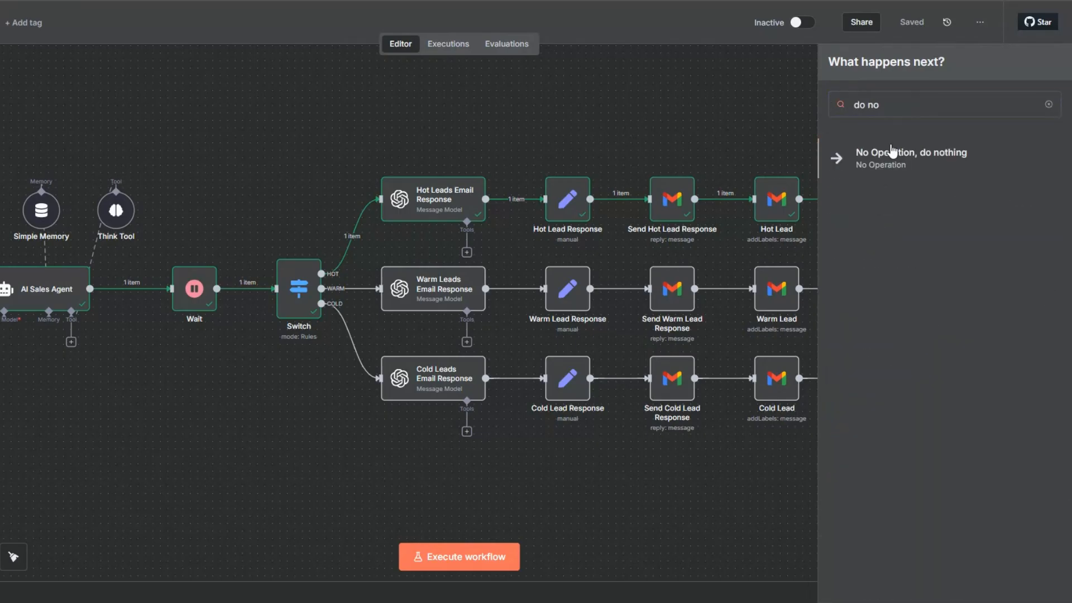
click(892, 151)
key(Escape)
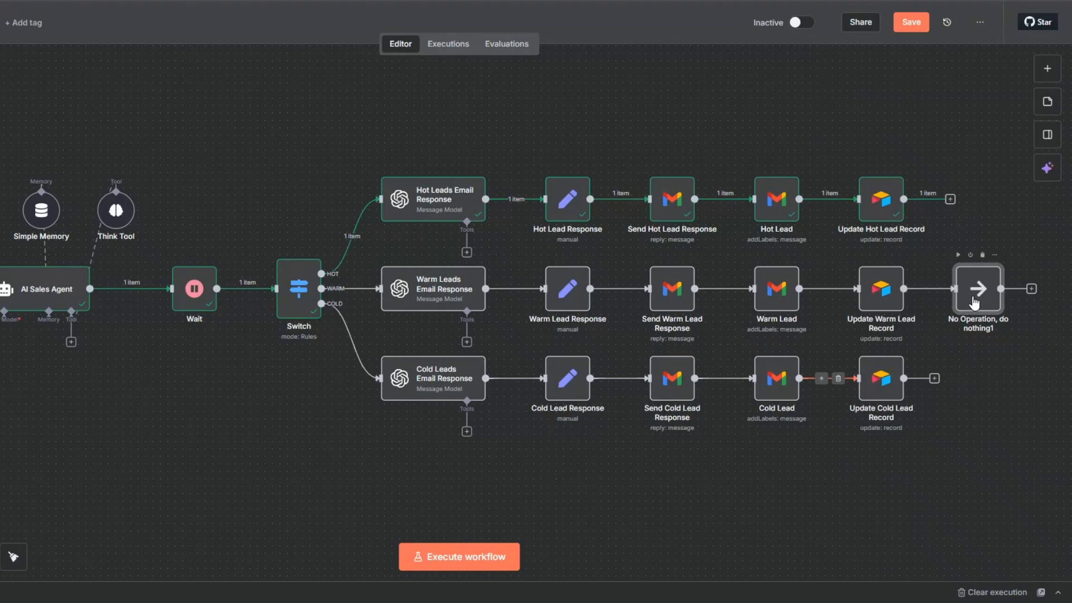
drag(1002, 290, 1003, 295)
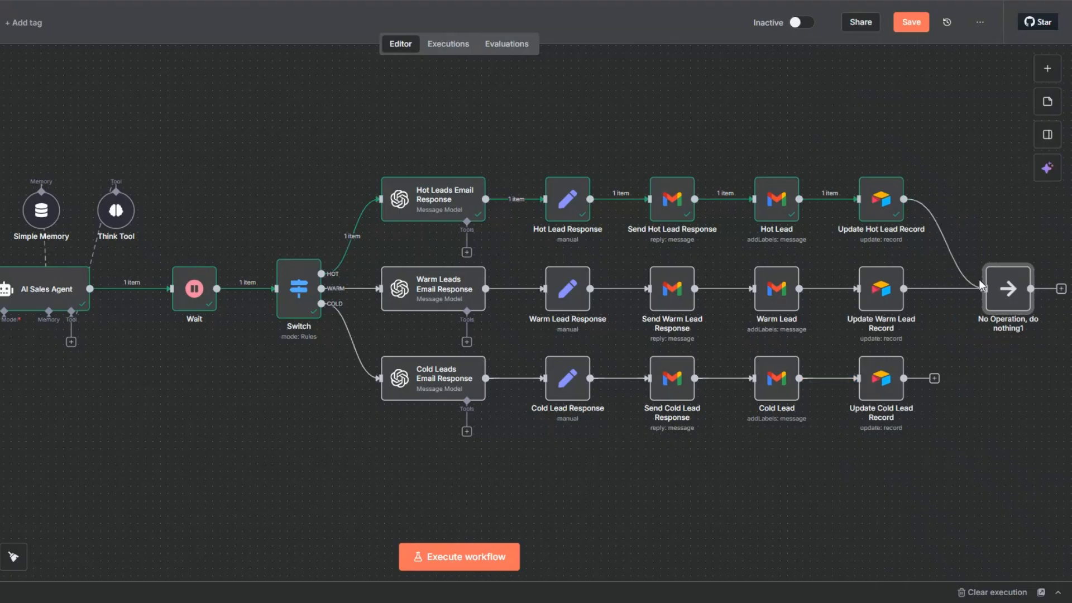
mouse_move(931, 380)
mouse_down()
mouse_move(986, 289)
mouse_move(1013, 295)
mouse_up()
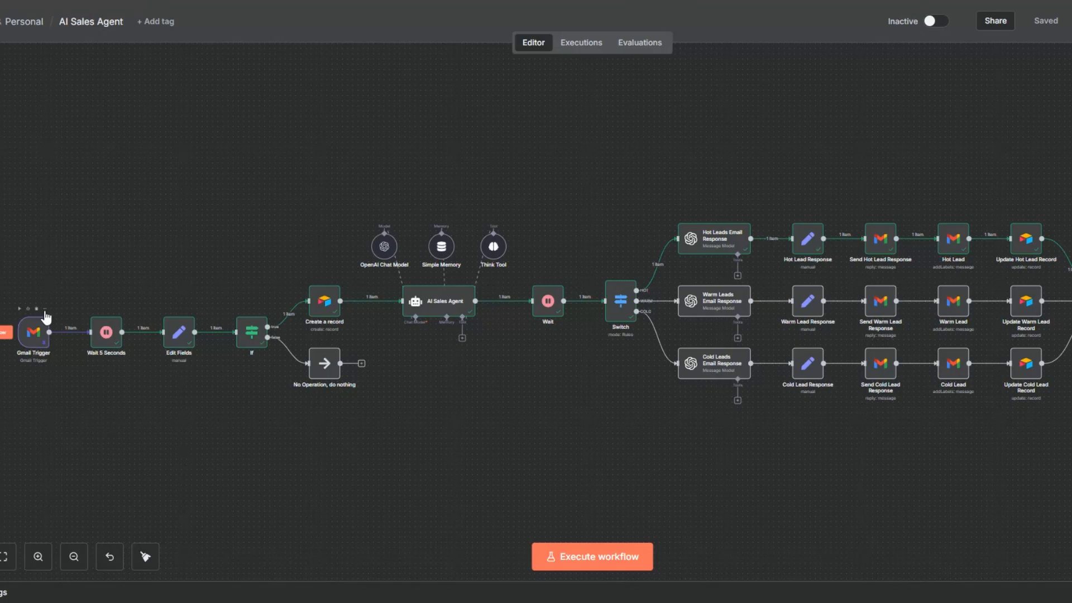
Unpin the Gmail Trigger's data and run the workflow on a newly sent "Need help setting up automations ASAP" test email from Gmail
click(45, 309)
click(296, 437)
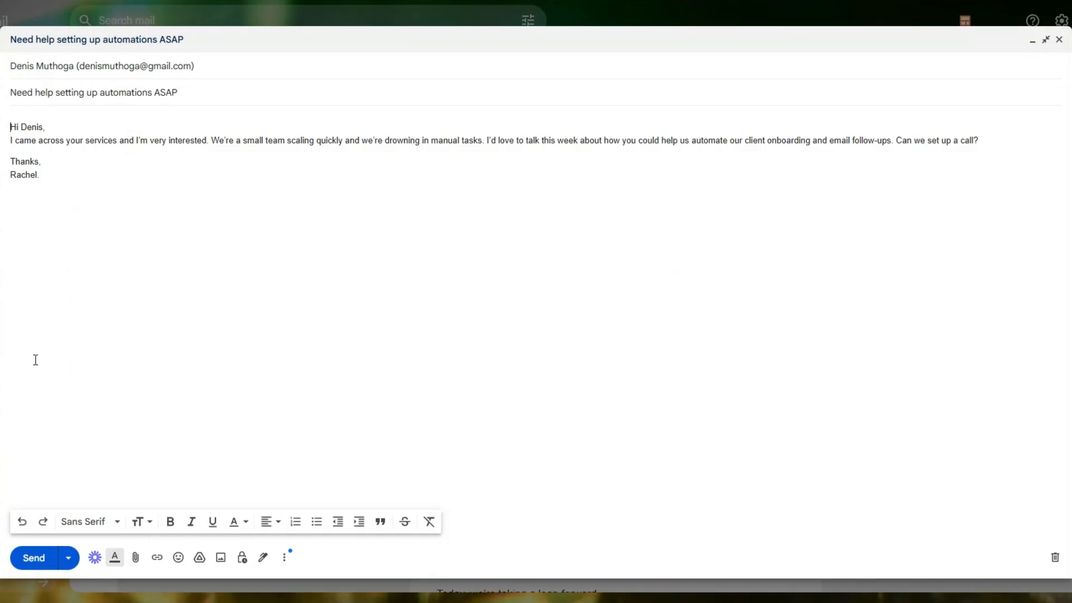
click(31, 558)
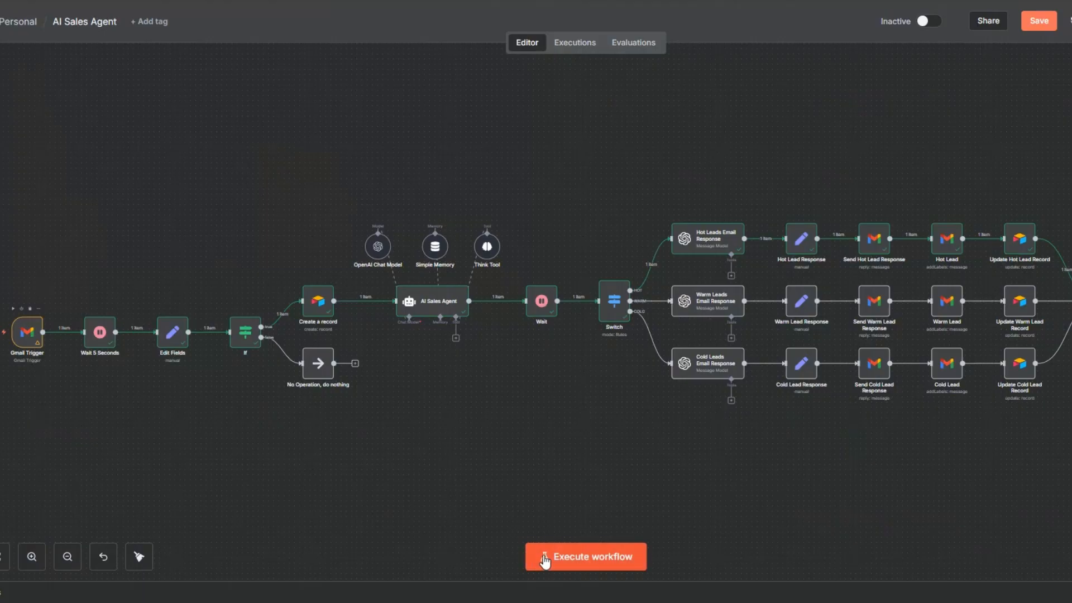
click(564, 555)
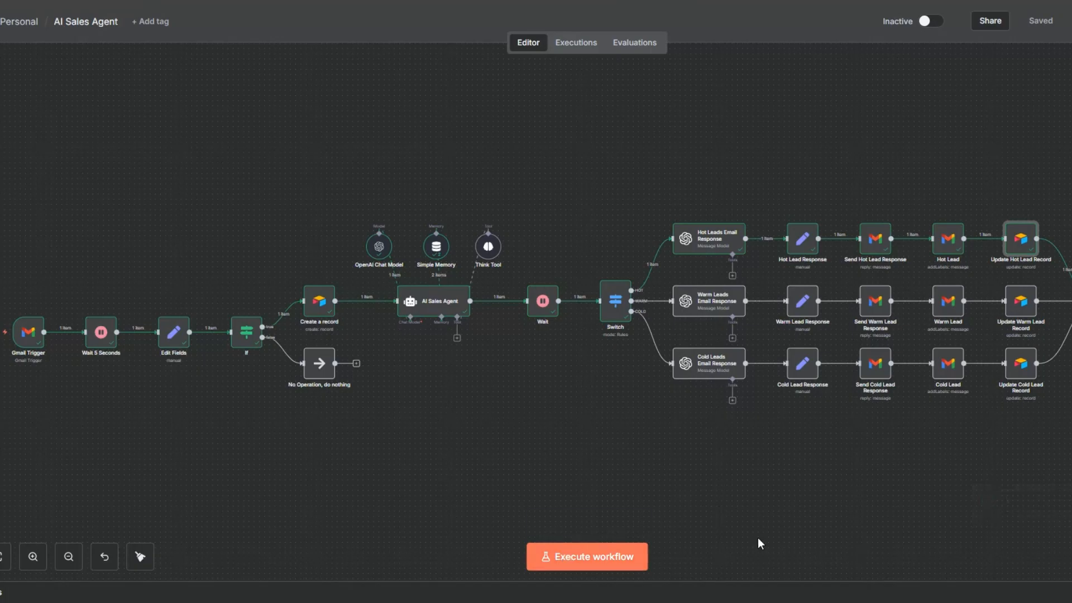
Examine the Gmail Trigger's output in Schema view, including the subject, text, and sender and recipient fields
right_click(28, 338)
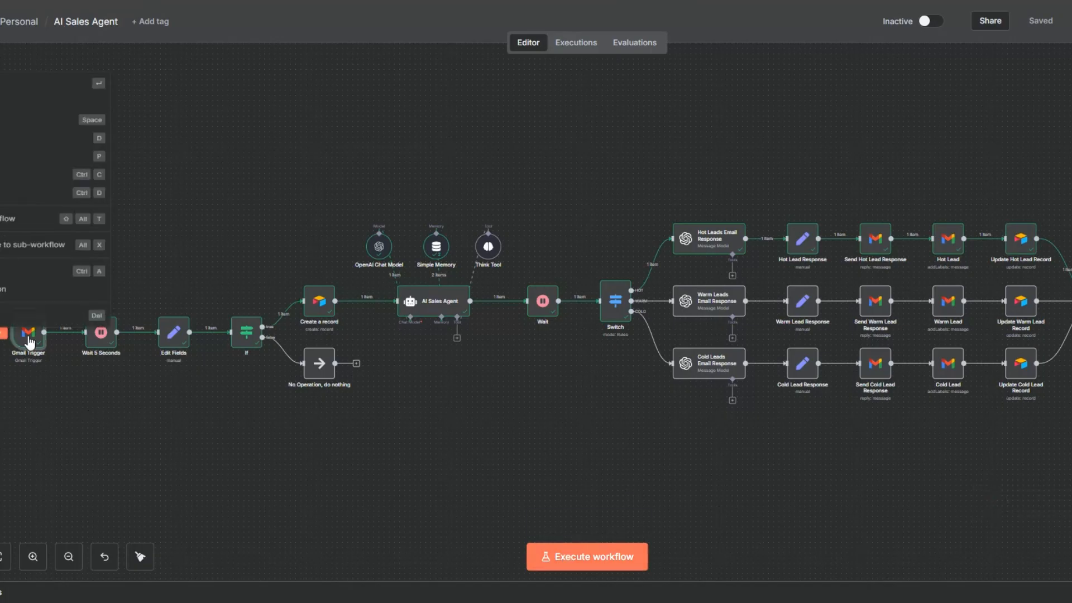
click(27, 448)
click(40, 308)
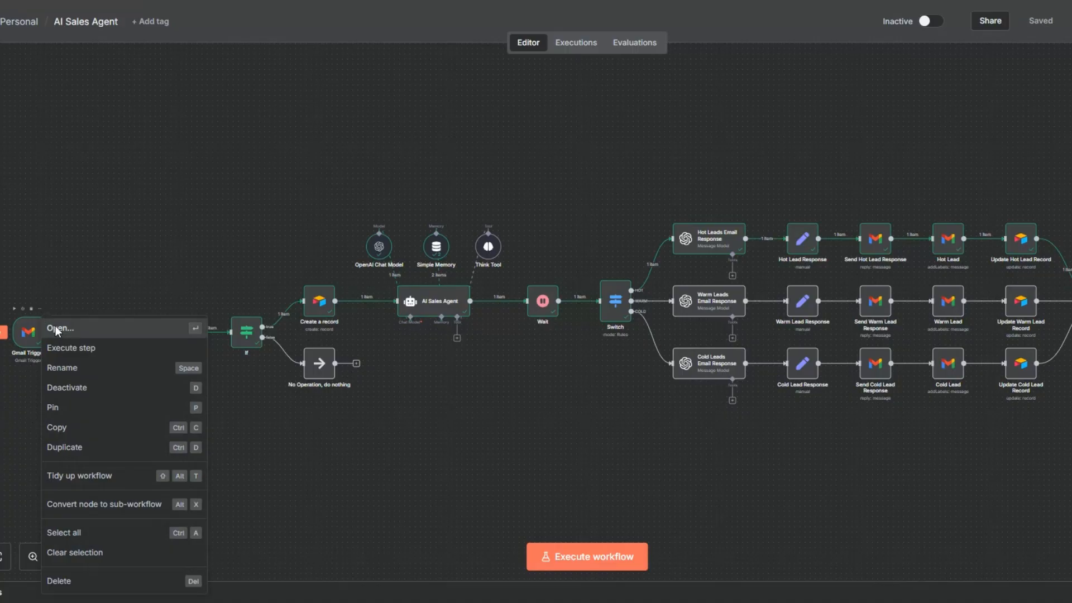
click(61, 328)
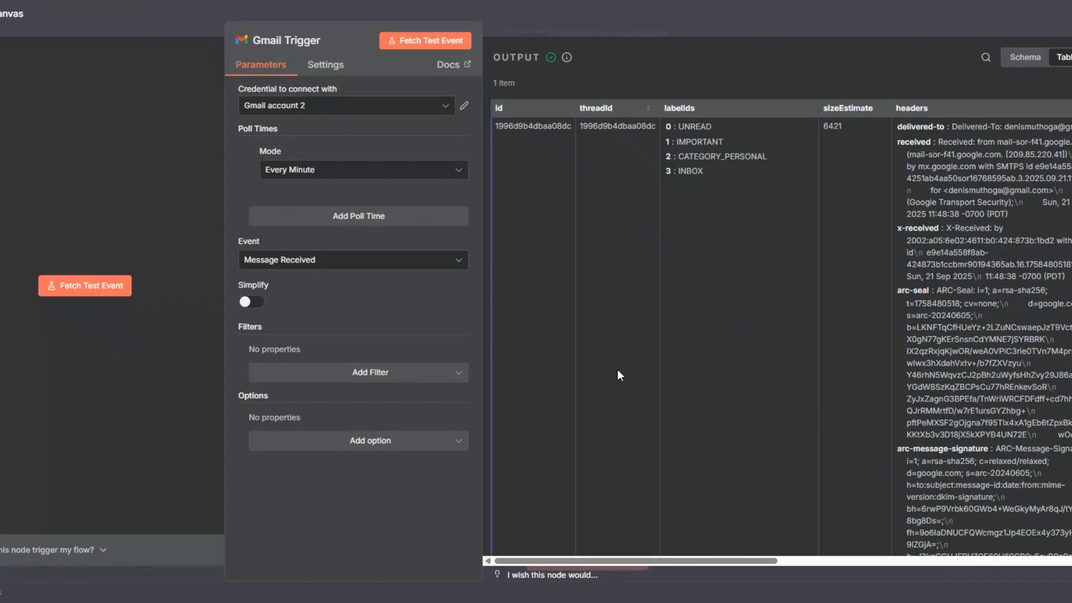
click(1025, 57)
scroll(745, 329, down, 5)
scroll(750, 342, down, 5)
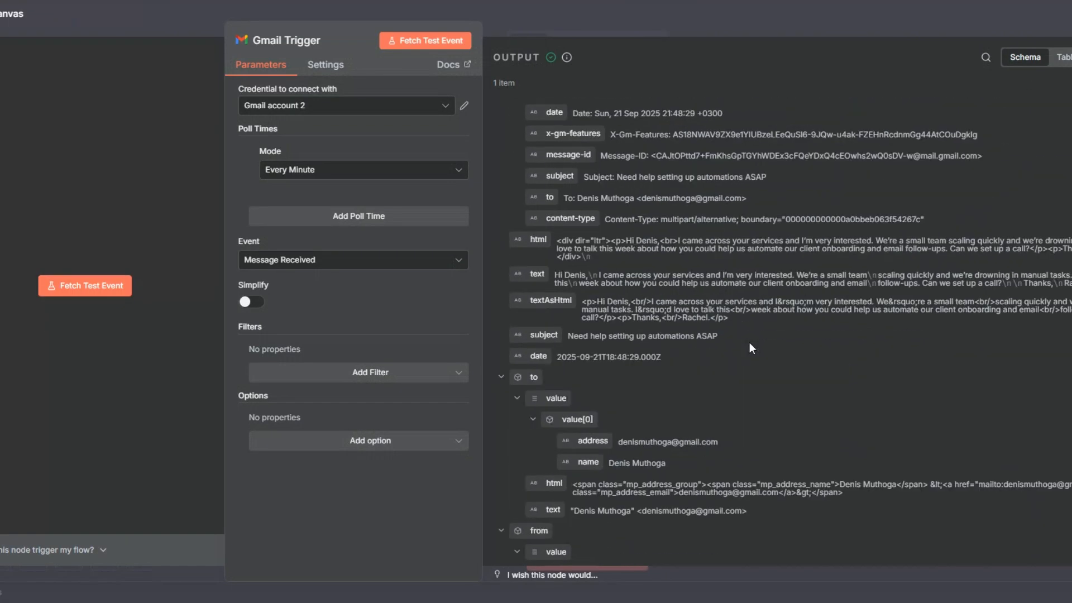
scroll(750, 342, up, 3)
triple_click(619, 341)
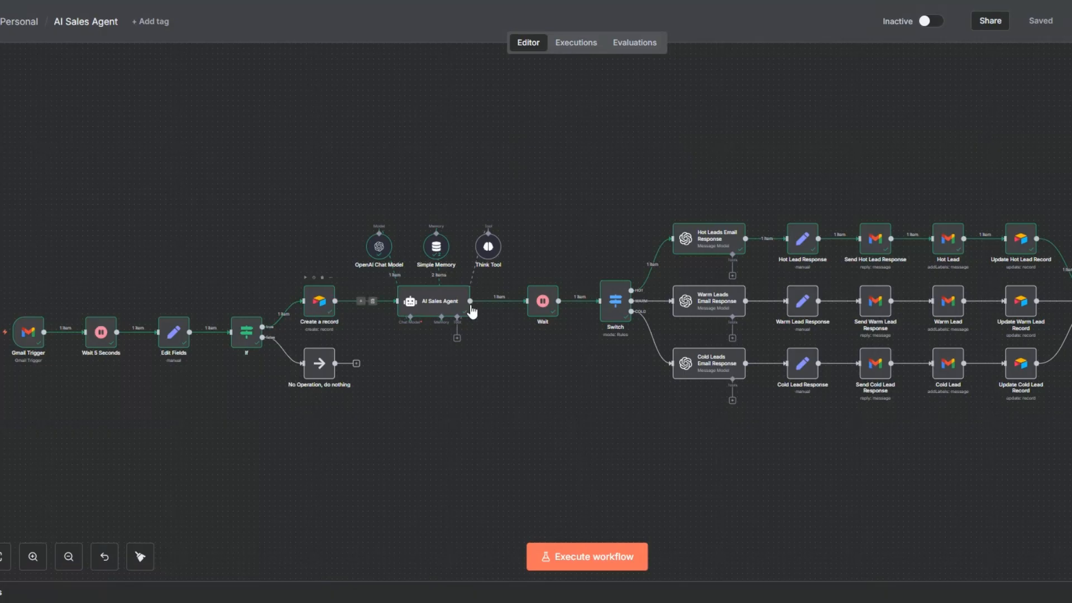
Check the AI Sales Agent's classification output and read the automated reply in the "Need help setting up automations ASAP" Gmail thread
right_click(444, 312)
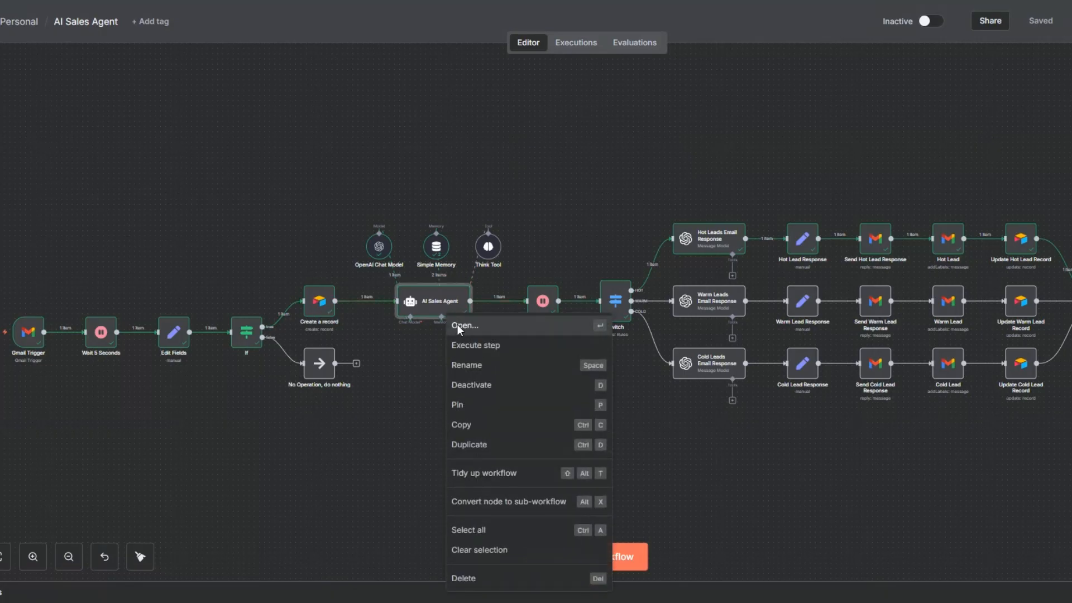
click(458, 329)
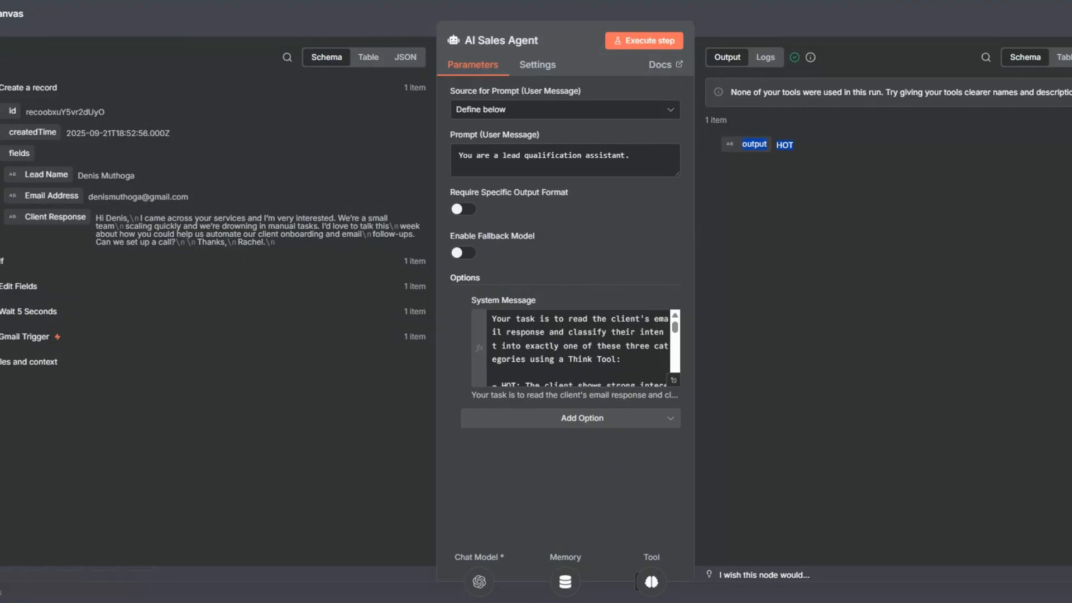
key(Escape)
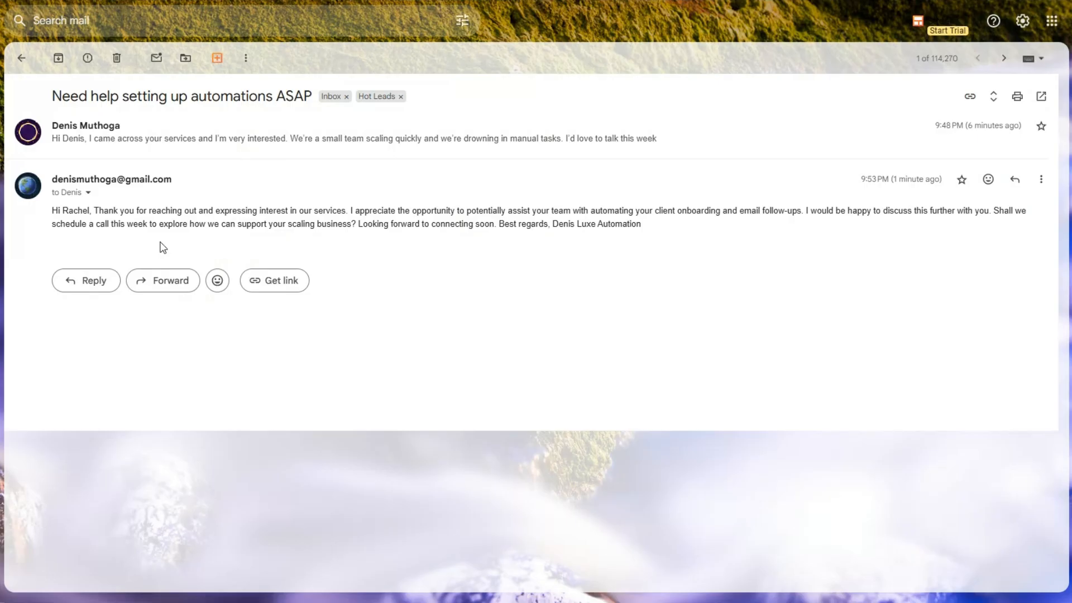
drag(52, 211, 634, 231)
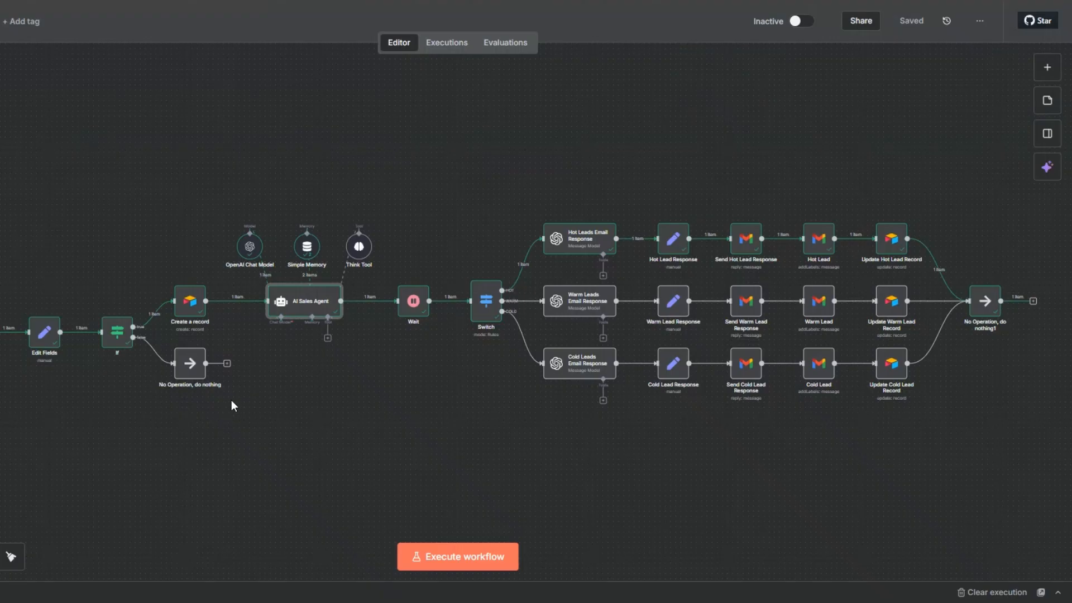
Send the "Interested in learning more" test email from Gmail and execute the AI Sales Agent workflow in n8n
click(231, 399)
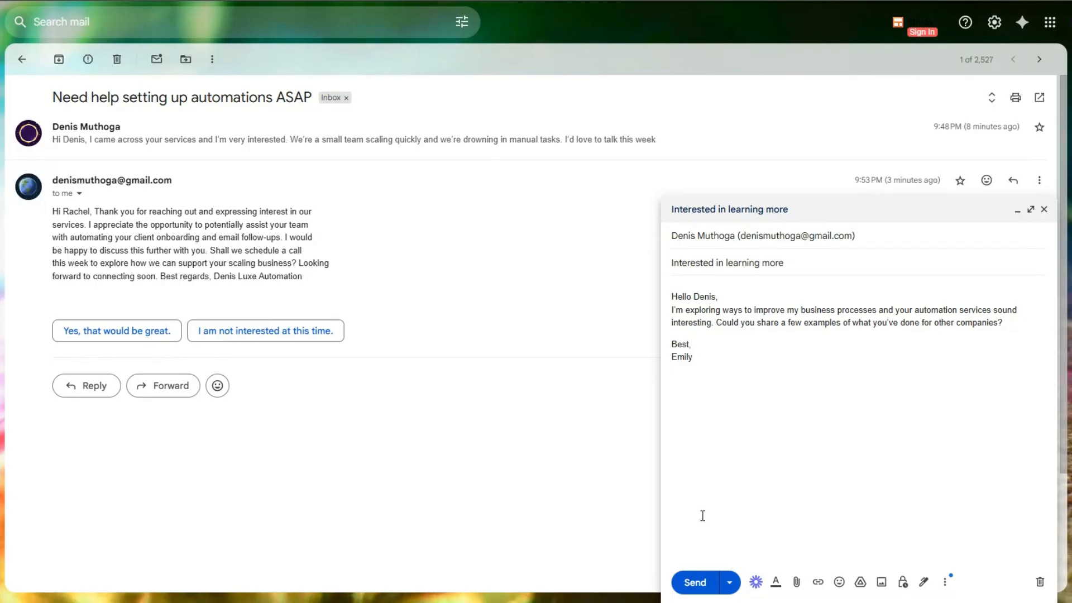
click(696, 582)
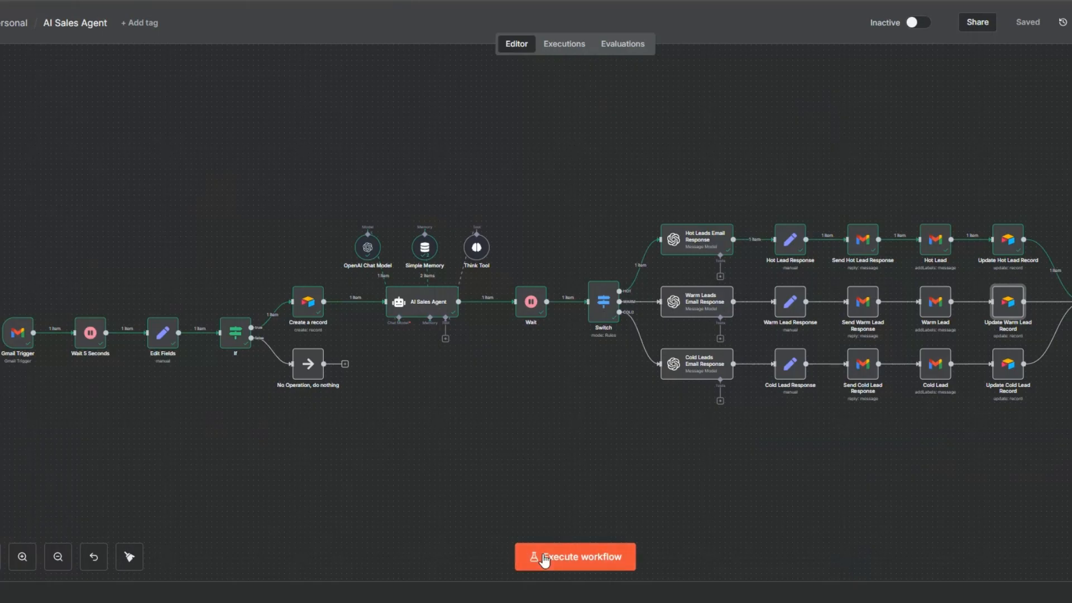
click(544, 558)
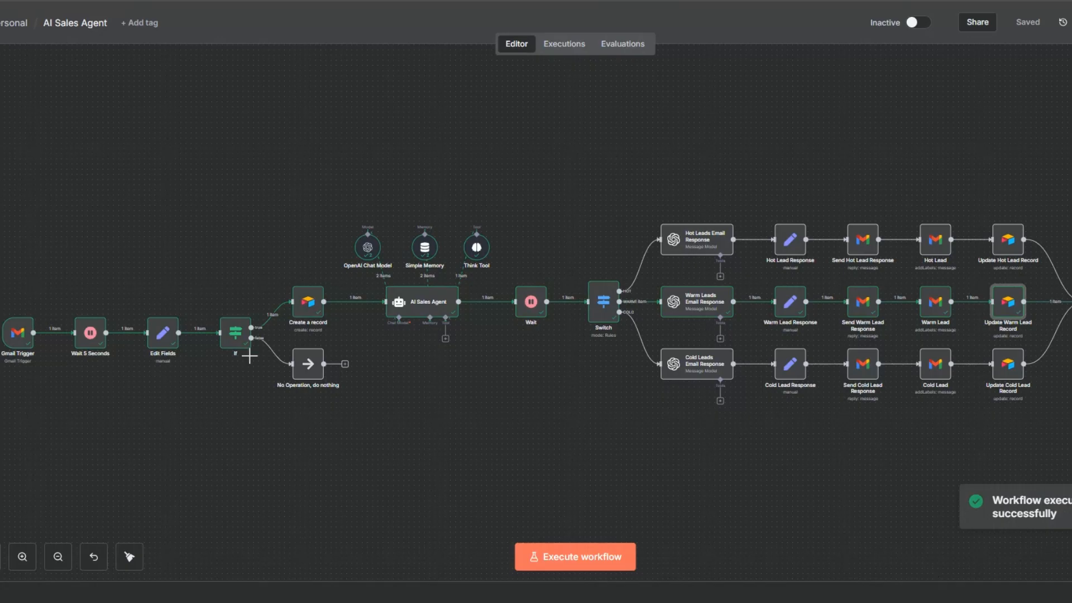
Examine the Gmail Trigger's output for the "Interested in learning more" email, including its text, subject and recipient fields
right_click(15, 318)
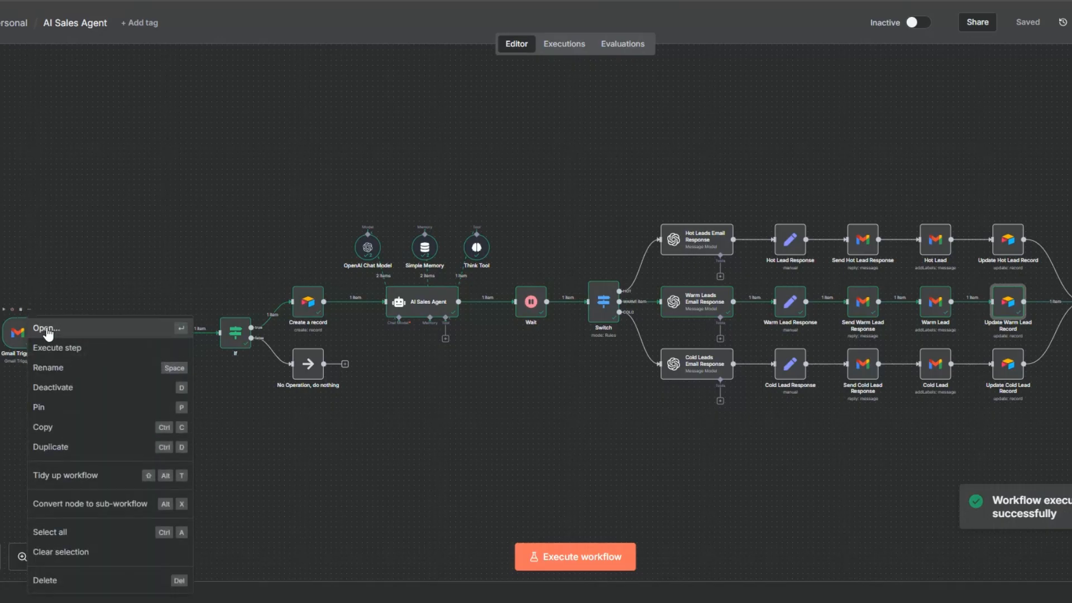
click(45, 327)
scroll(601, 299, down, 20)
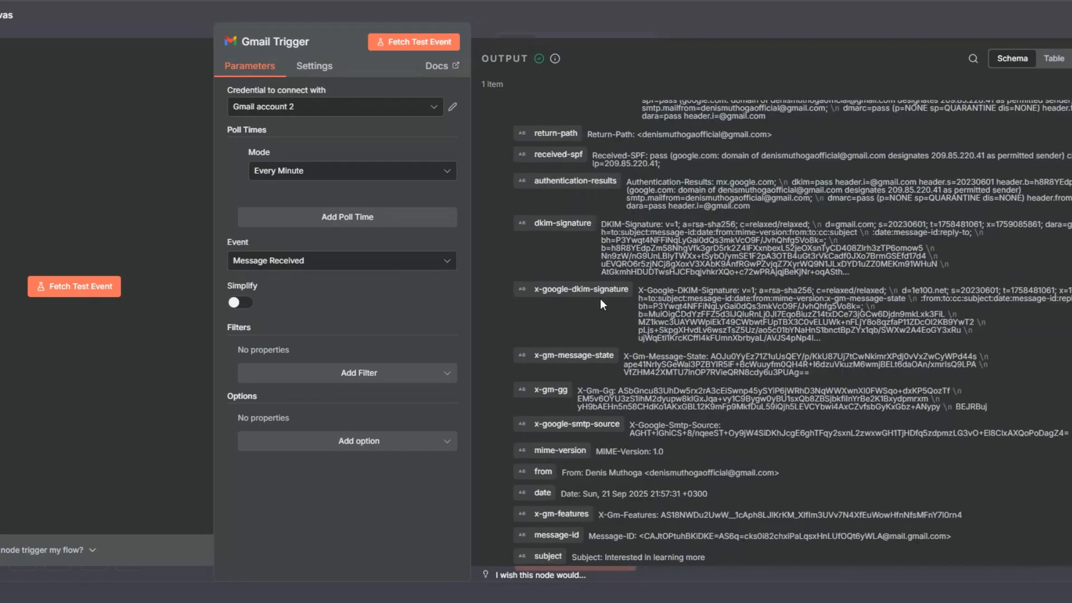
scroll(600, 299, up, 2)
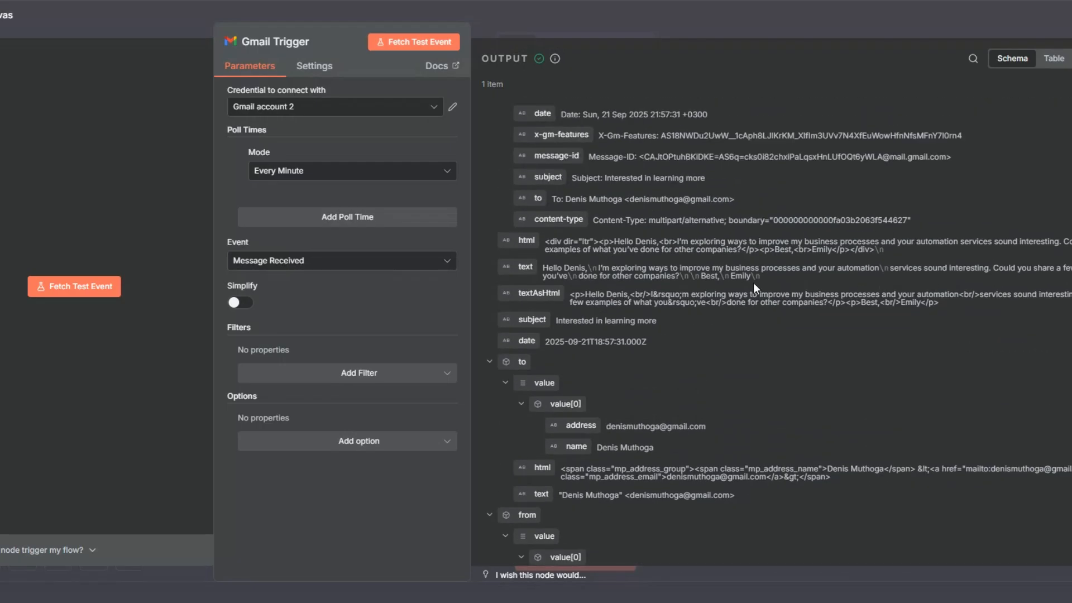
key(Escape)
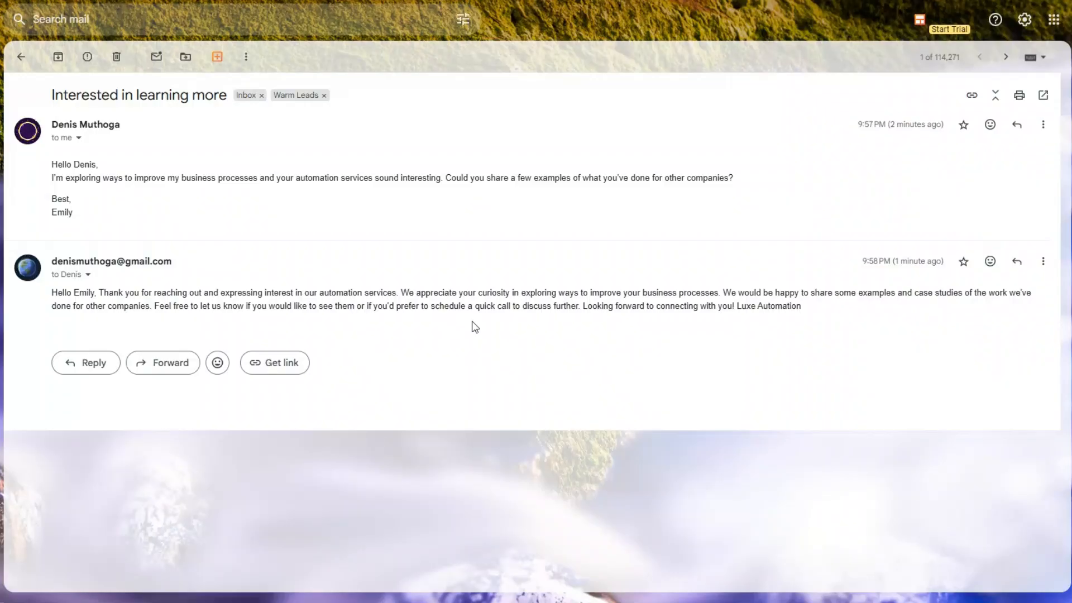
Read the lead's message and the automated reply in the "Interested in learning more" Gmail thread
drag(53, 175, 127, 206)
click(127, 206)
drag(58, 292, 776, 308)
click(633, 309)
drag(51, 293, 592, 312)
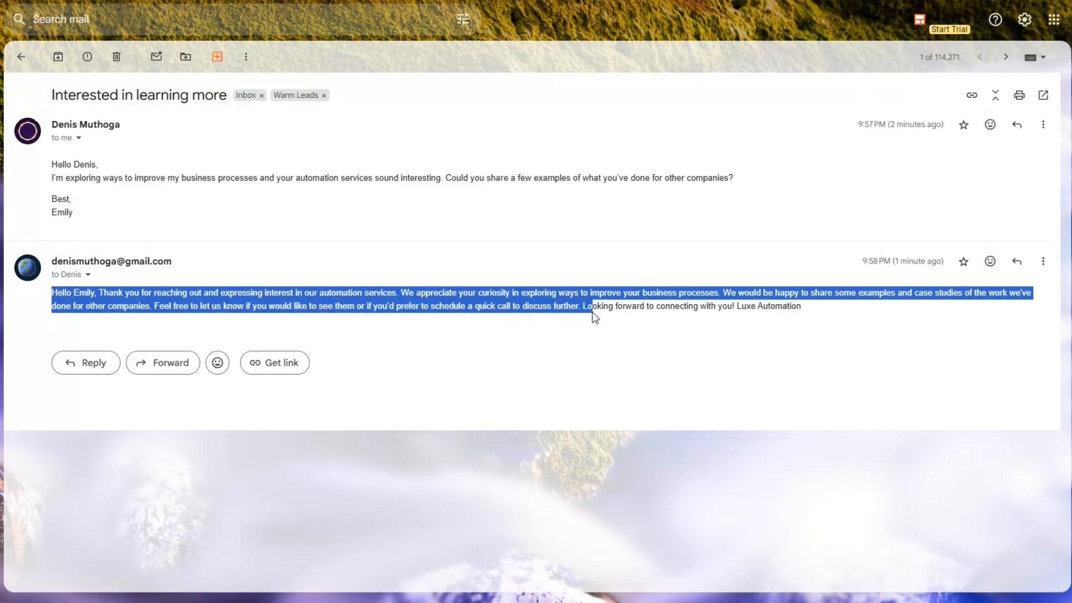
click(563, 322)
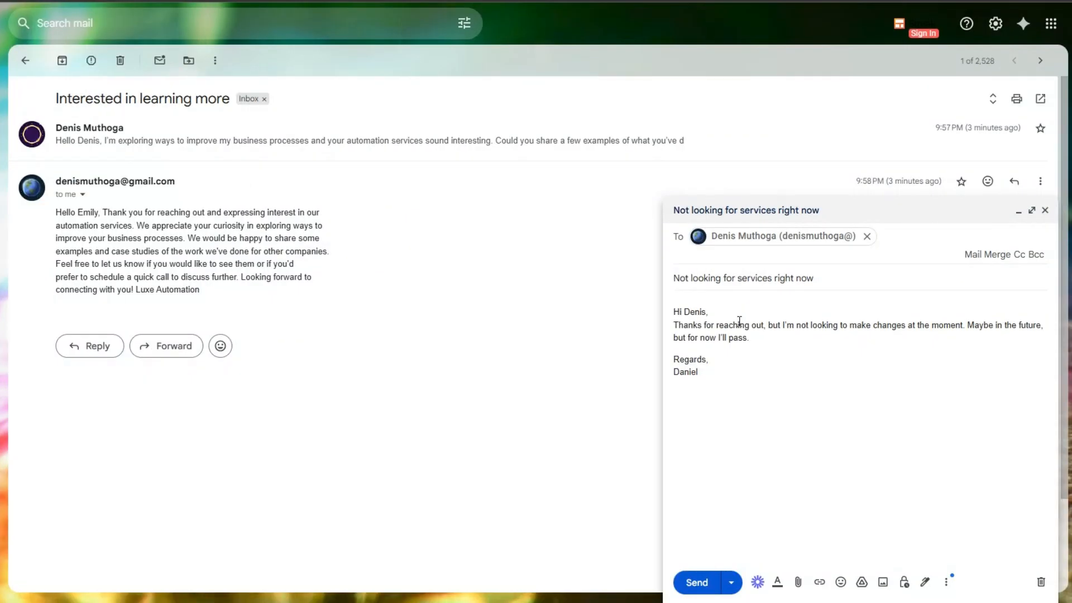
Send the "Not looking for services right now" test email from Gmail and execute the AI Sales Agent workflow in n8n
click(740, 321)
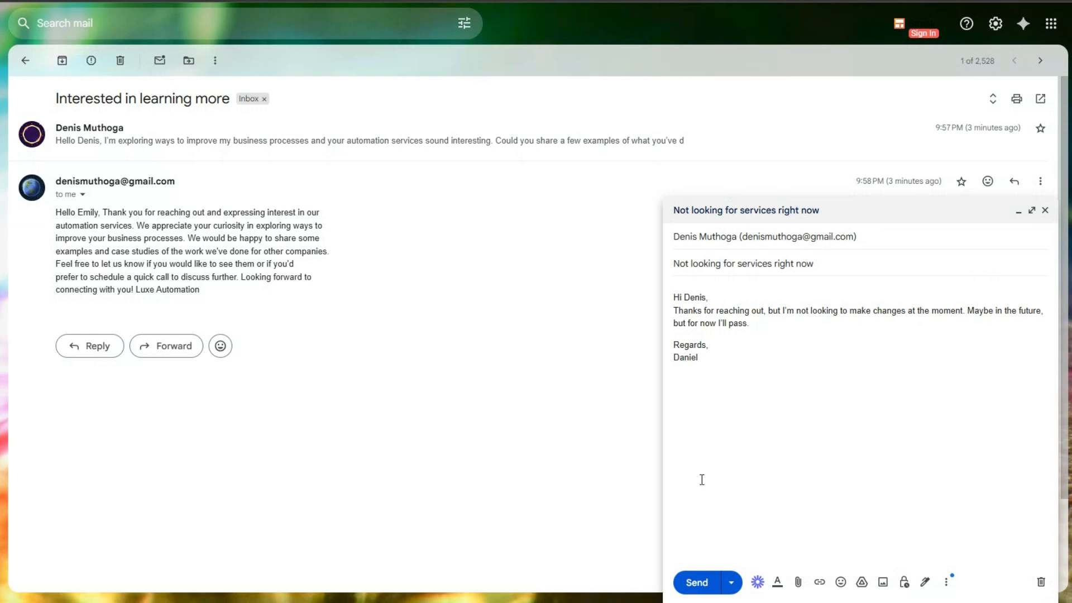
click(696, 582)
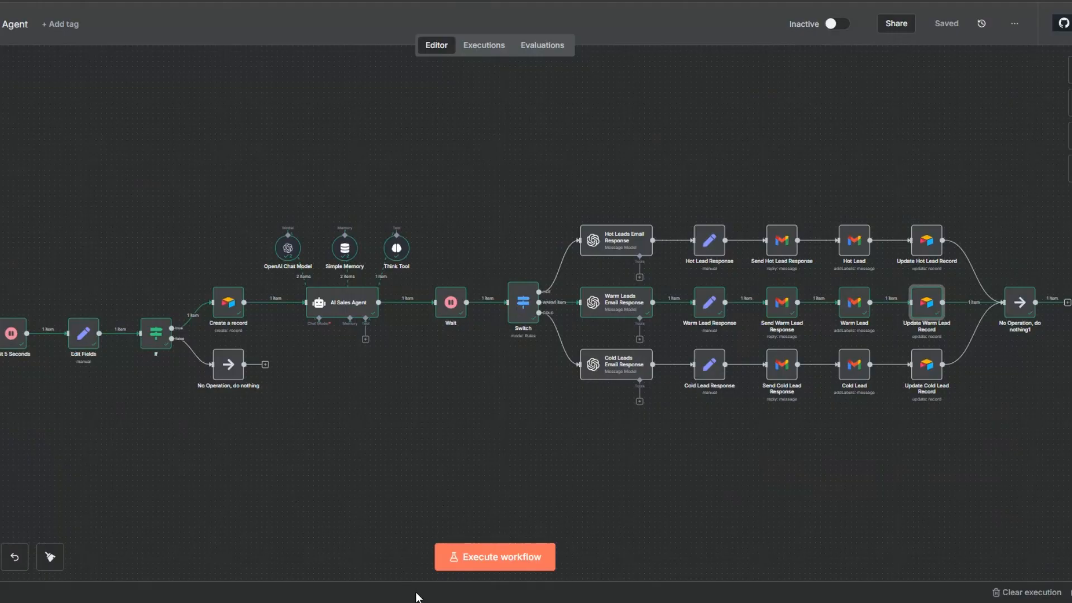
click(464, 558)
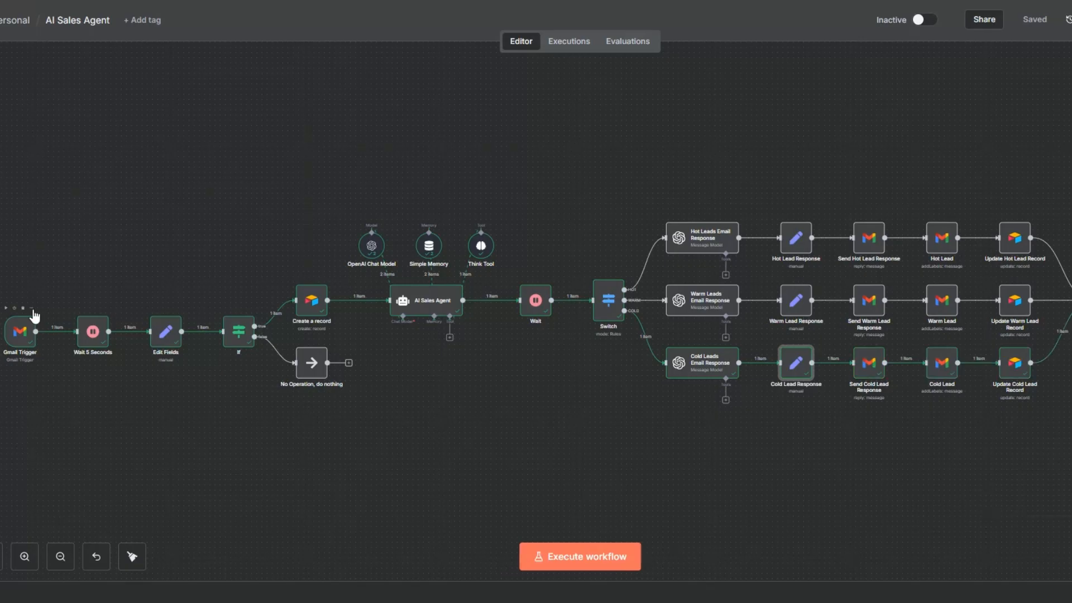
Examine the Gmail Trigger's output for the "Not looking for services right now" email, including its text and subject fields
click(32, 311)
click(49, 336)
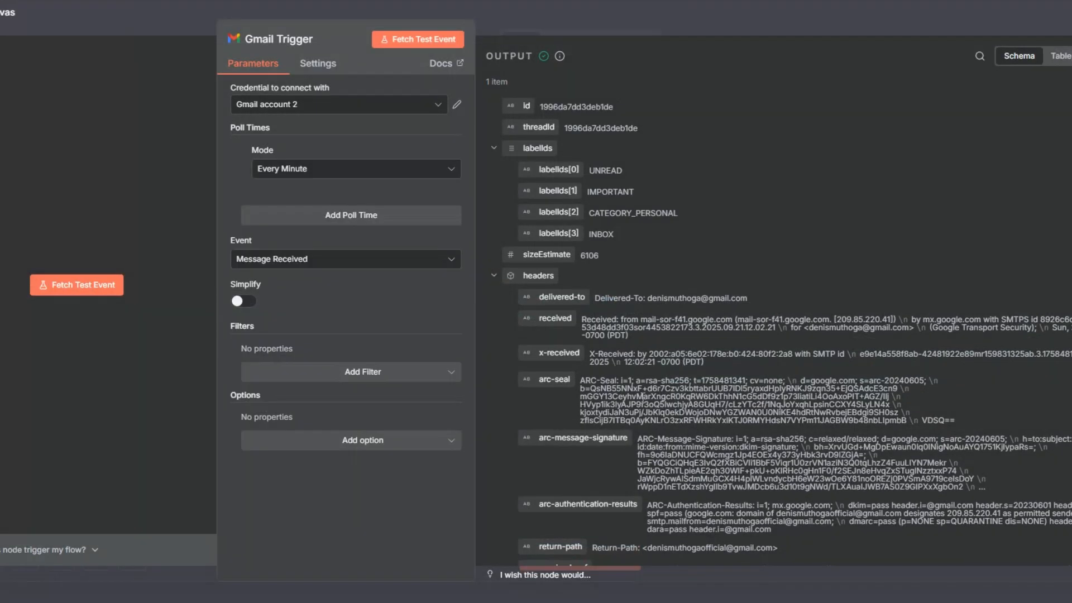
scroll(643, 400, down, 10)
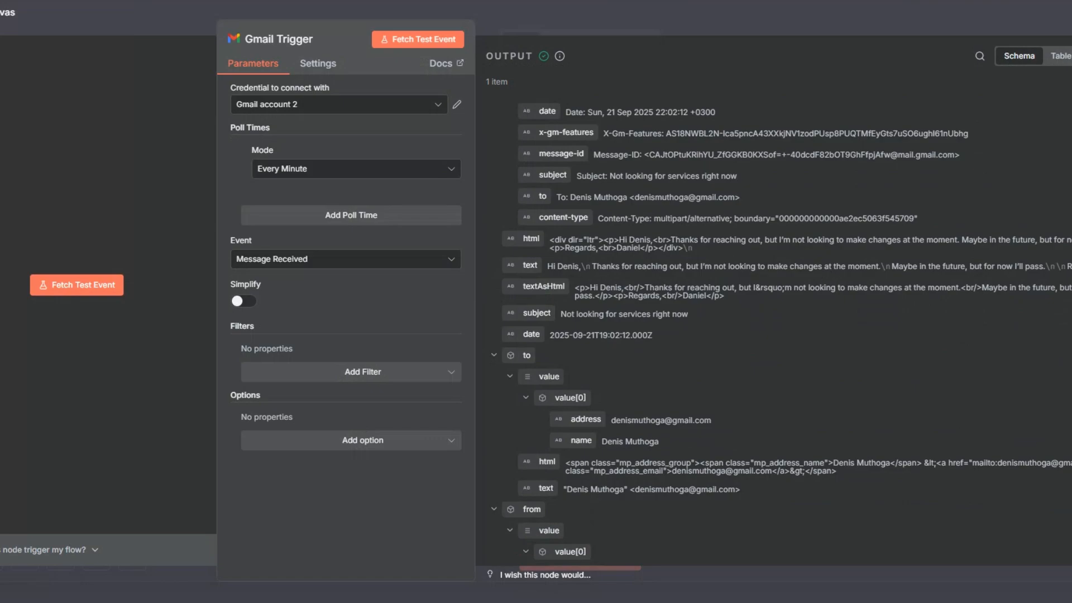
click(132, 347)
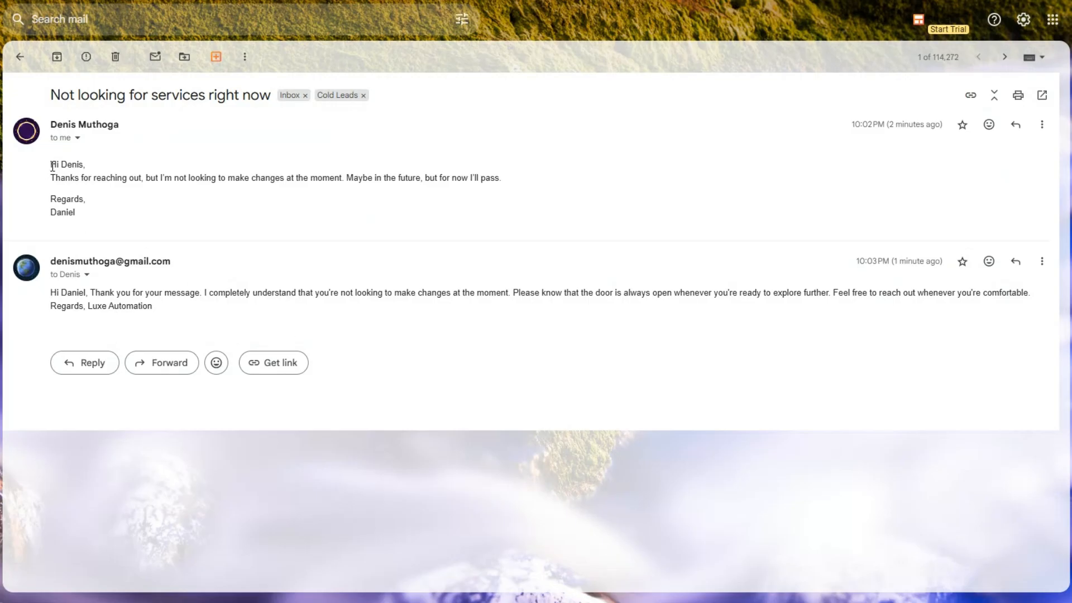
Read the lead's message and the automated reply in the "Not looking for services right now" Gmail thread
drag(52, 166, 75, 225)
drag(51, 290, 159, 310)
click(218, 329)
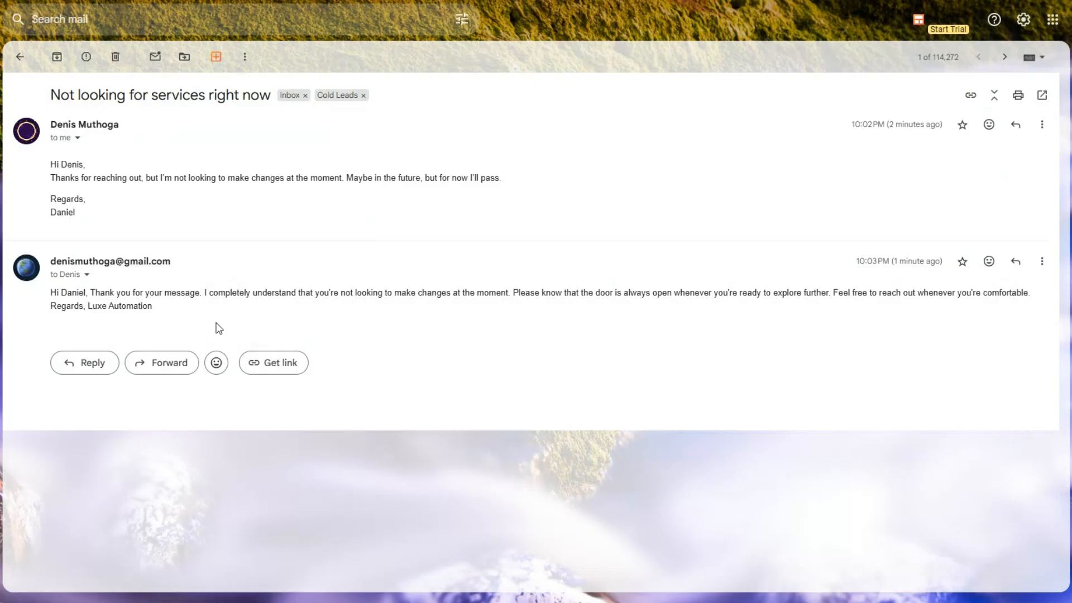